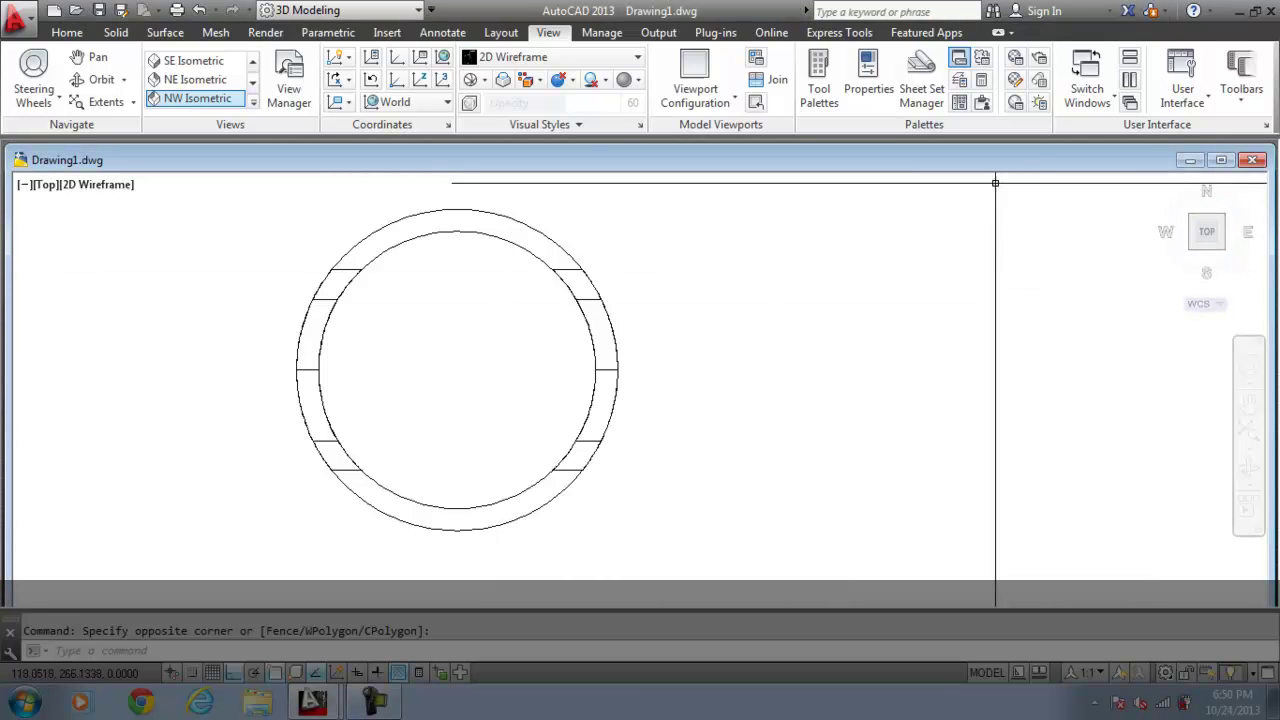
- View the pierced hollow cylinder from an isometric direction in the Shaded visual style
click(1160, 184)
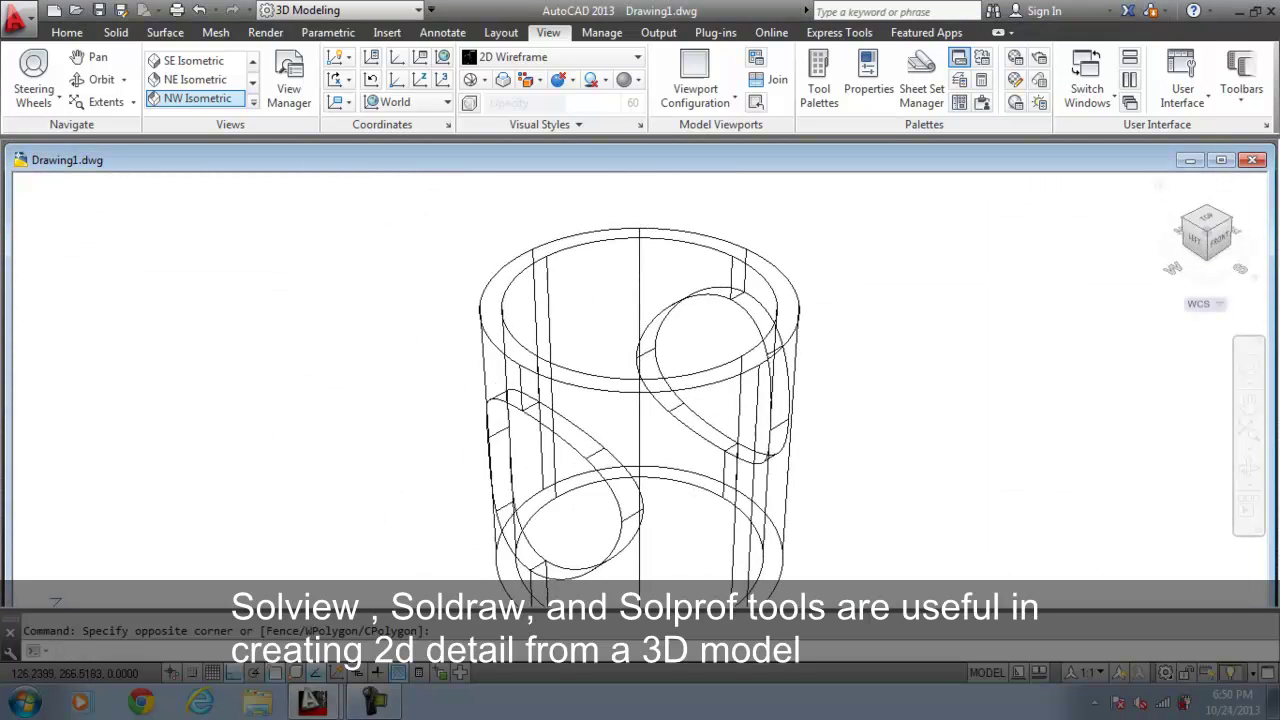
click(143, 184)
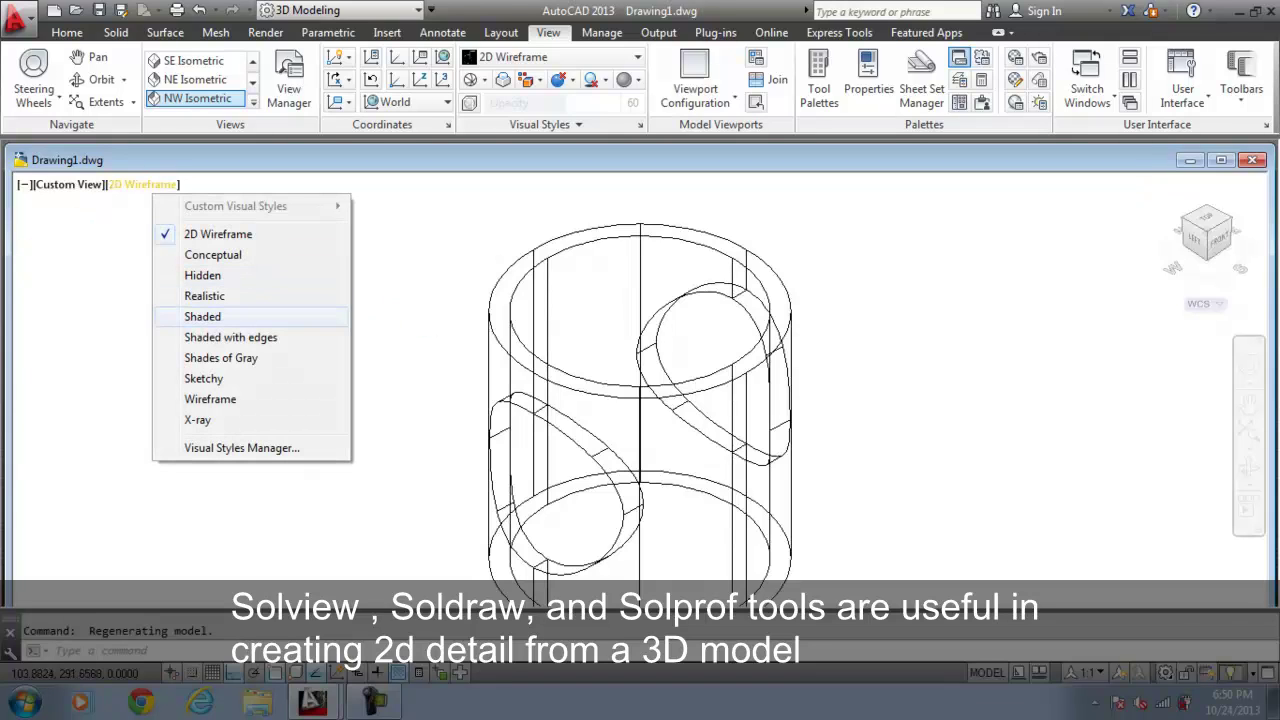
click(203, 316)
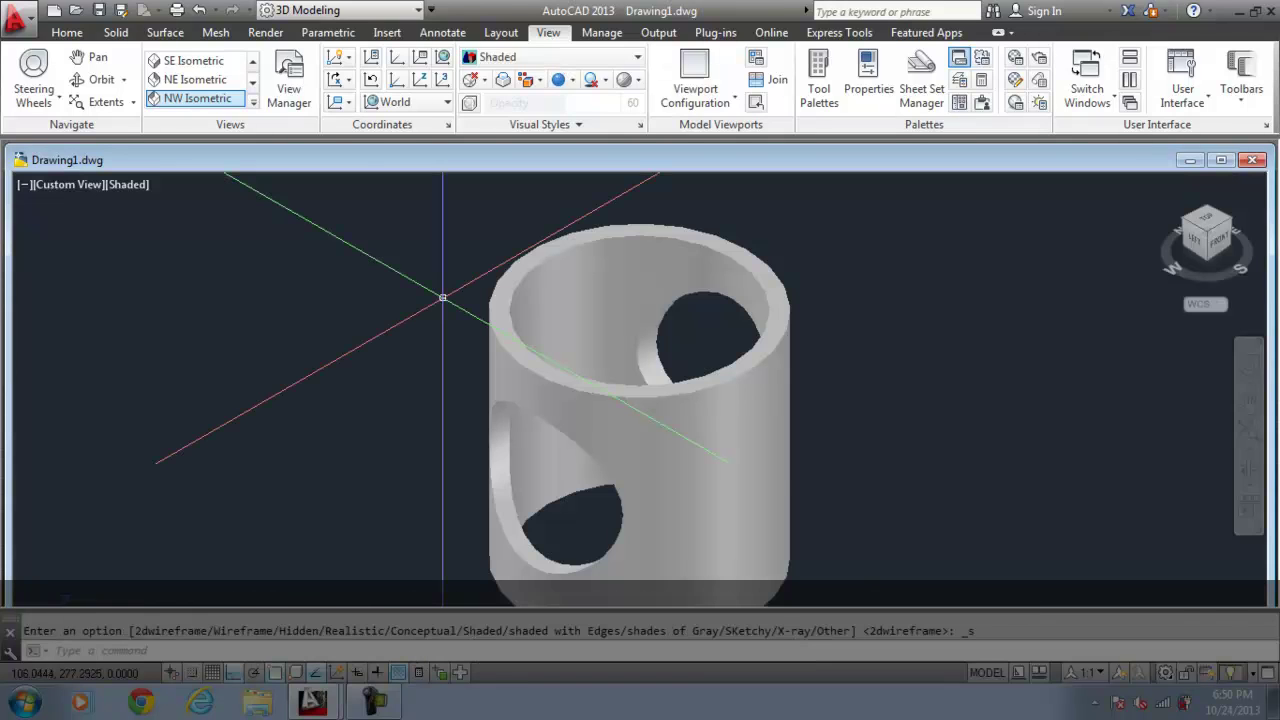
scroll(520, 340, down, 3)
scroll(588, 389, up, 3)
scroll(588, 389, down, 1)
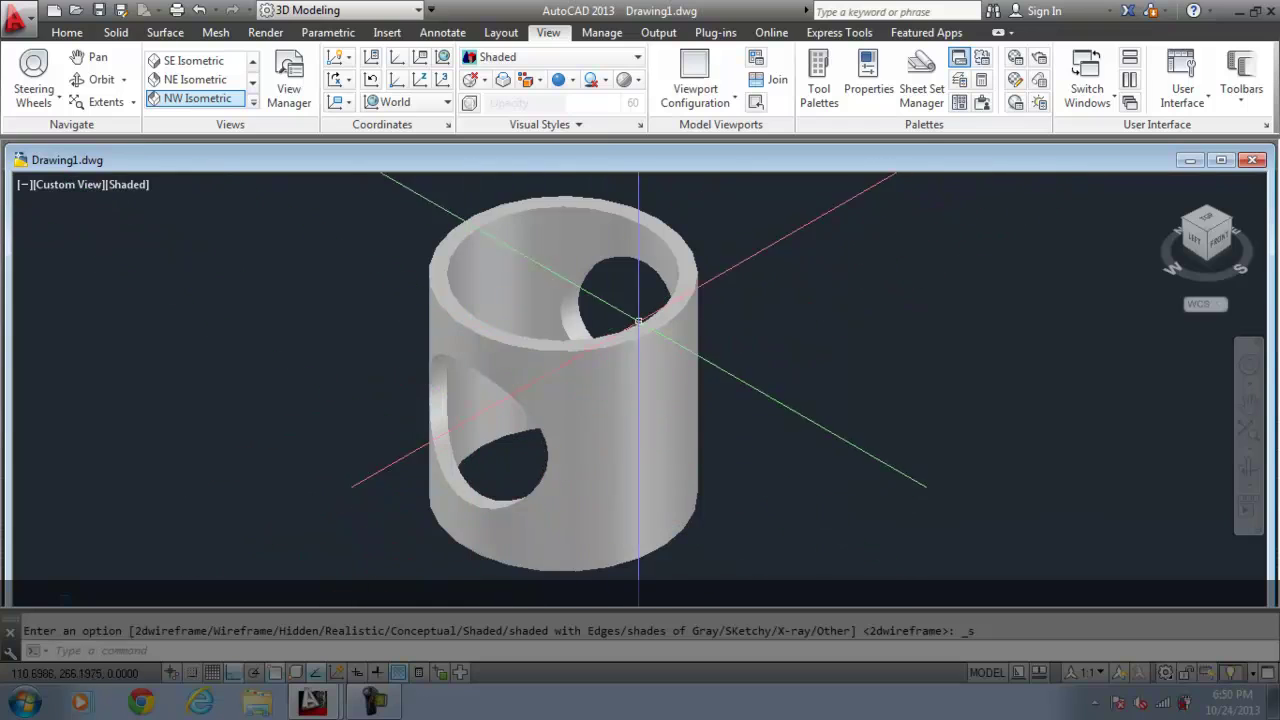
scroll(580, 385, down, 2)
scroll(573, 380, up, 1)
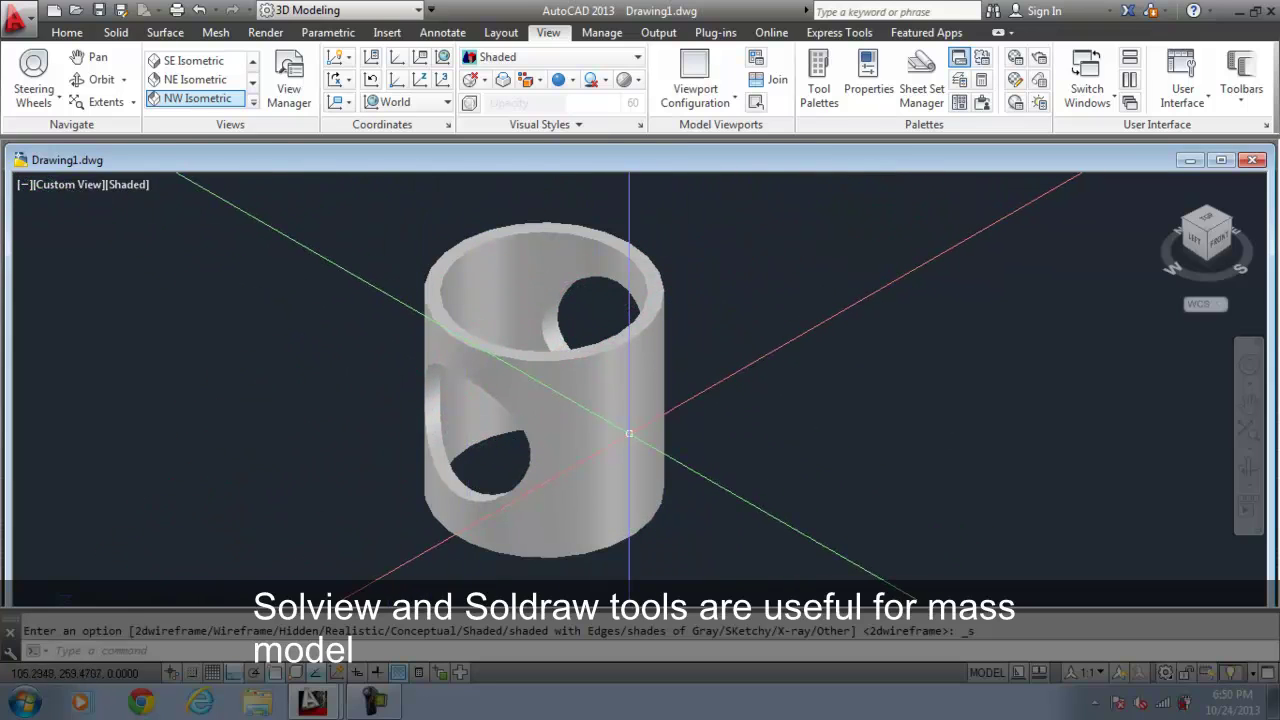
mouse_move(629, 433)
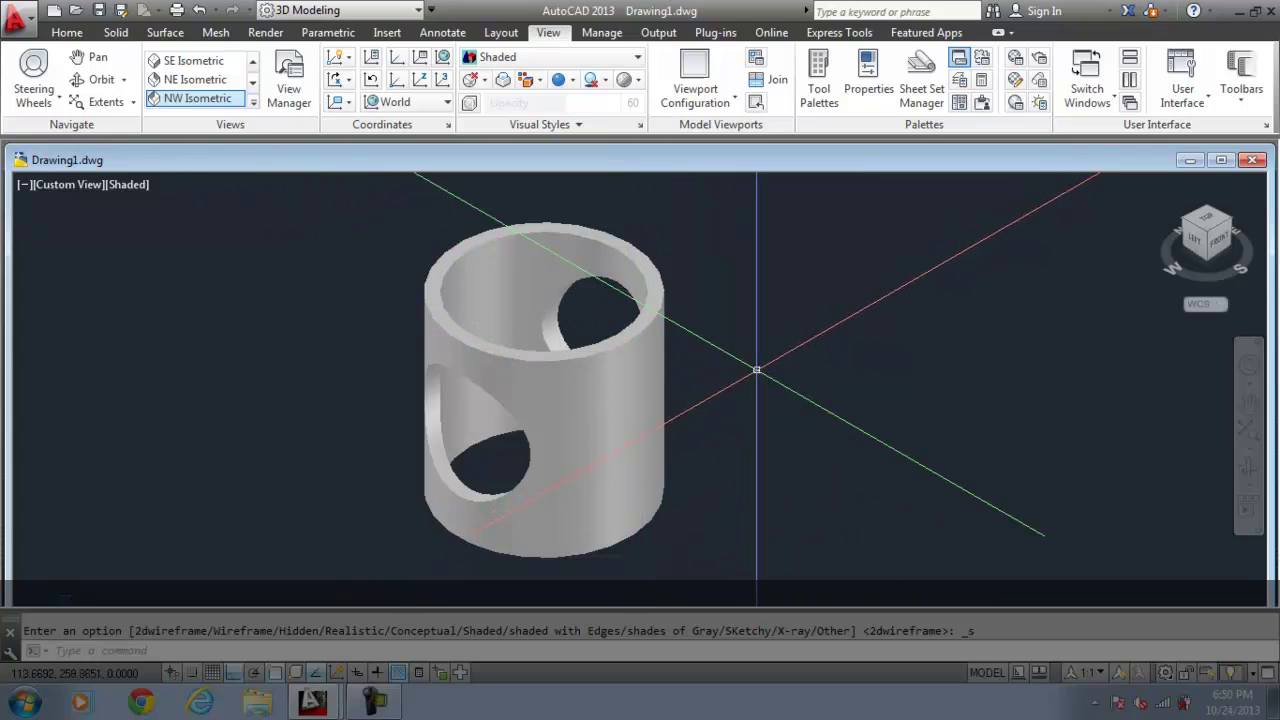
- Return the model to the plan view of the current UCS and display it in 2D Wireframe
text(lan)
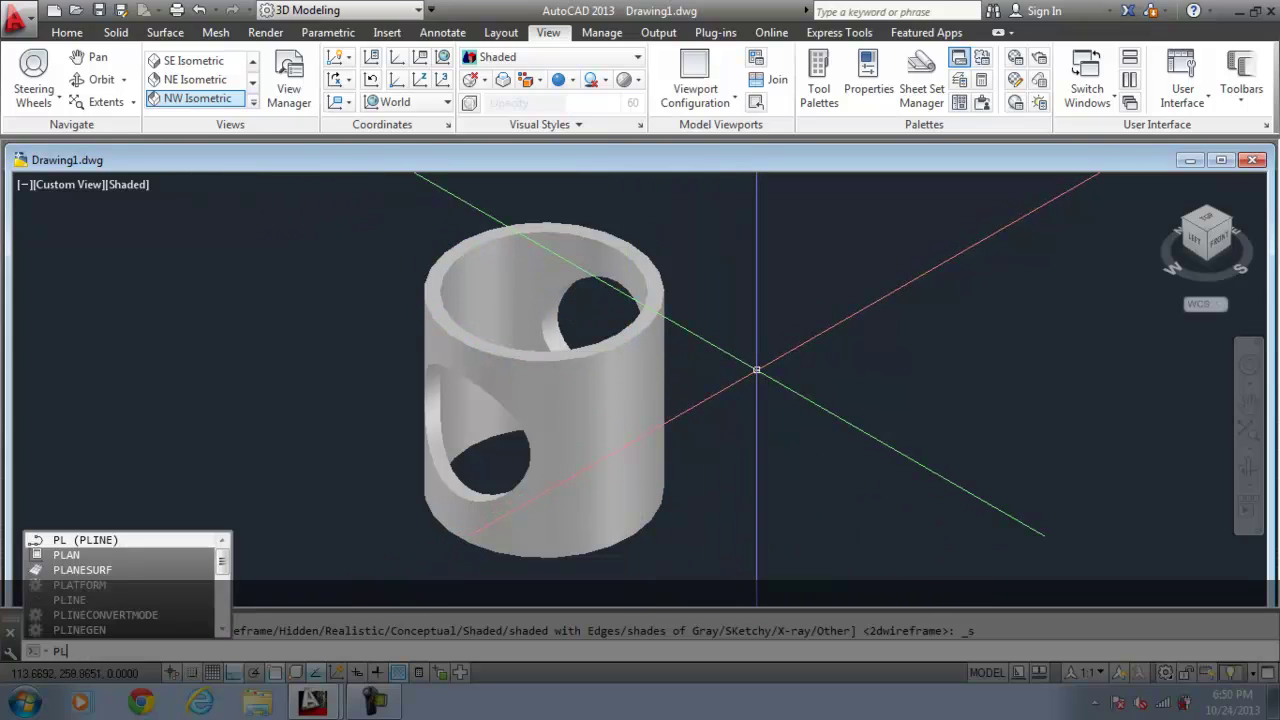
key(Return)
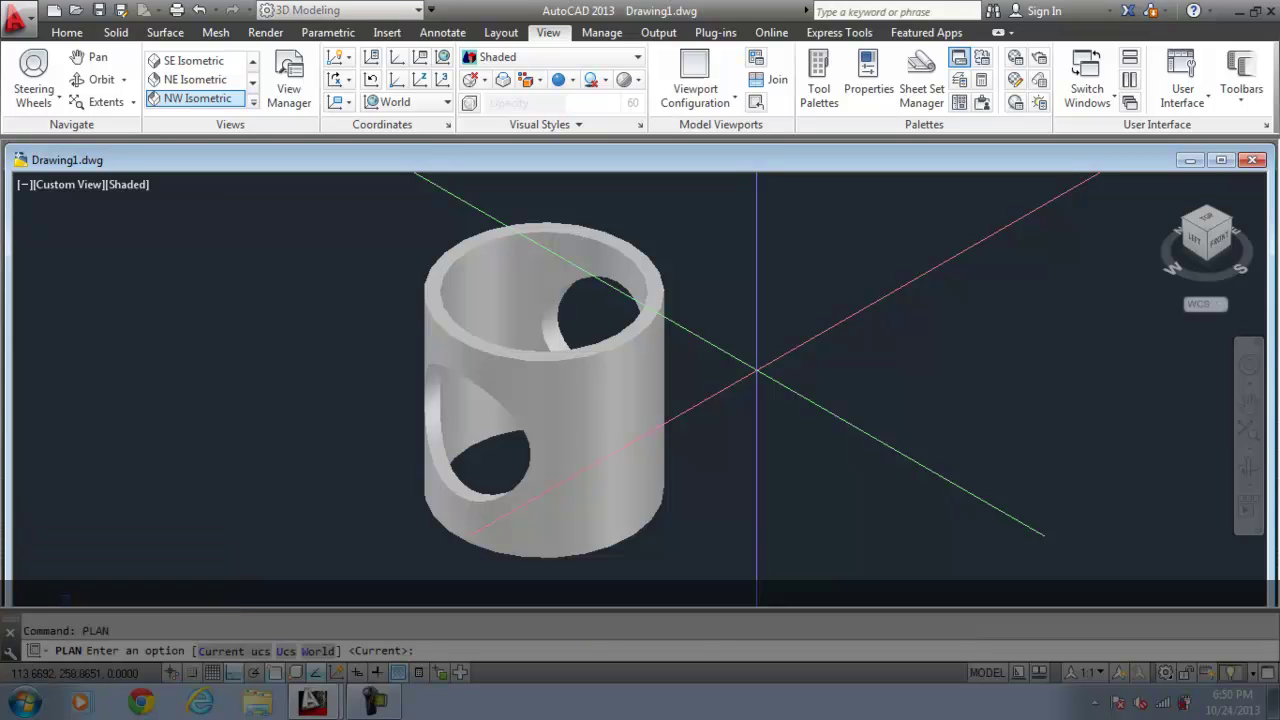
key(Return)
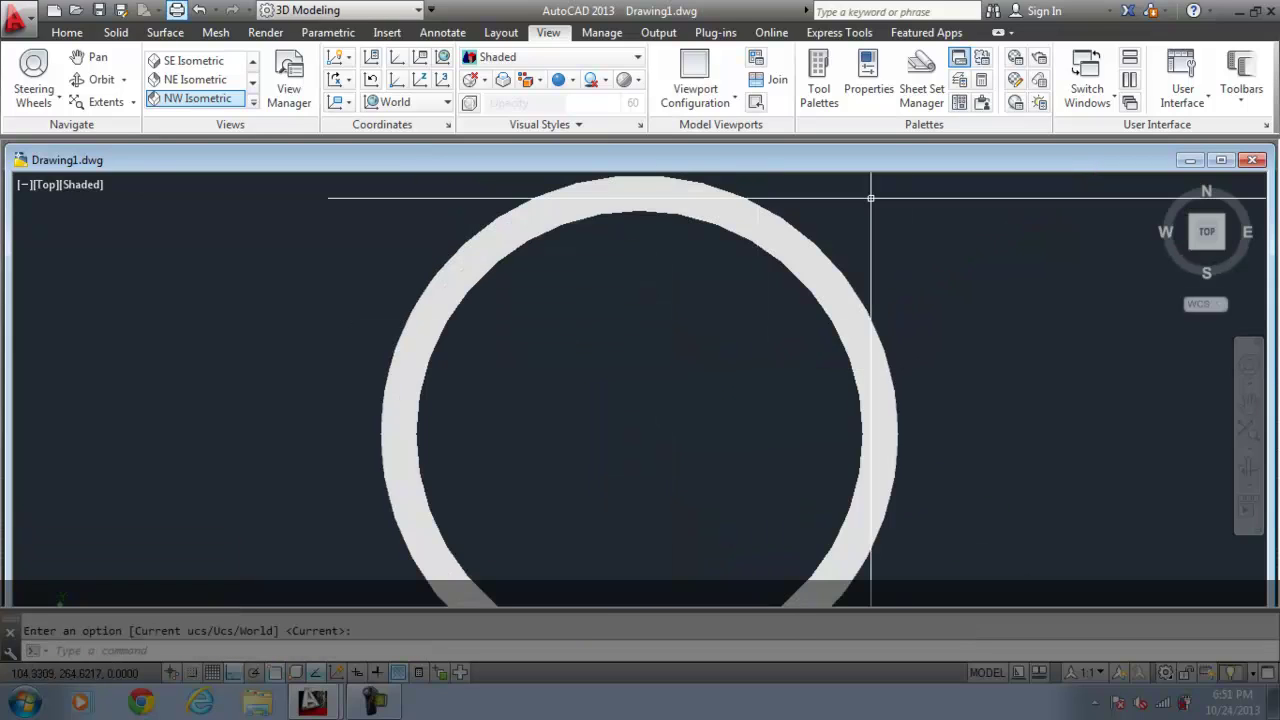
click(82, 184)
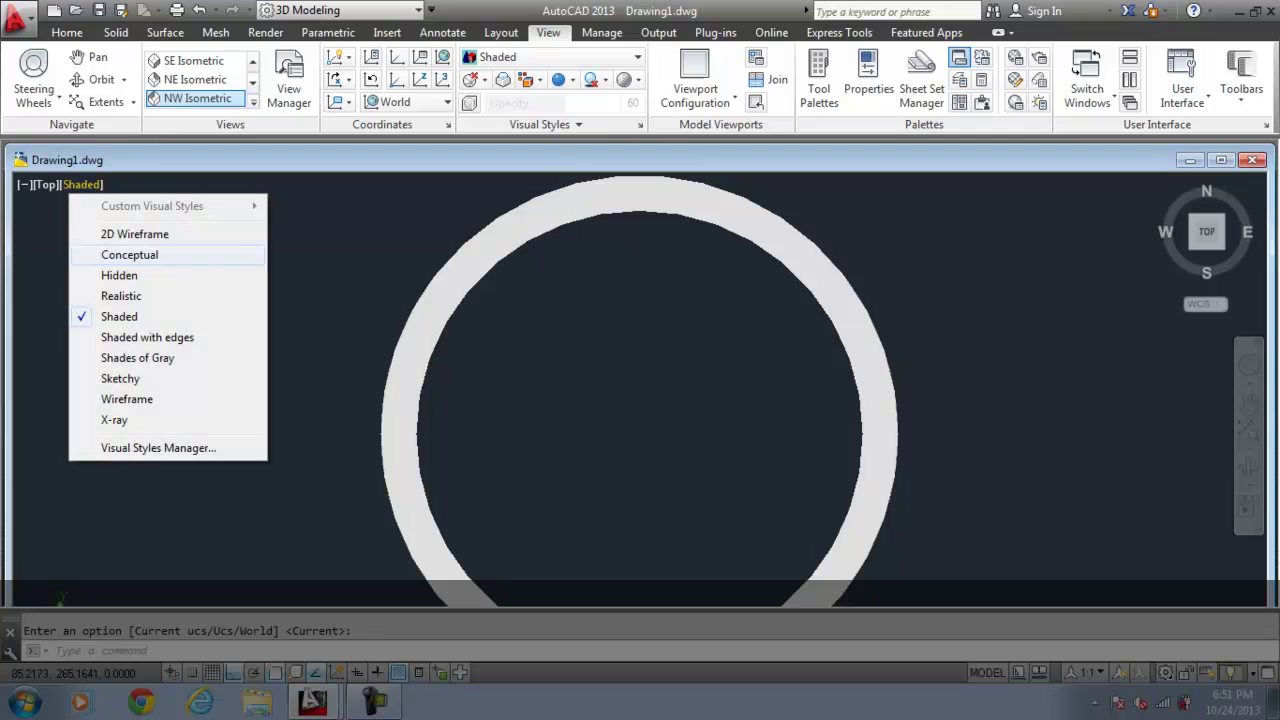
click(135, 234)
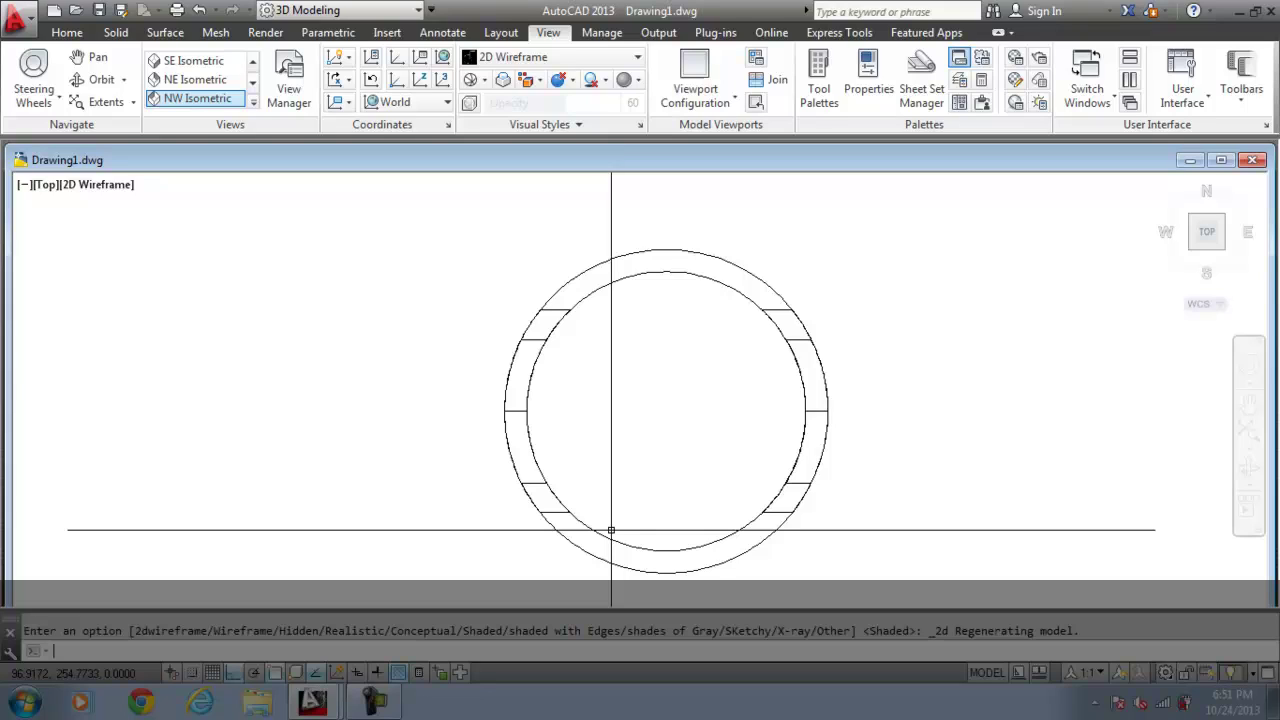
- Start a SOLVIEW section view and define a horizontal cutting plane across the ring near its centre with Ortho on
text(SOLView)
key(Return)
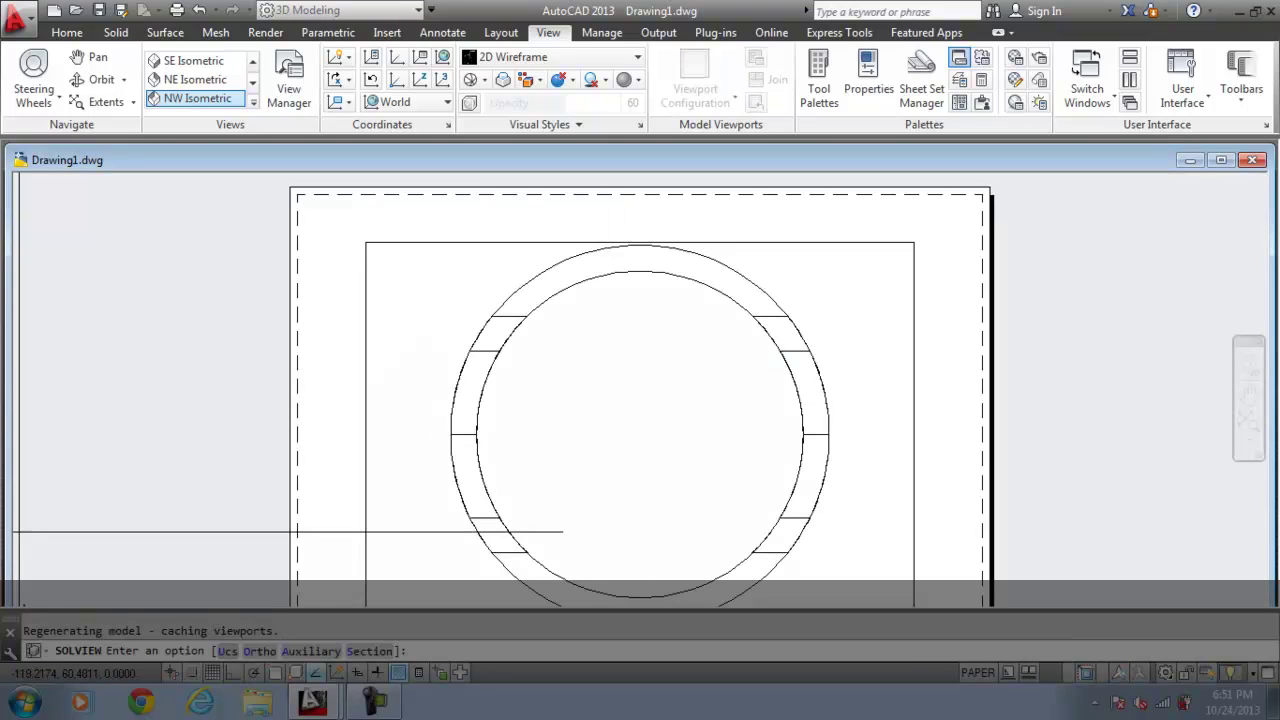
scroll(537, 314, down, 3)
scroll(562, 391, up, 2)
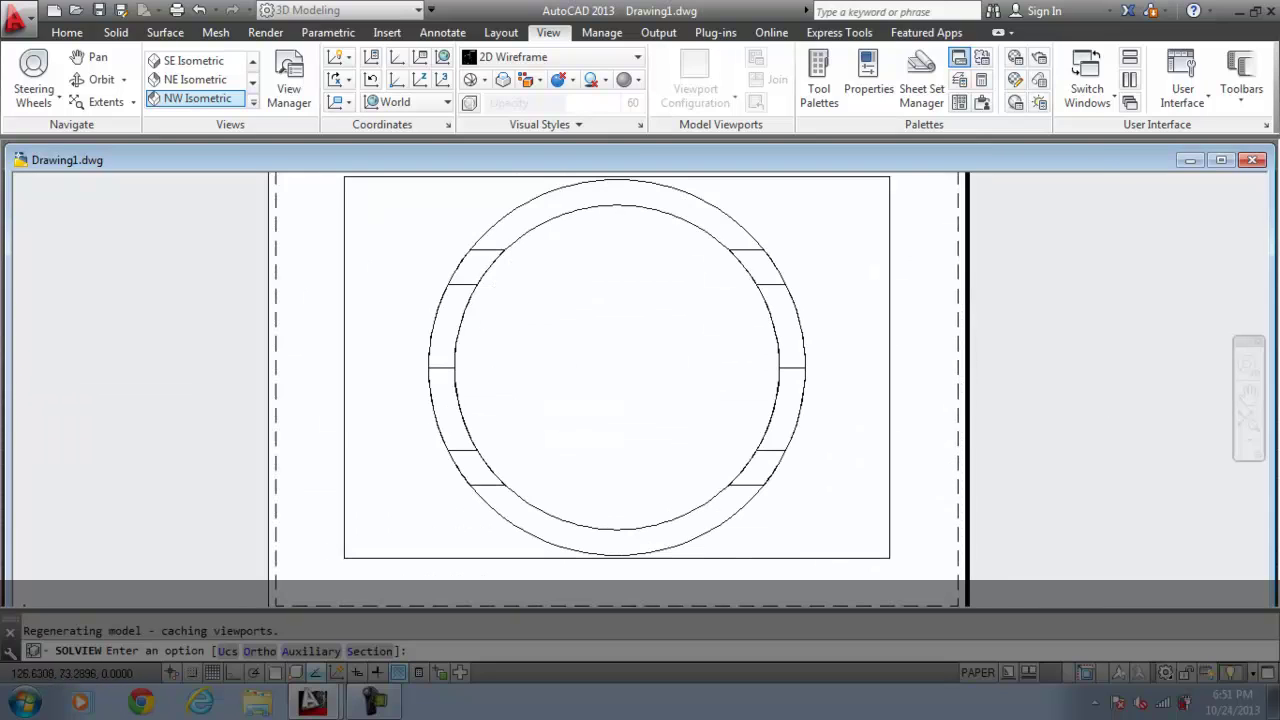
scroll(573, 434, down, 2)
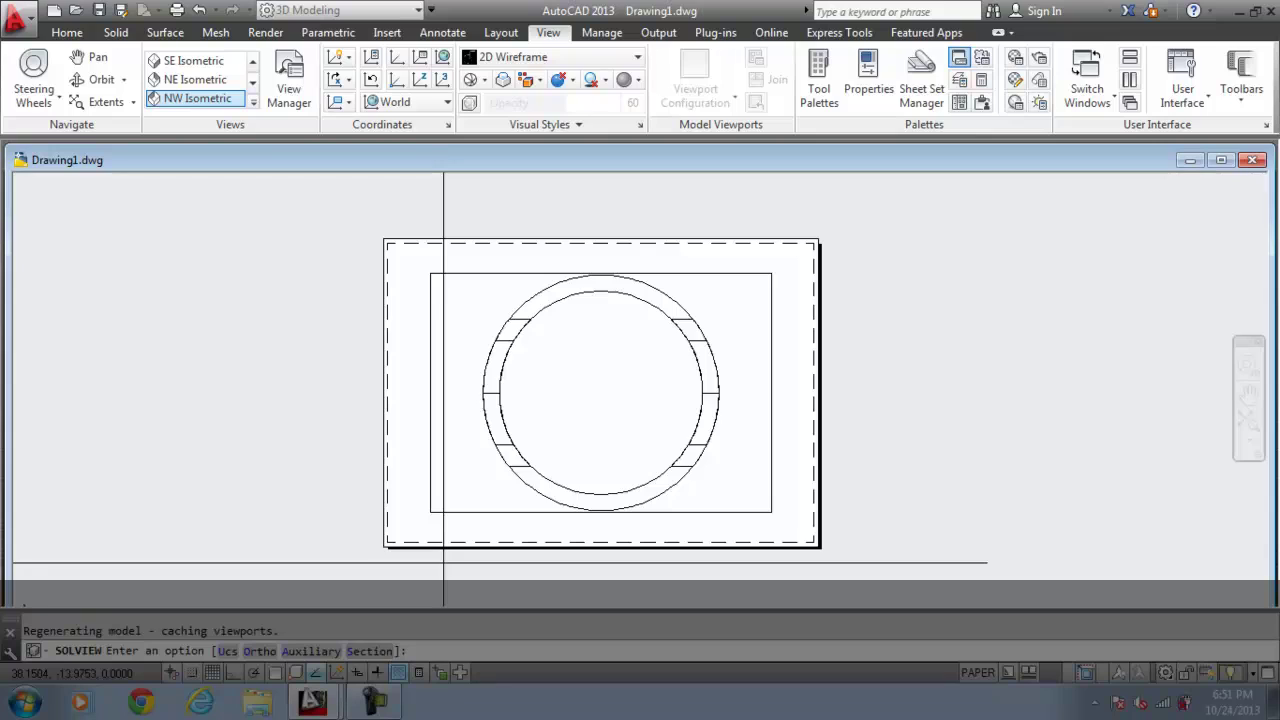
text(s)
key(Return)
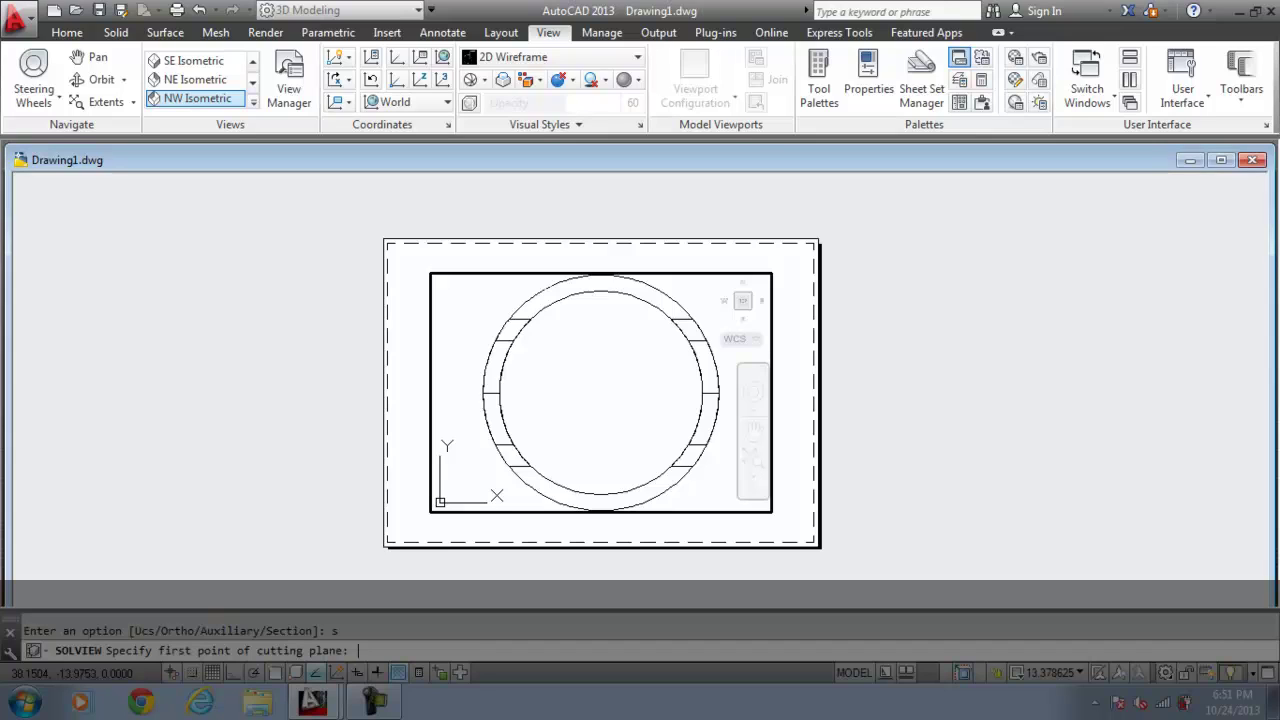
click(458, 382)
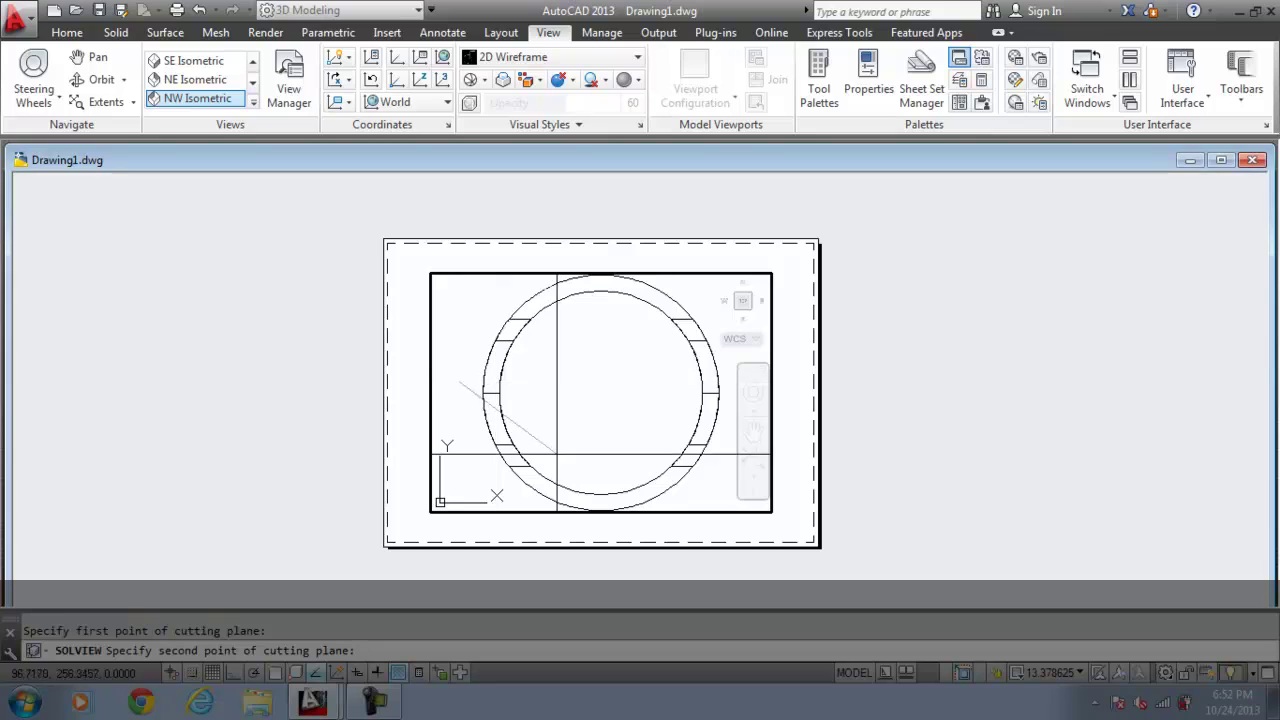
key(F8)
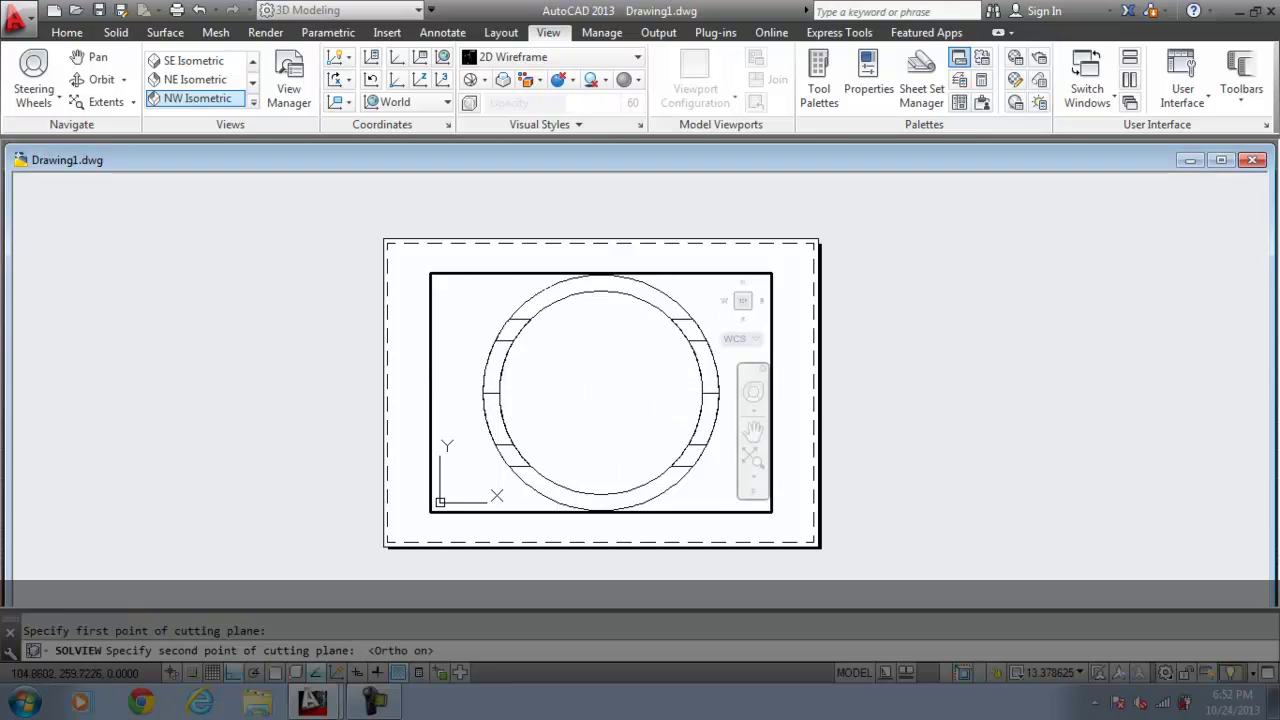
scroll(680, 391, down, 2)
scroll(717, 376, up, 2)
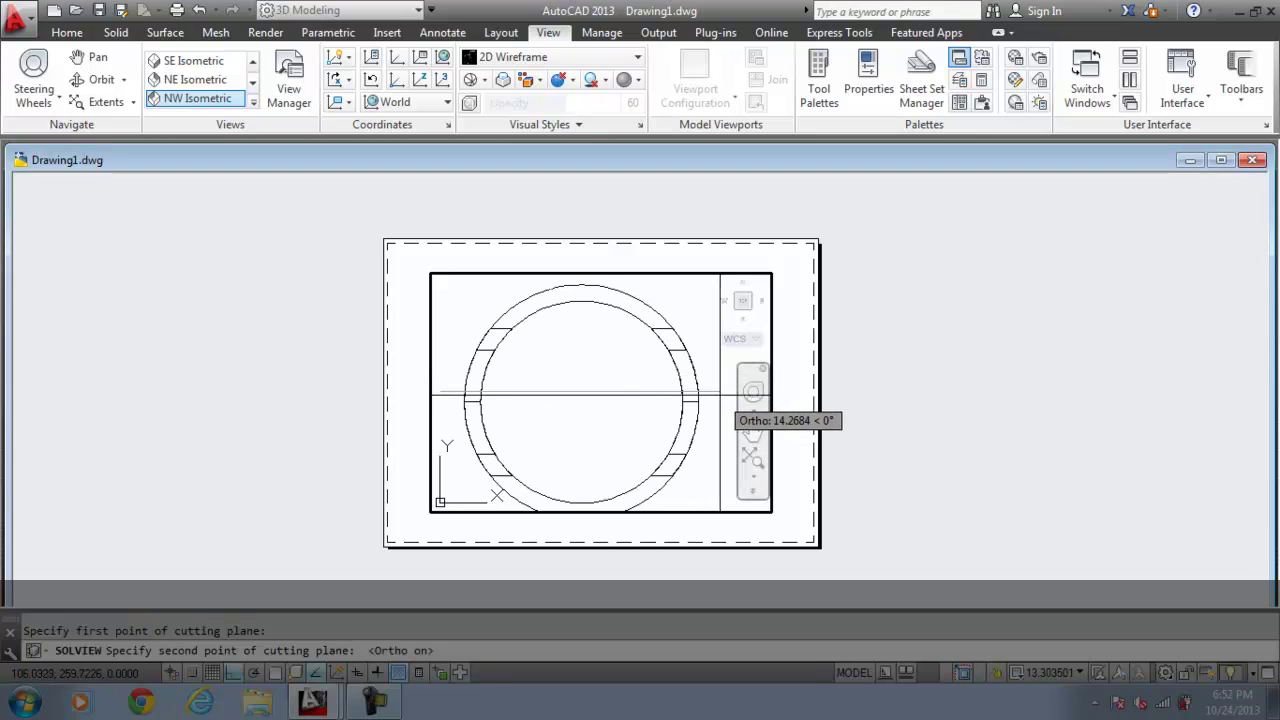
click(716, 381)
- View the section from below the cutting plane at scale 5 and place the view centre near the left side of the sheet
scroll(623, 402, down, 1)
scroll(620, 405, up, 2)
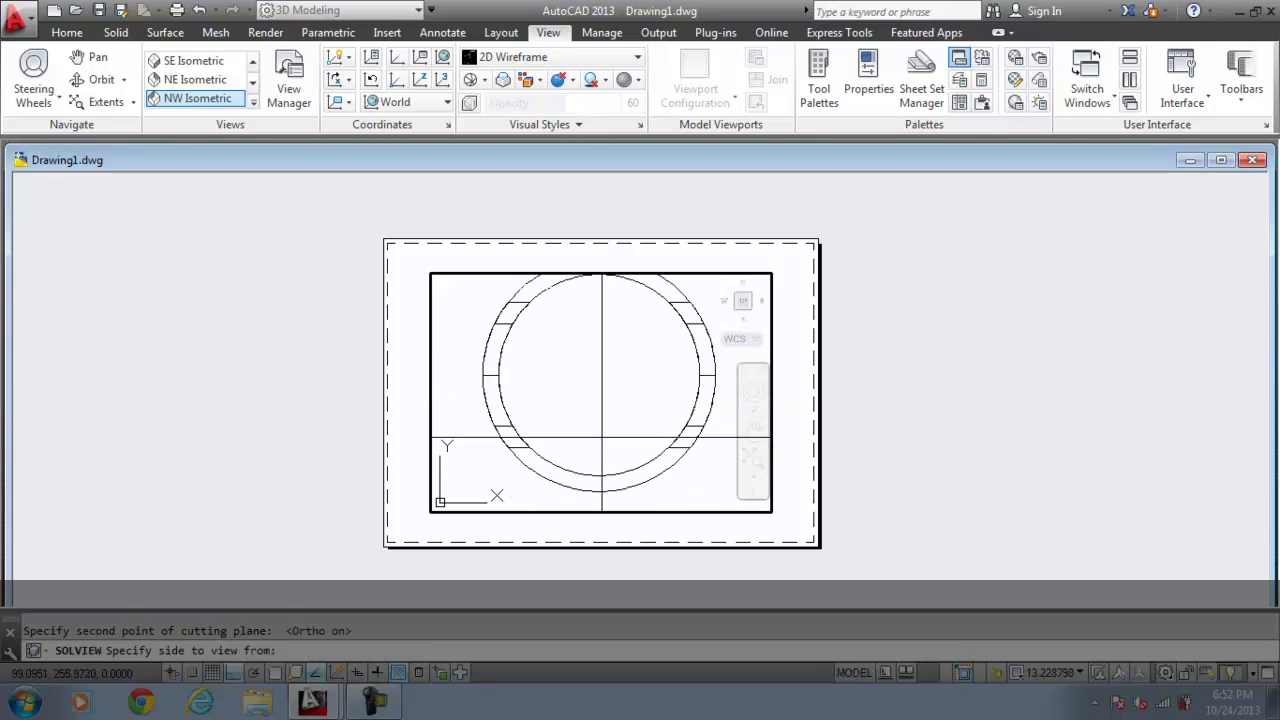
click(601, 498)
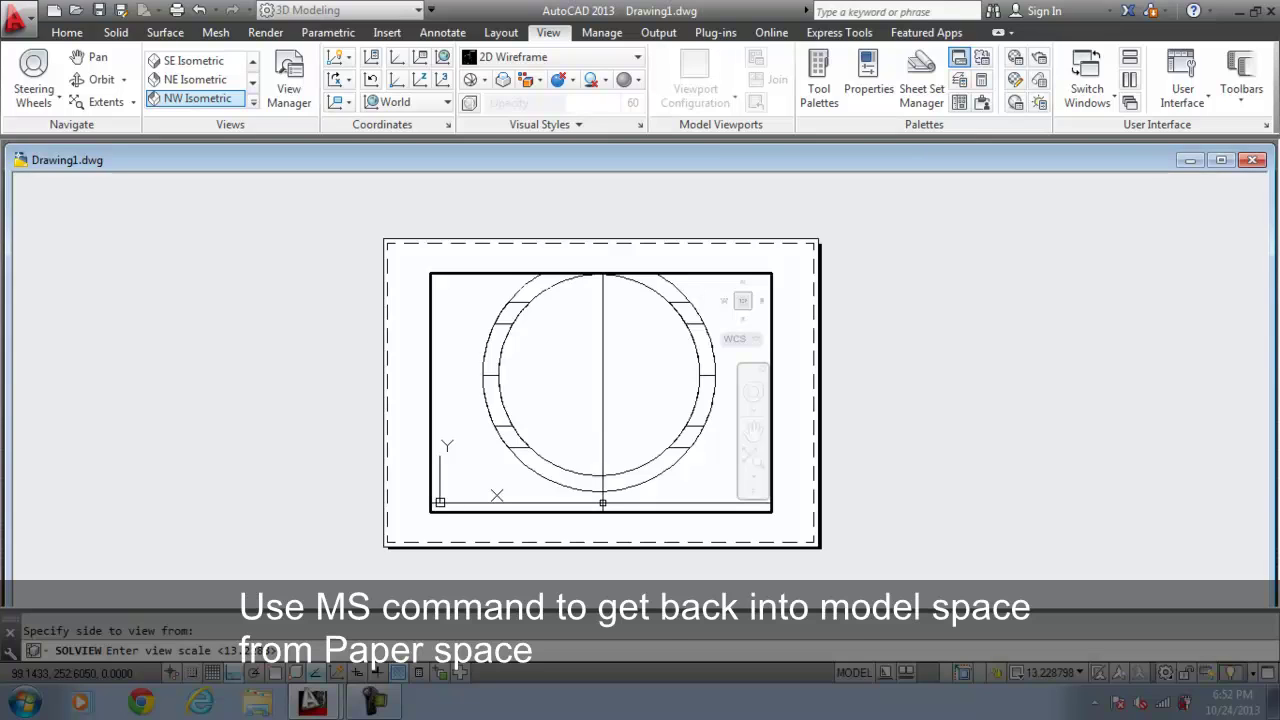
text(5)
key(Return)
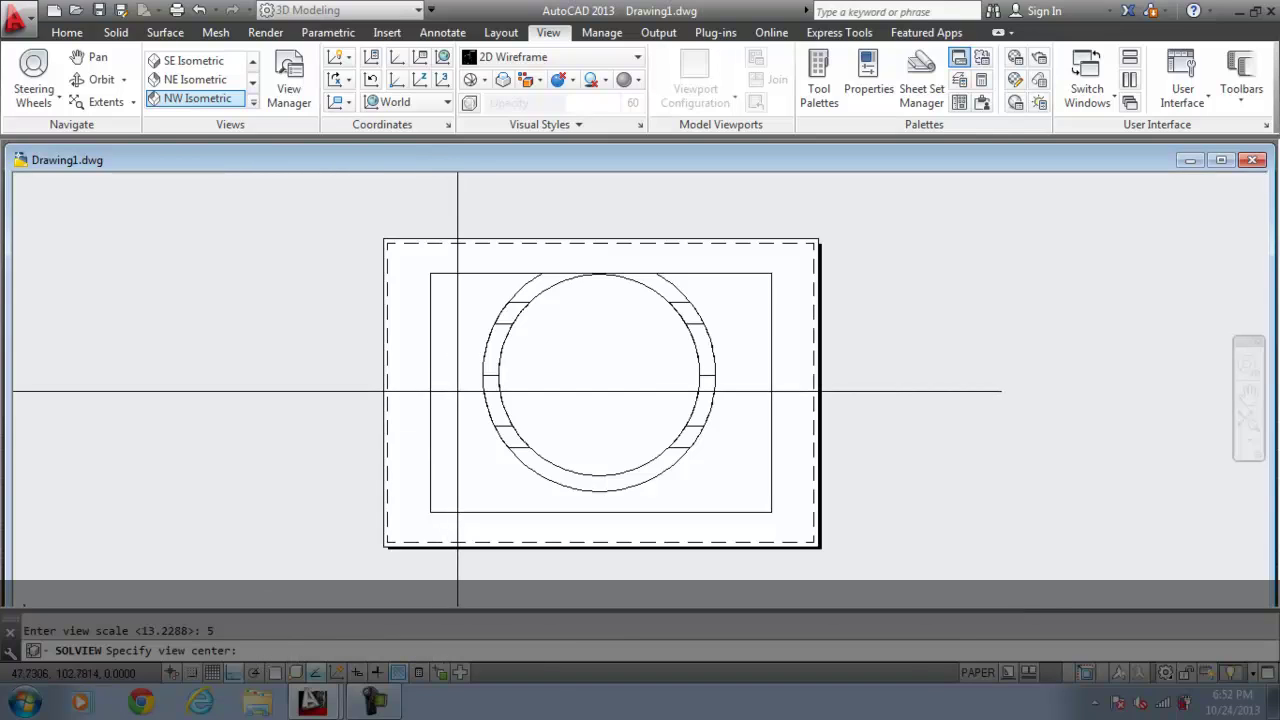
click(458, 391)
click(457, 390)
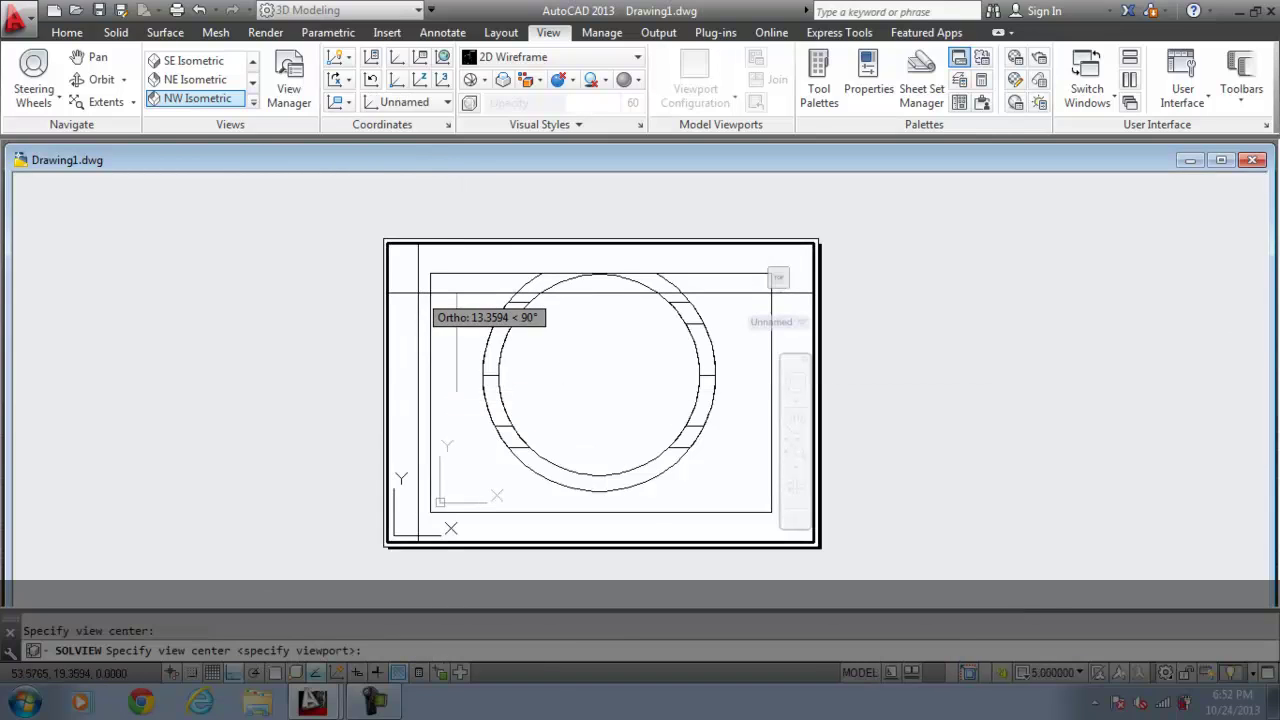
key(Return)
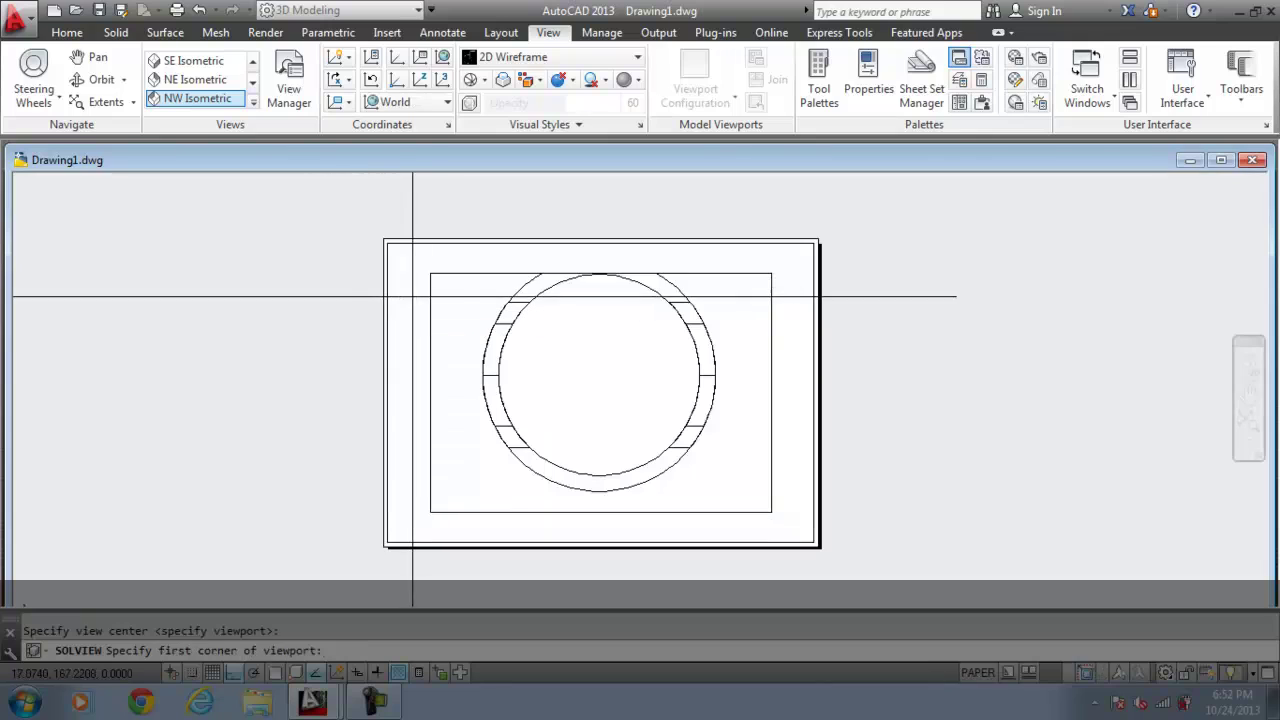
- Draw the section's rectangular viewport over the left half of the sheet, name the view s1 and finish SOLVIEW
click(409, 284)
click(533, 428)
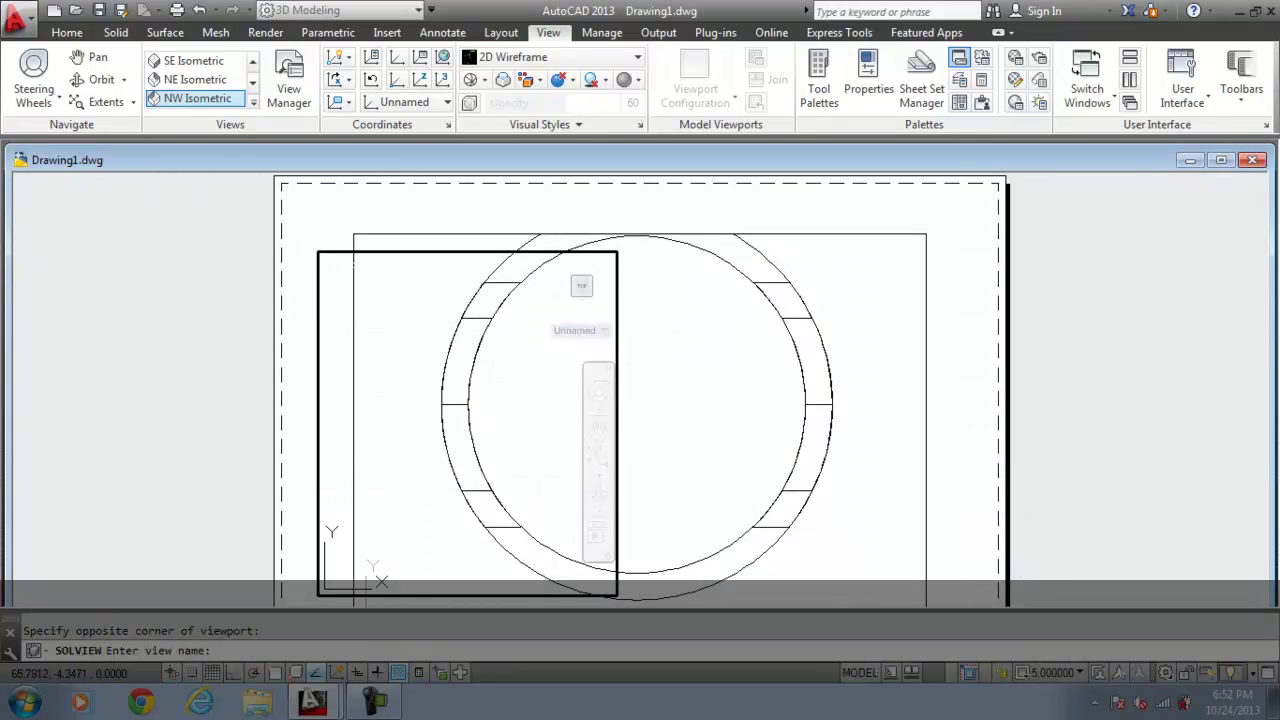
text(s1)
key(Return)
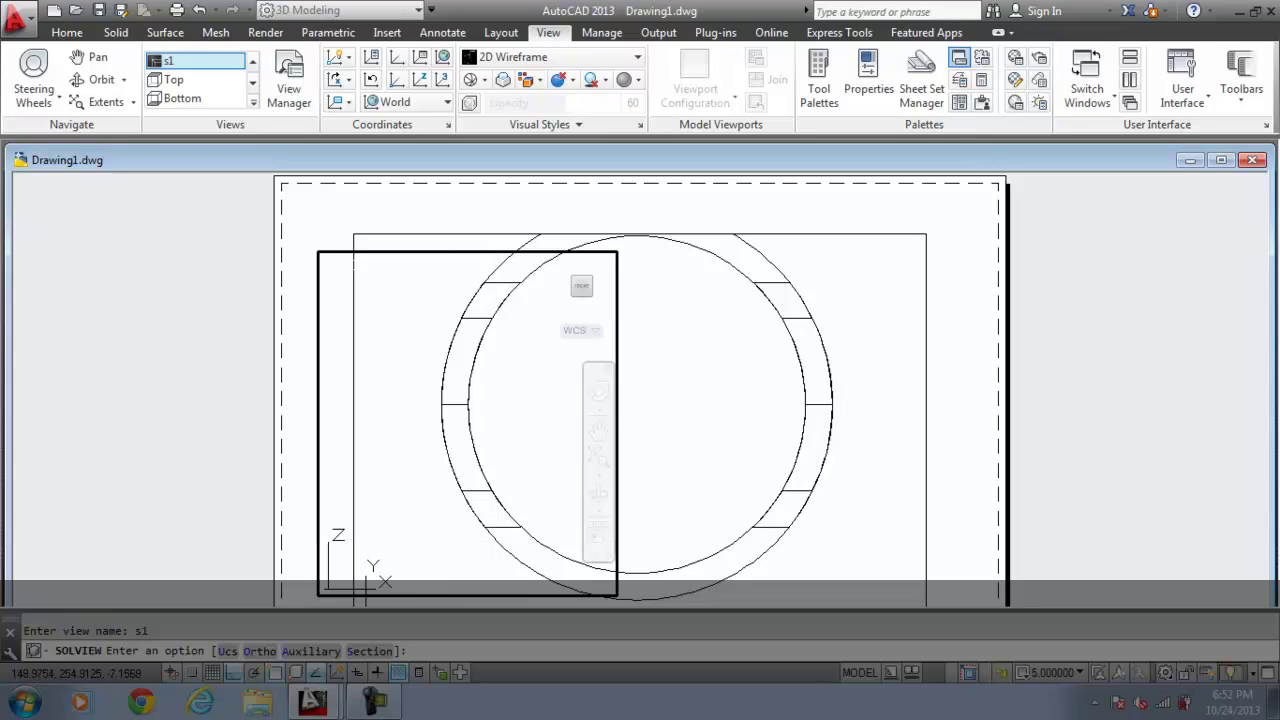
key(Return)
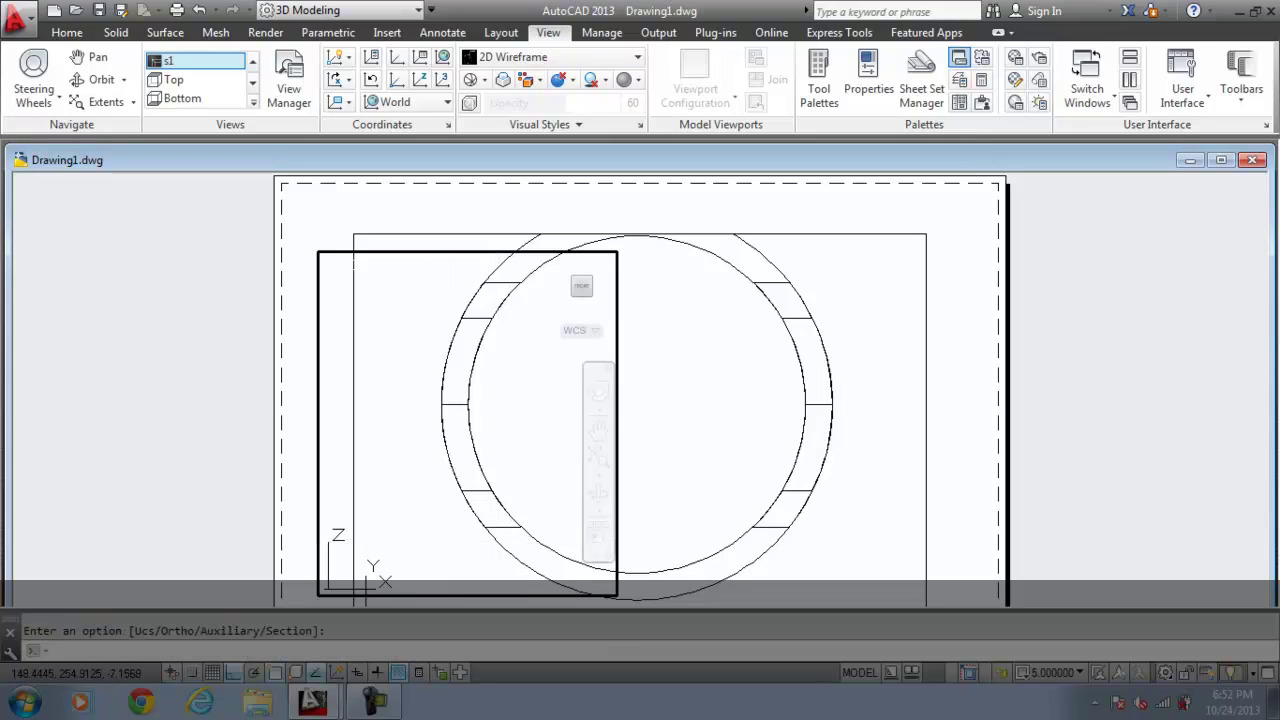
- In paper space, stretch the top-view viewport's left edge rightwards until it clears the section viewport
text(ps)
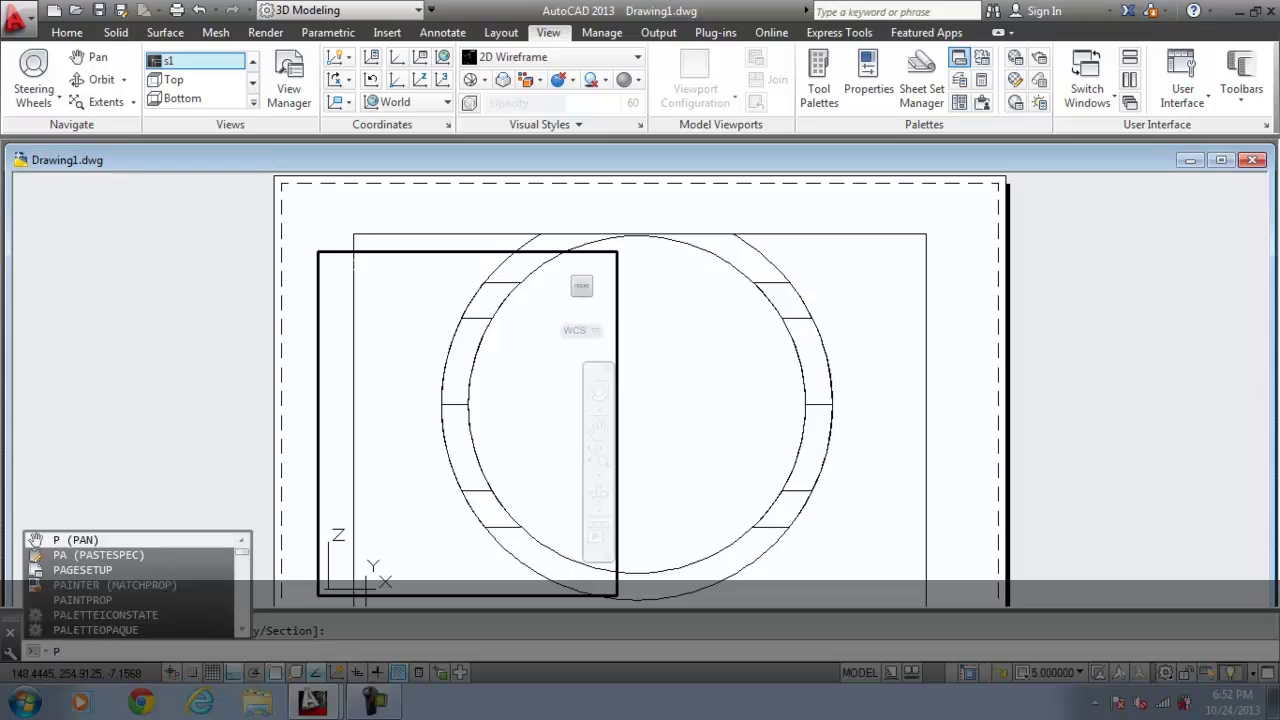
key(Return)
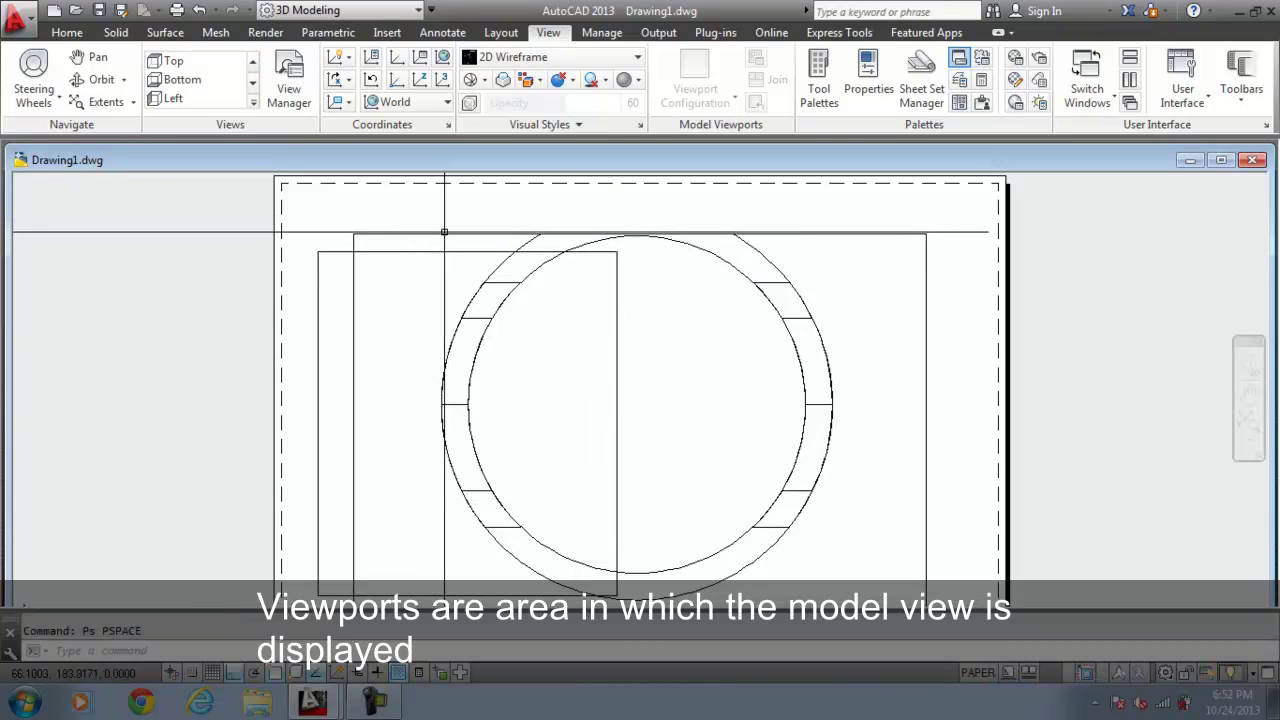
click(444, 233)
click(351, 234)
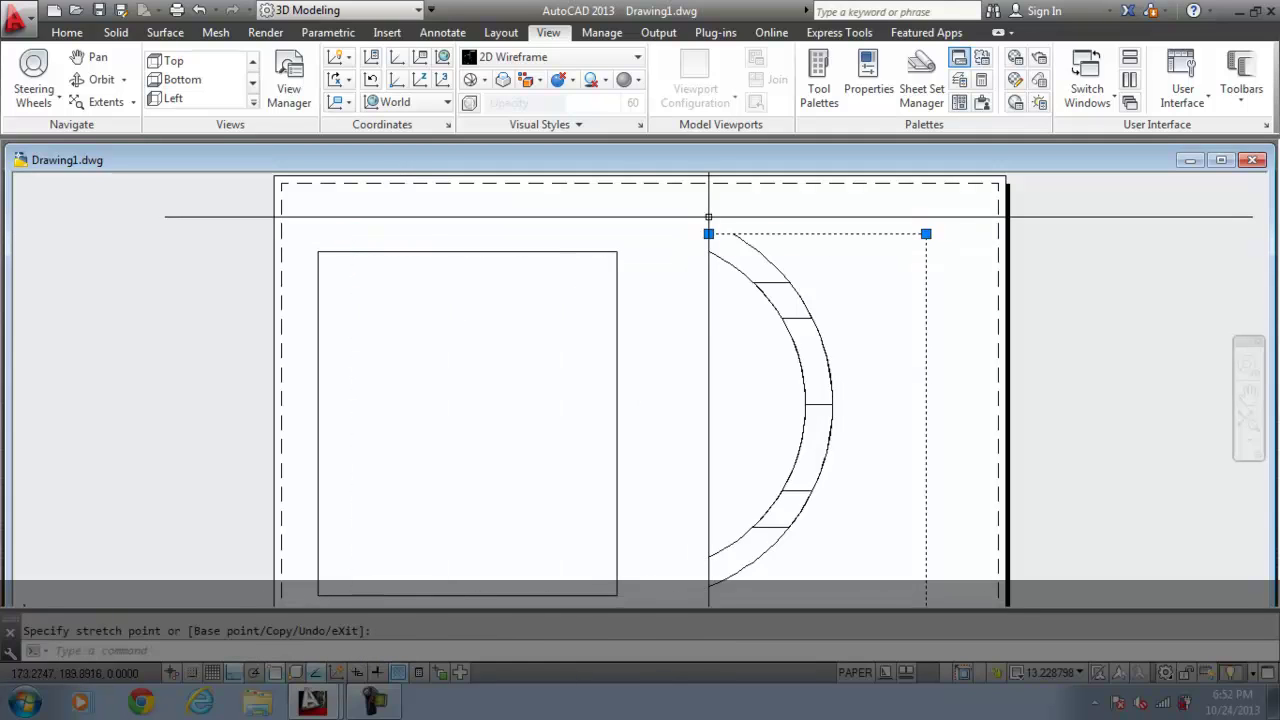
scroll(586, 251, down, 2)
scroll(594, 366, up, 2)
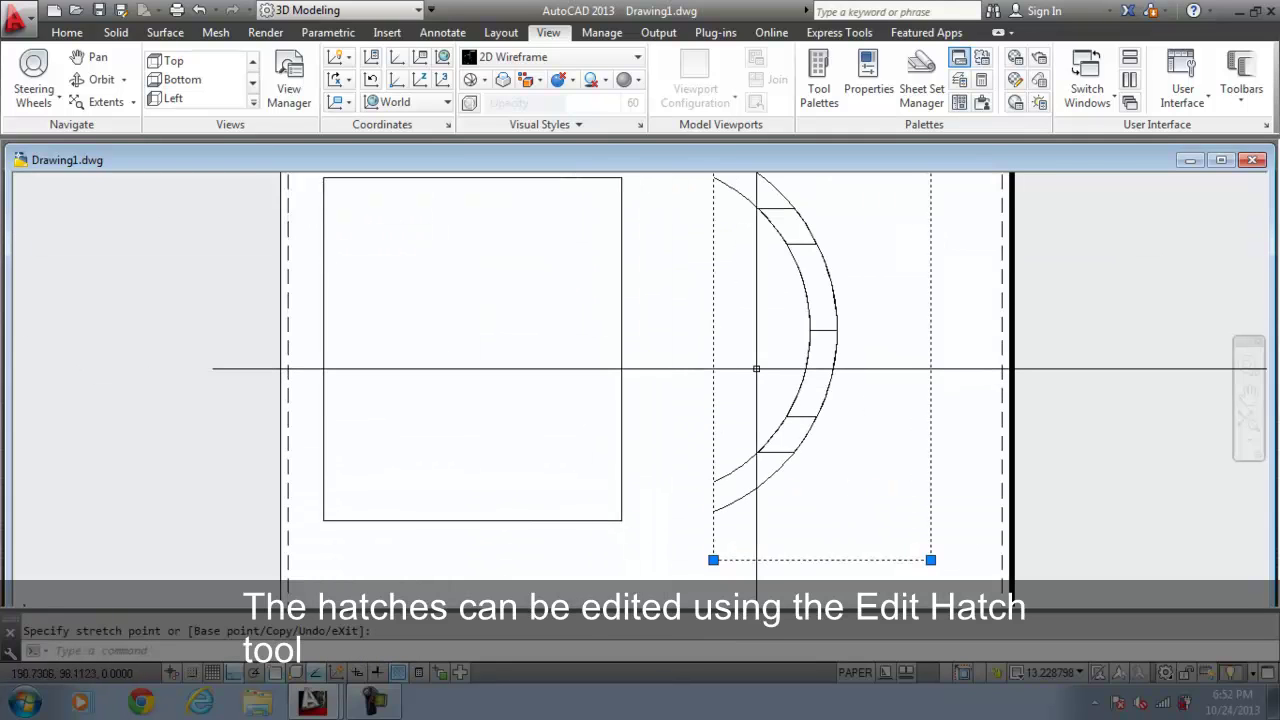
key(Escape)
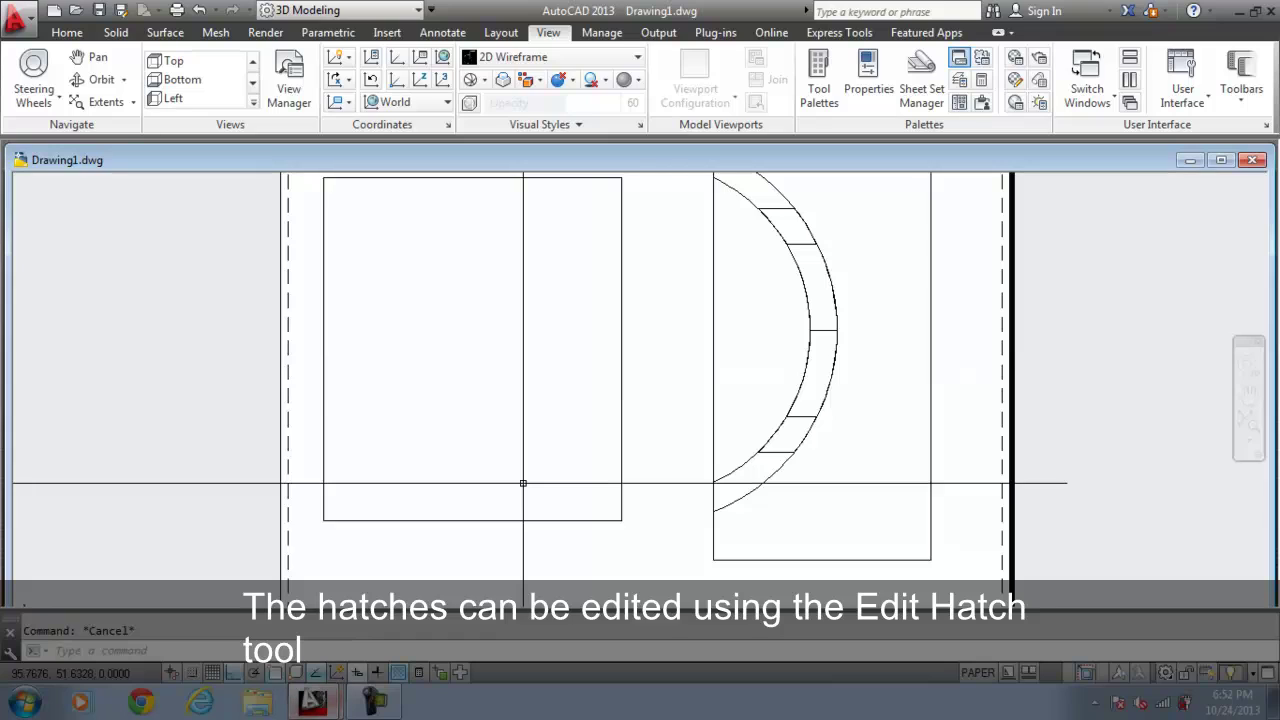
- Zoom to All in model space inside the section viewport, and return to paper space
text(ms)
key(Return)
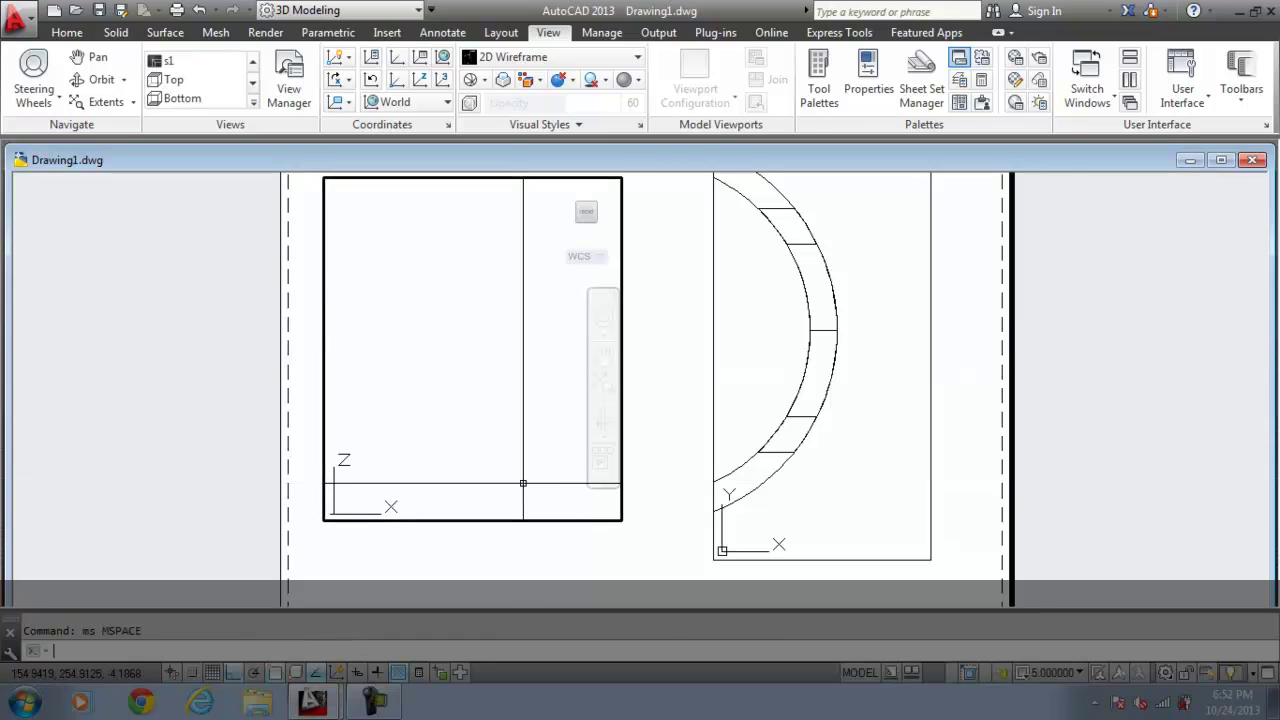
text(z)
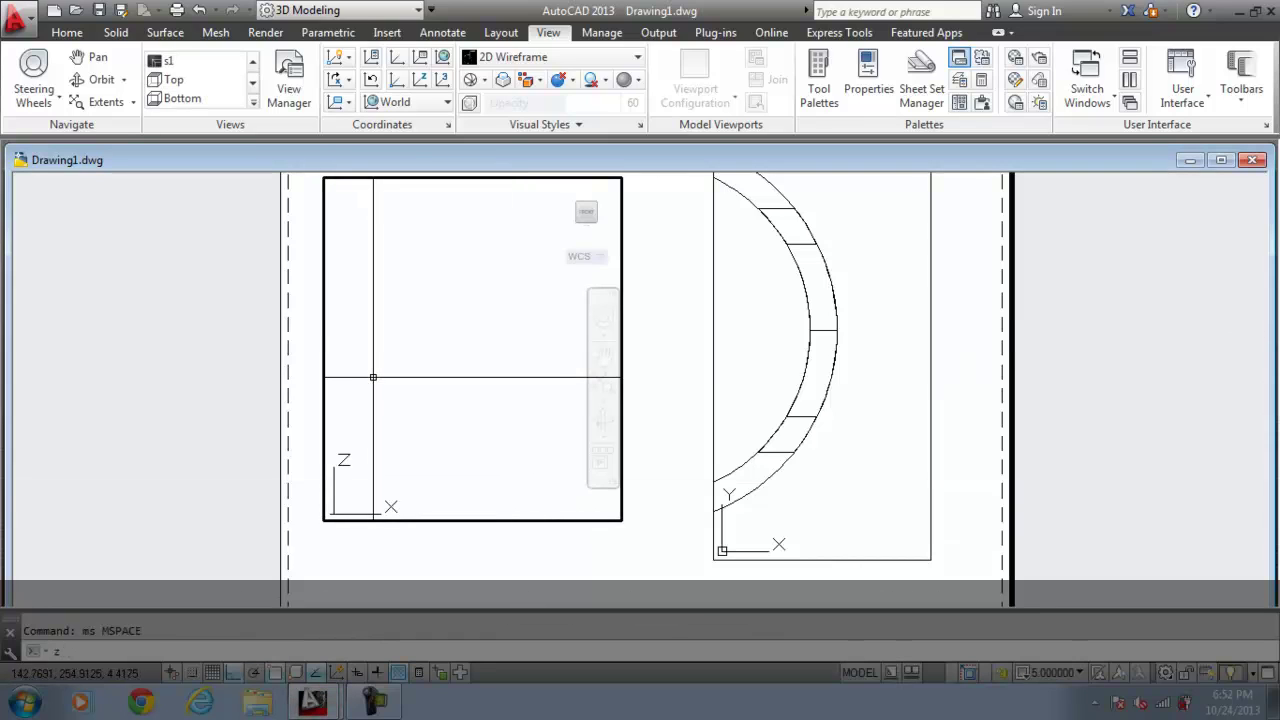
key(Return)
text(a)
key(Return)
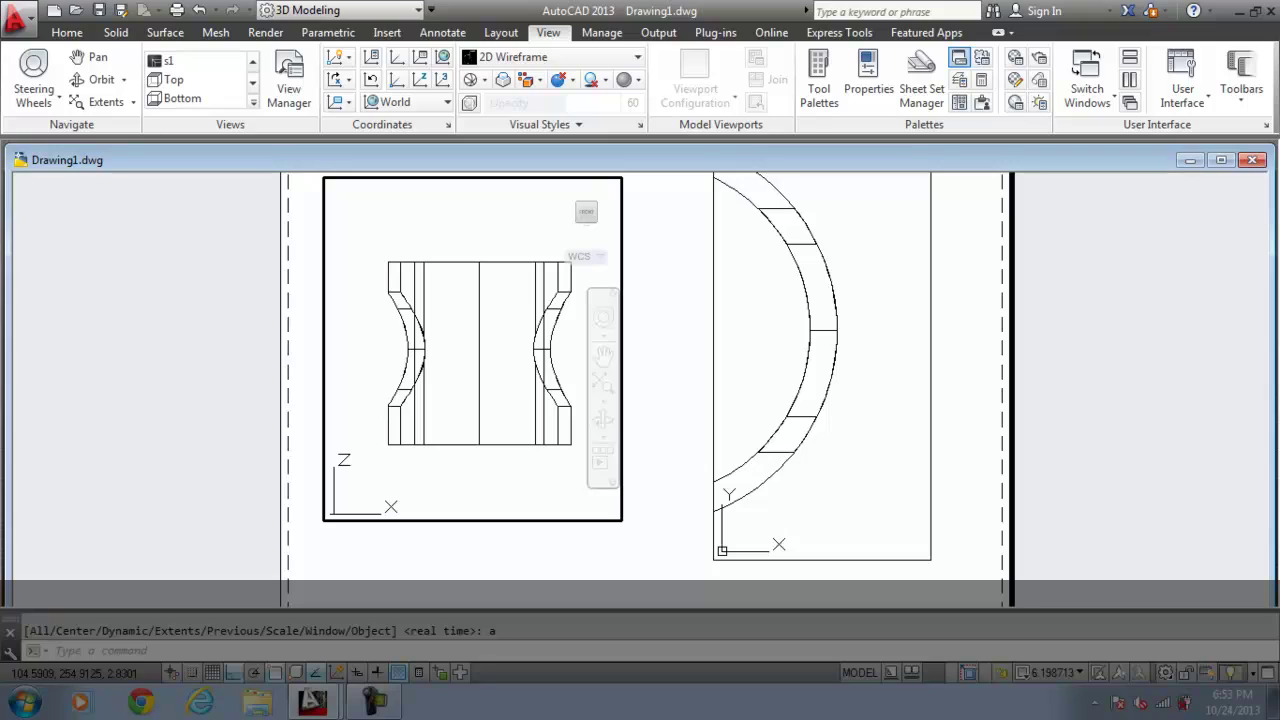
text(ps)
key(Return)
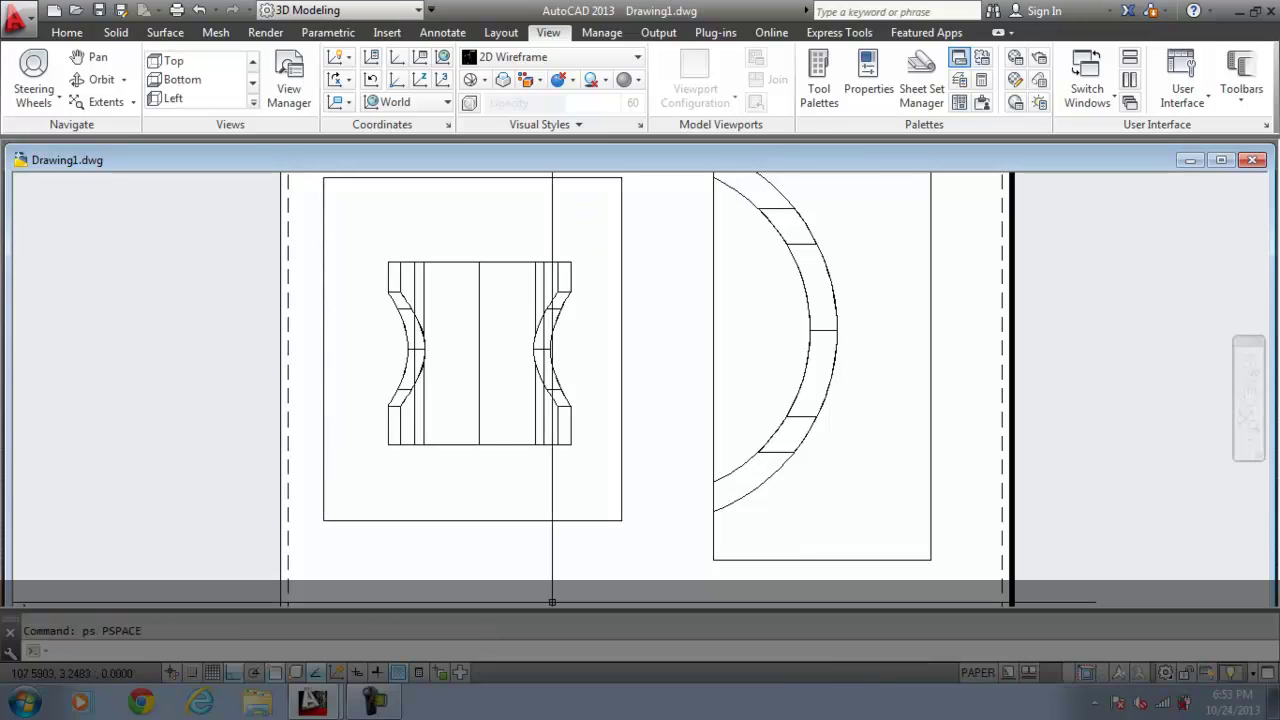
- Run SOLDRAW on the section viewport to generate its visible lines and hatching
text(soldraw)
key(Return)
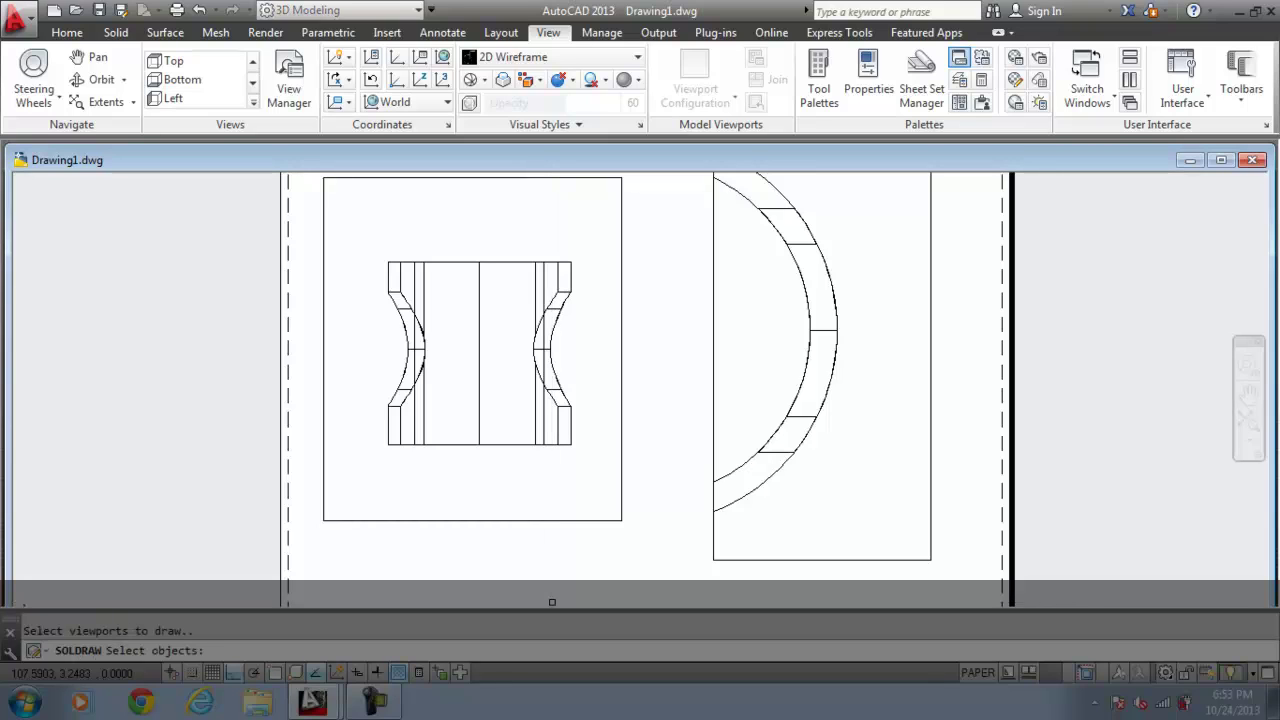
click(424, 520)
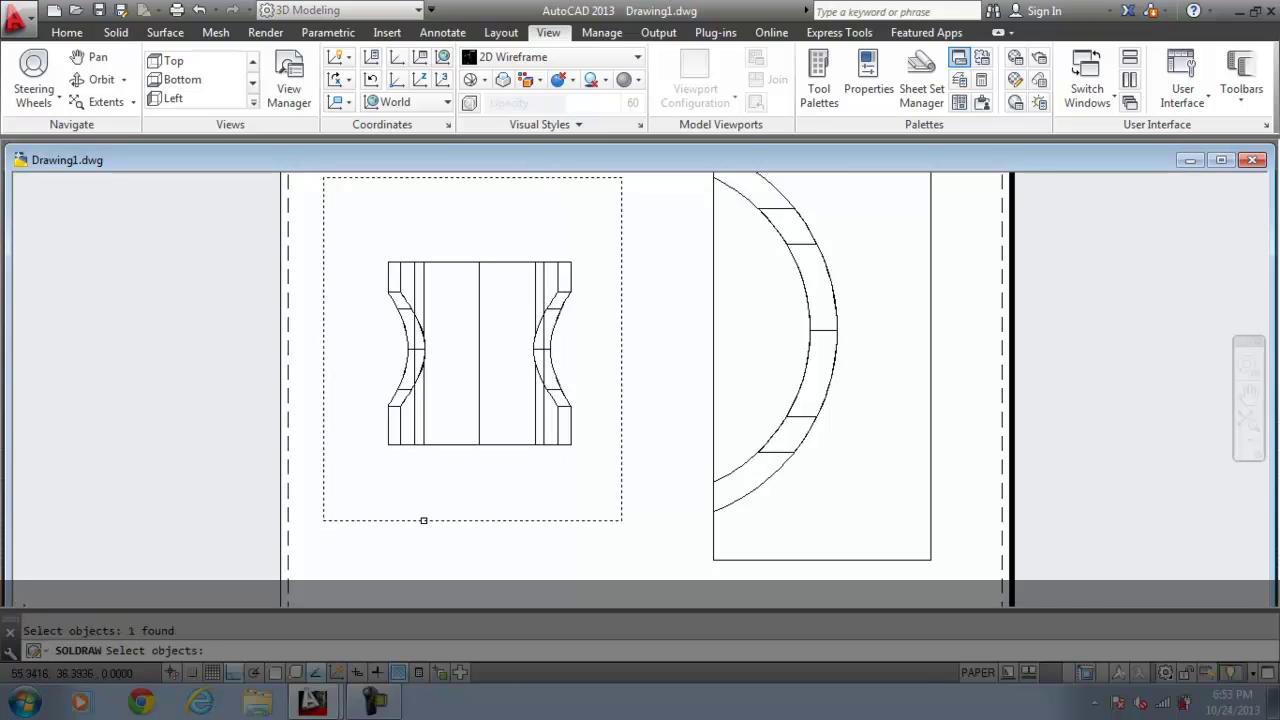
key(Return)
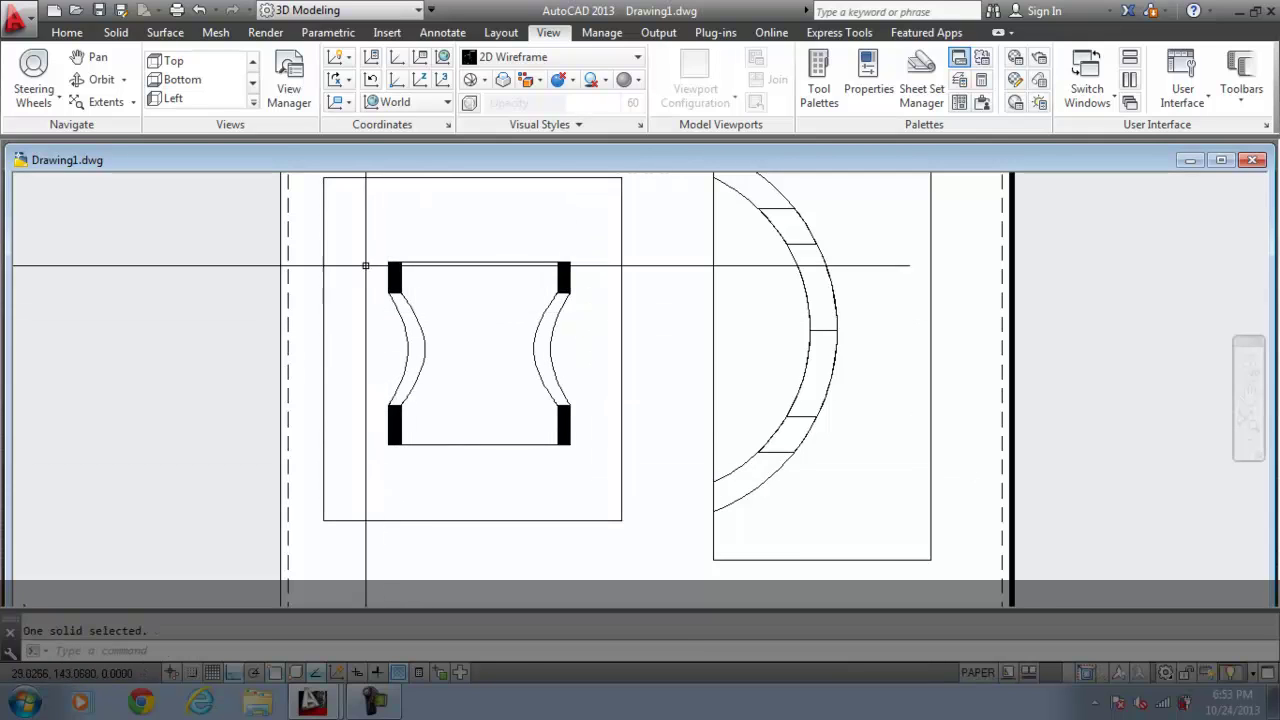
scroll(366, 266, up, 6)
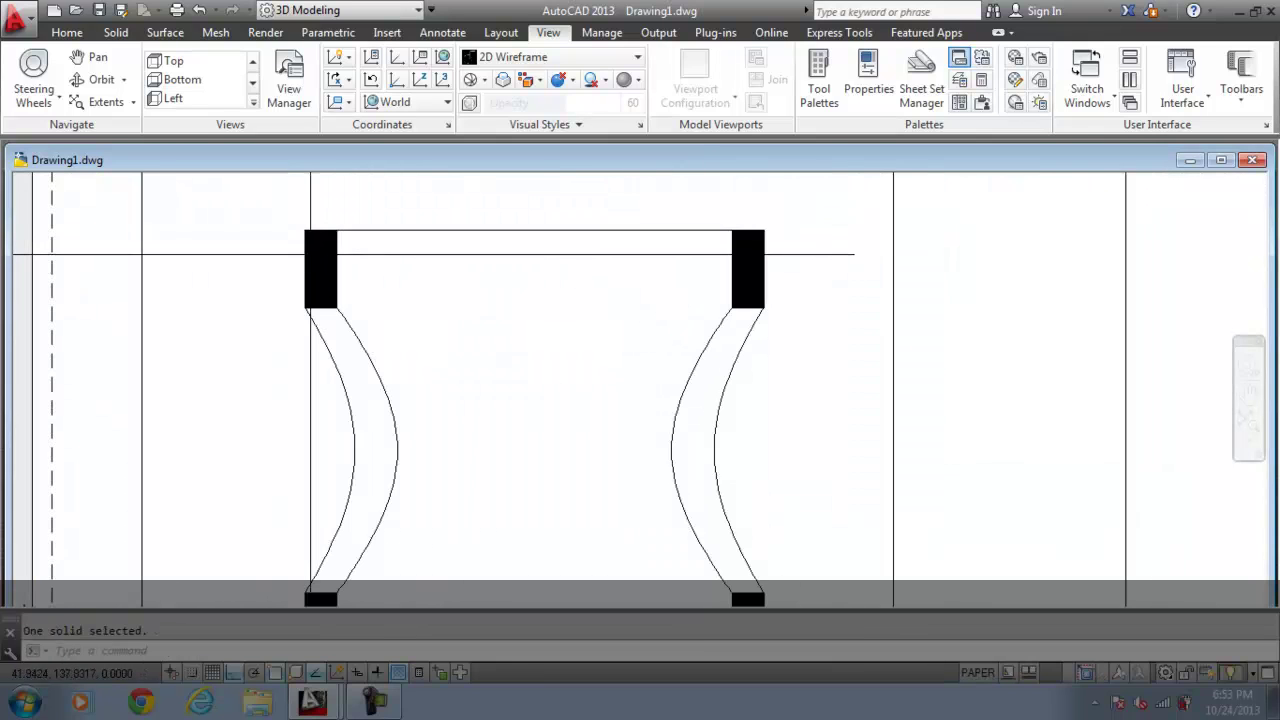
scroll(310, 254, down, 4)
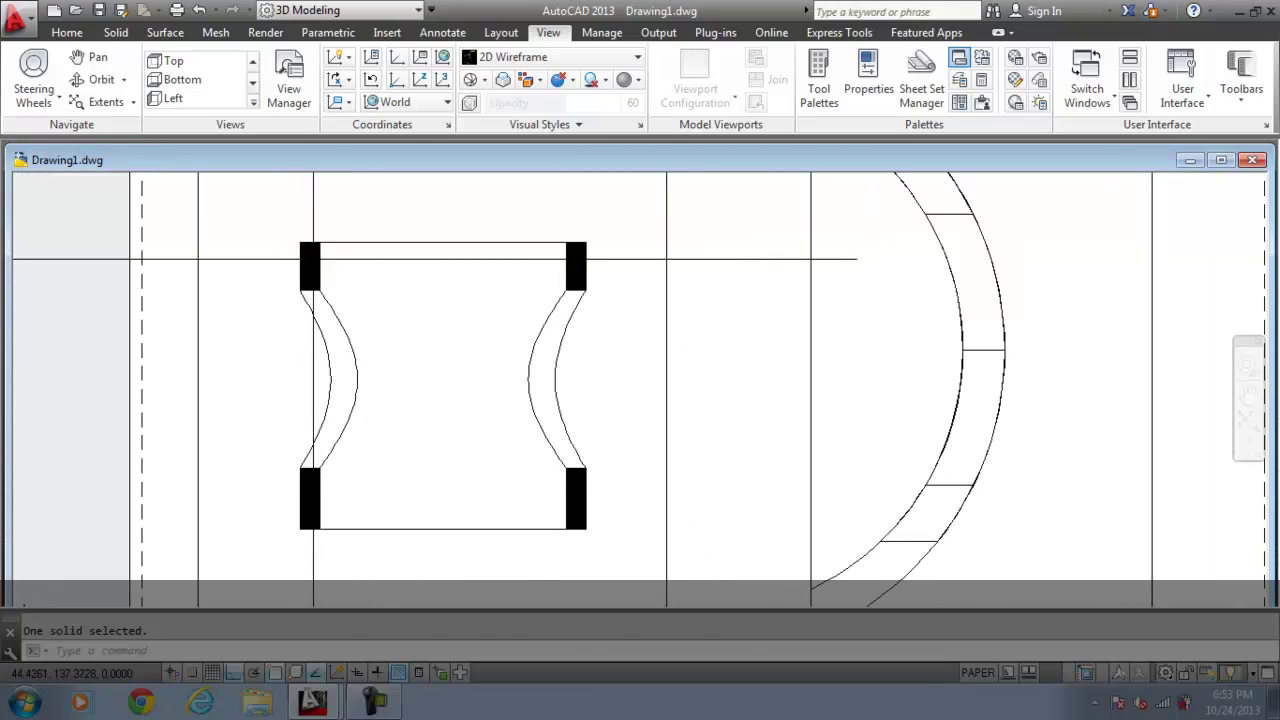
- Enter model space in the section viewport, pick the section hatch and clear the selection
key(BackSpace)
text(ms)
key(Return)
click(313, 259)
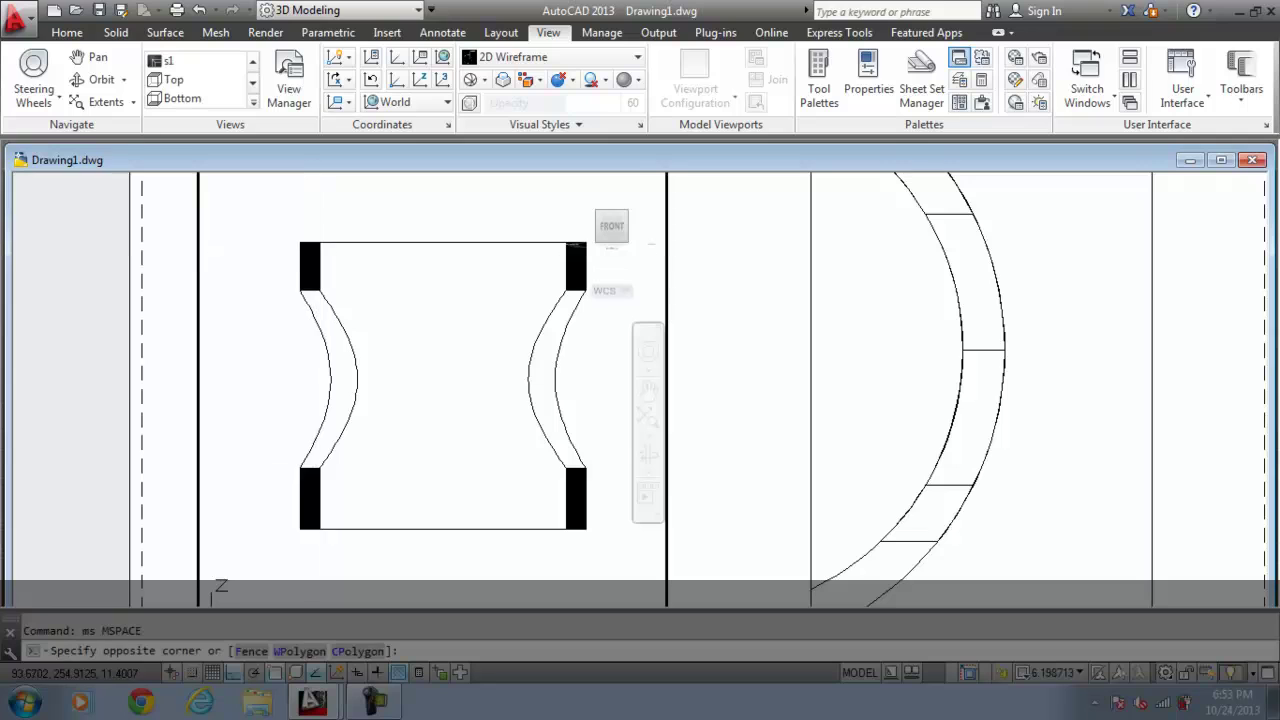
click(300, 266)
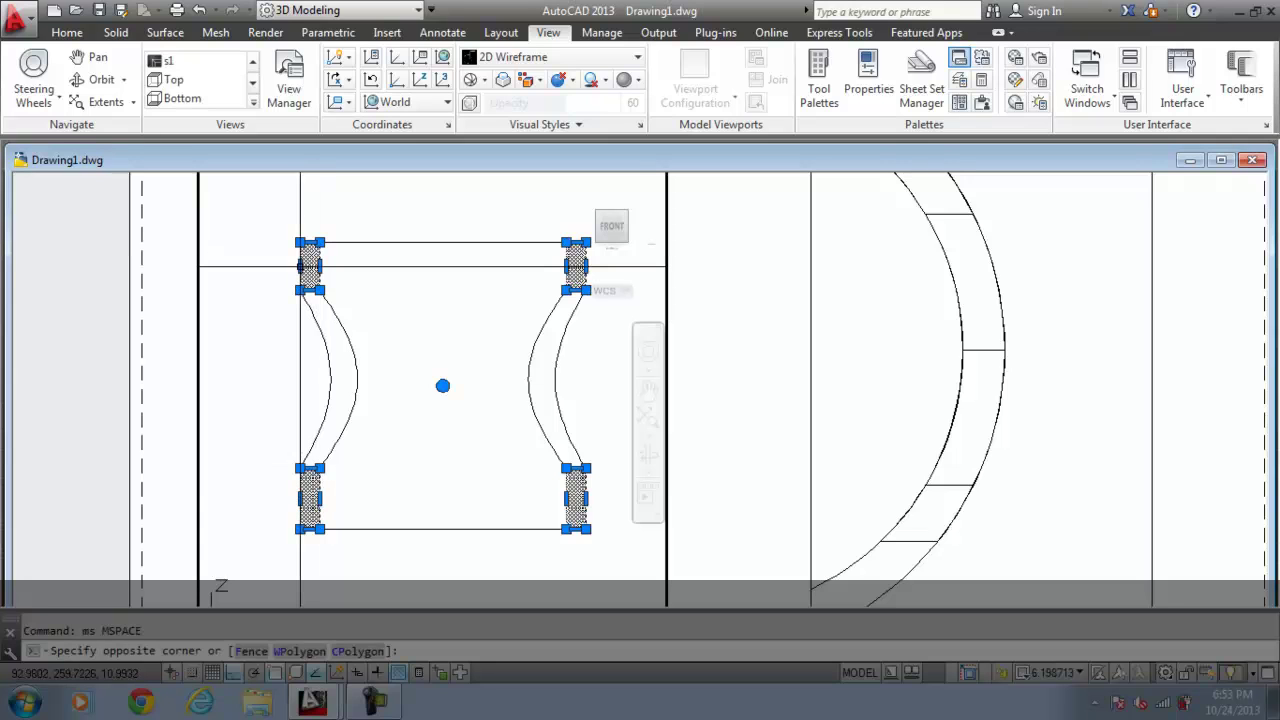
key(Escape)
scroll(310, 265, up, 4)
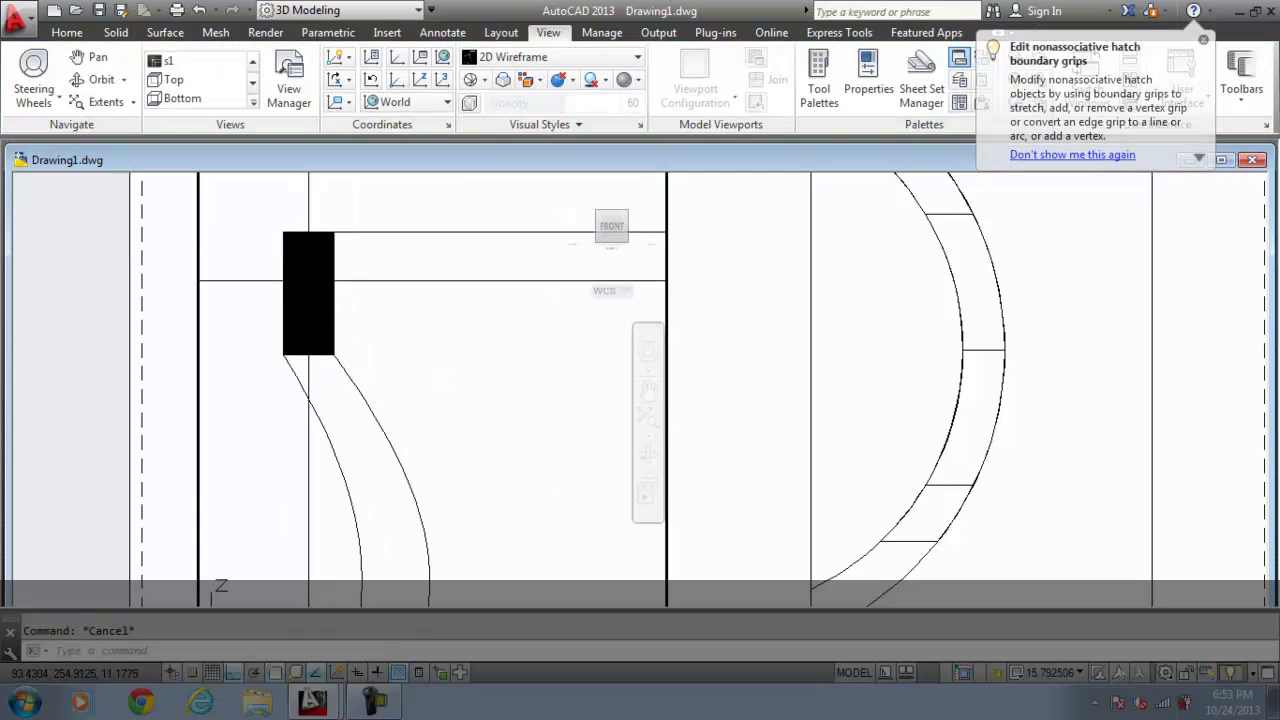
- Try different scales for the ANGLE hatch on the cut walls, ending with scale 2
click(309, 283)
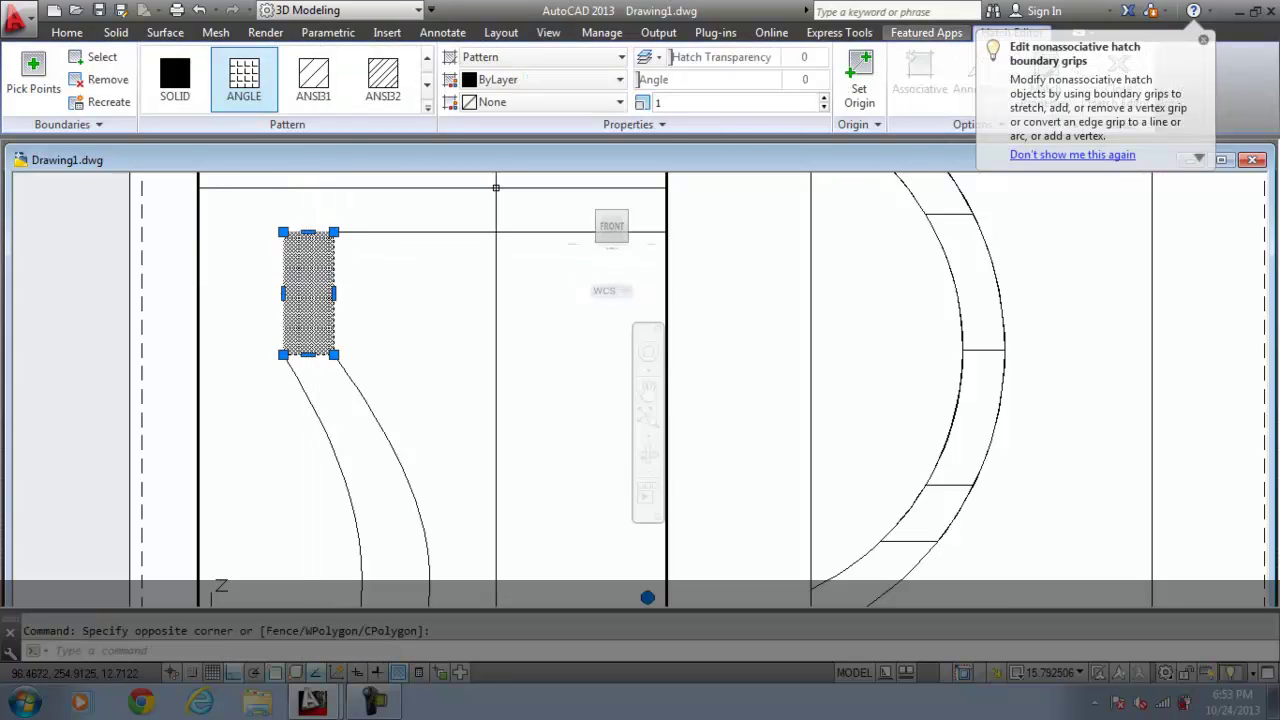
click(735, 102)
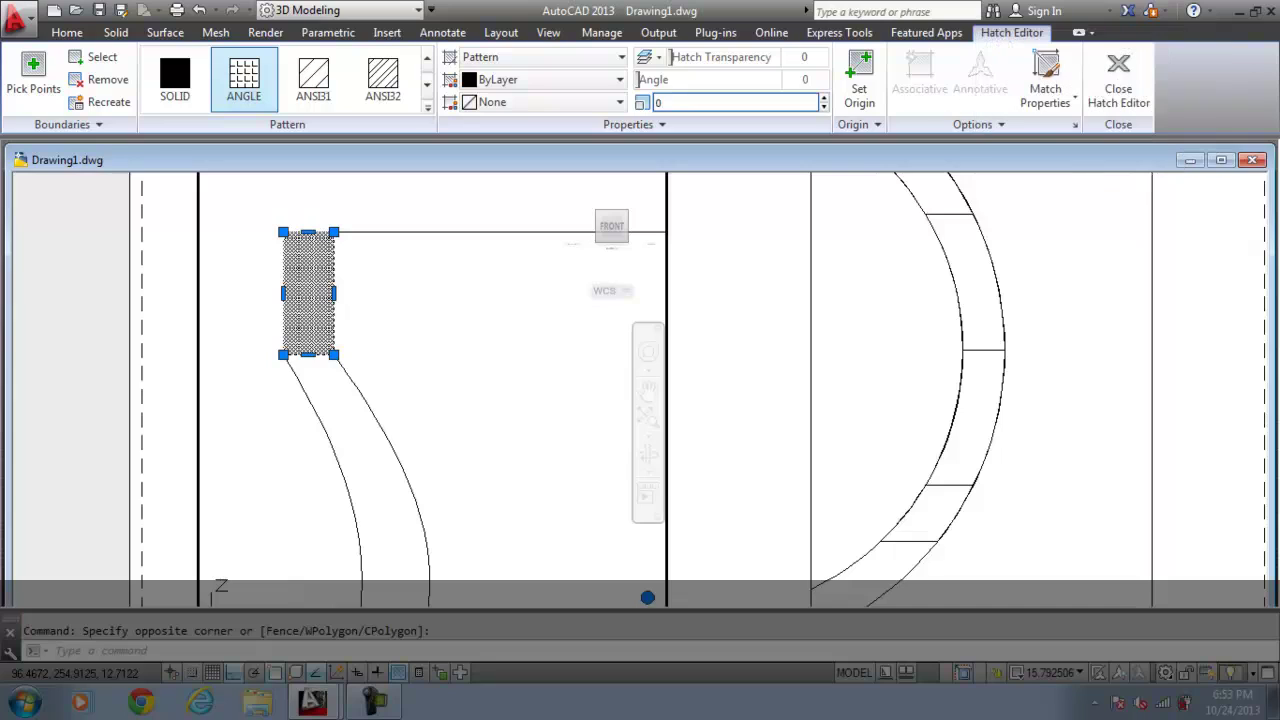
key(Return)
click(716, 102)
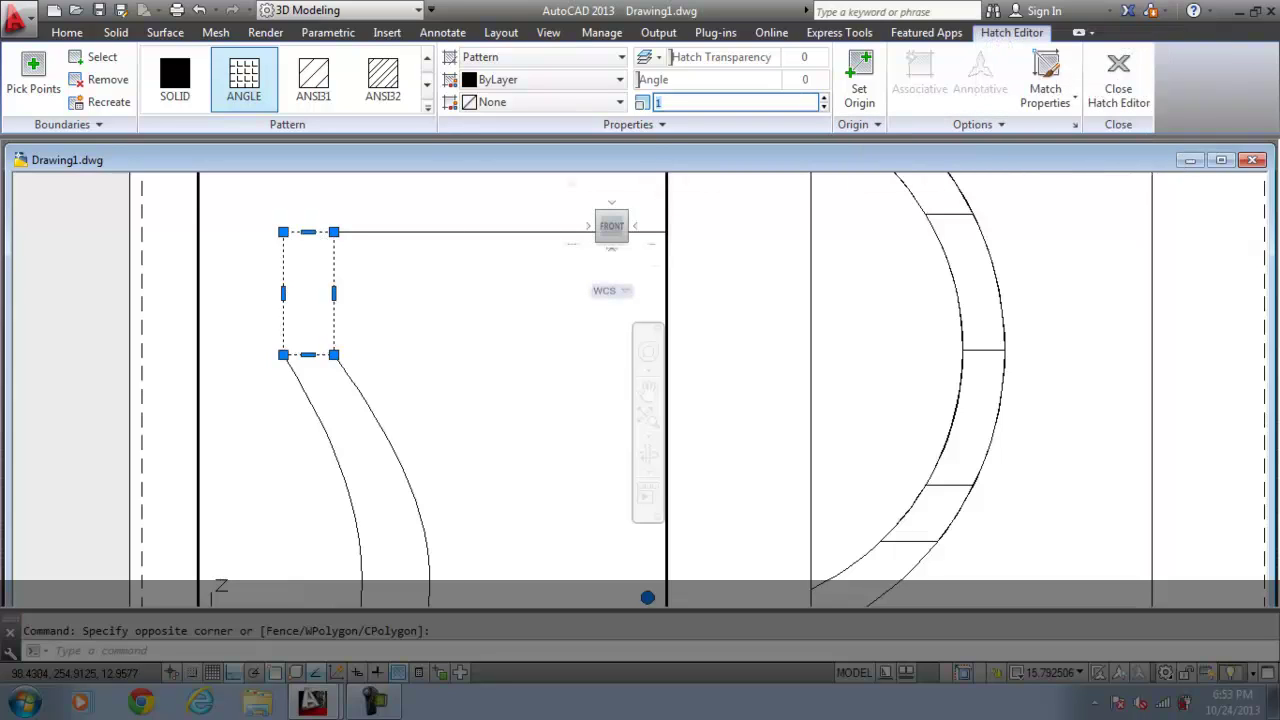
key(Return)
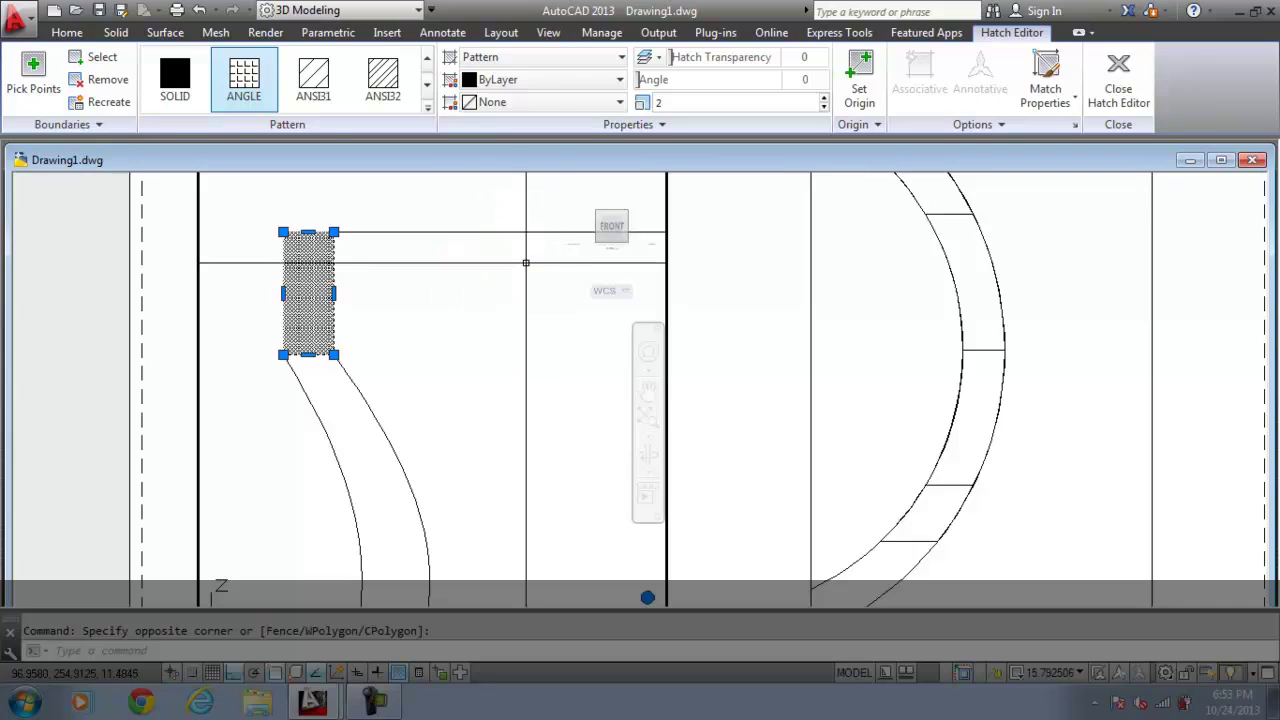
- Change the section hatch to the ANSI32 pattern with a scale of 15
click(313, 80)
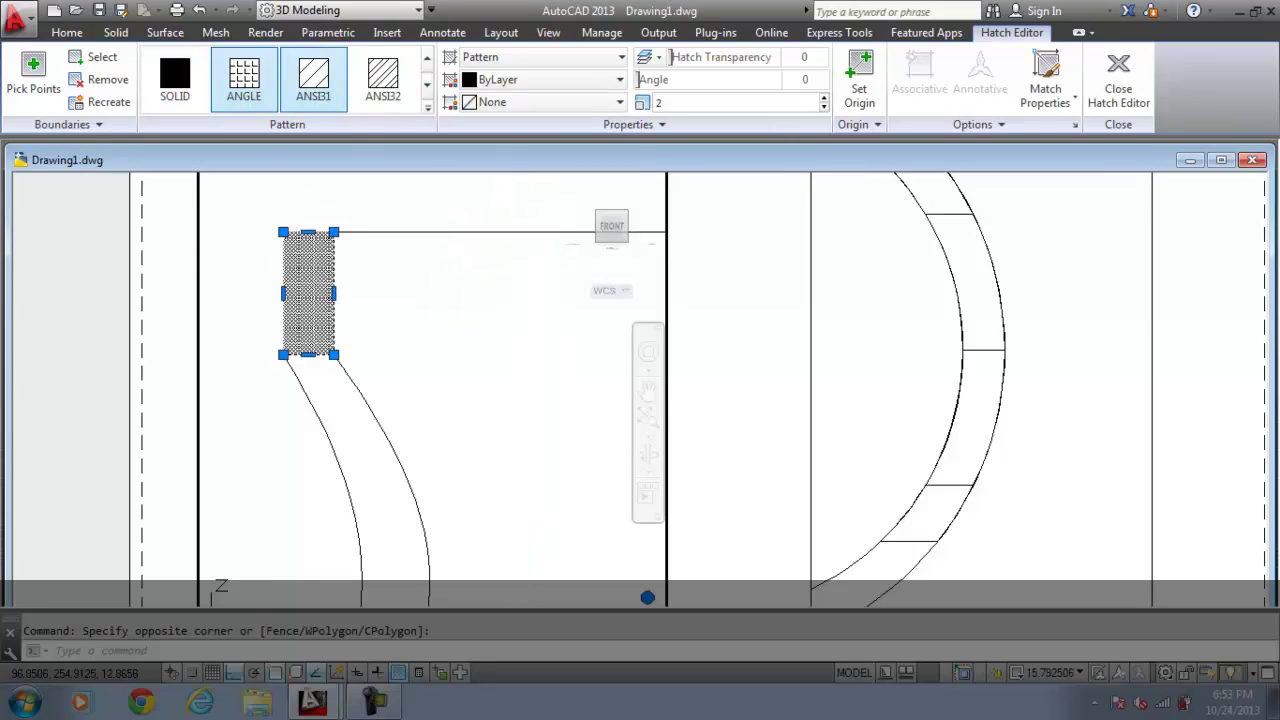
click(382, 80)
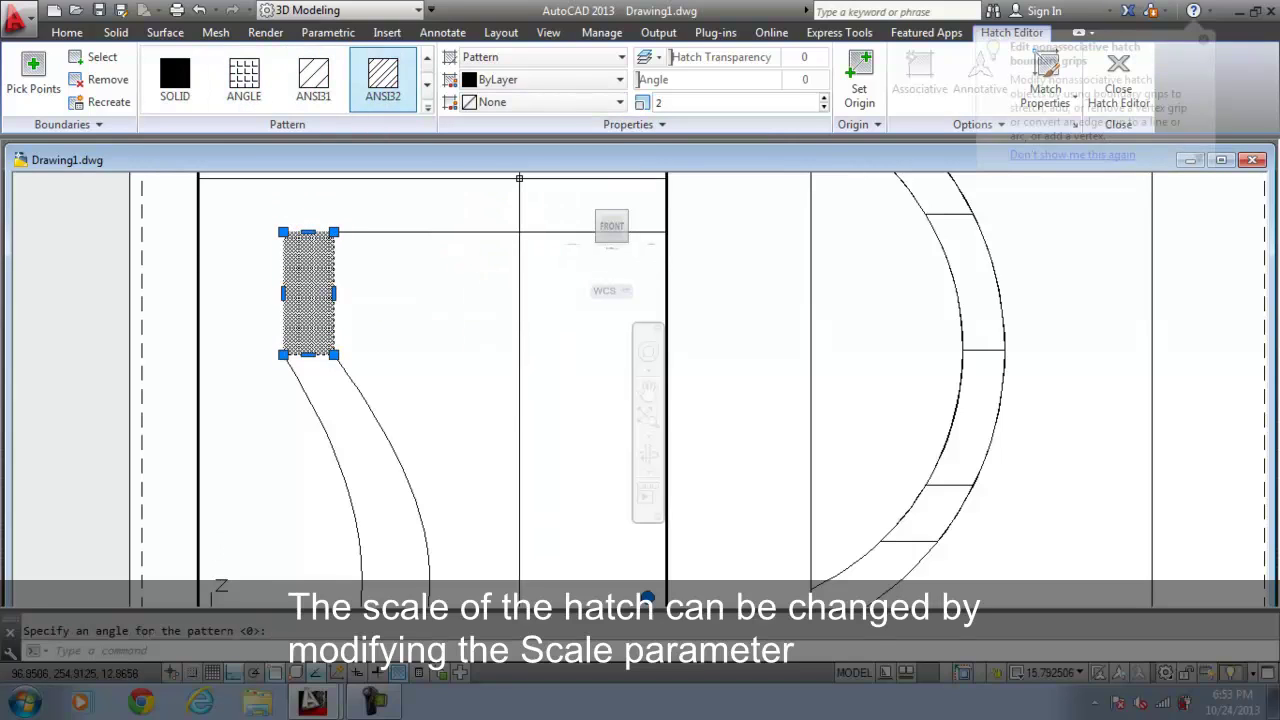
click(700, 102)
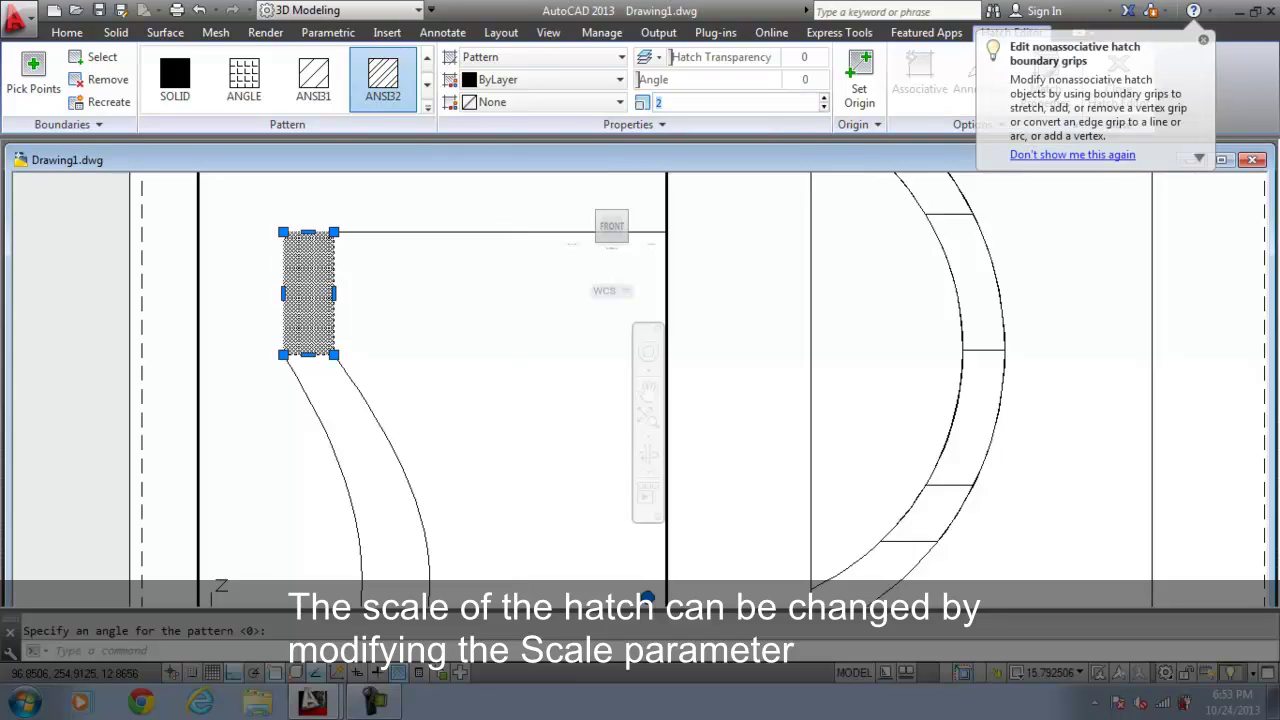
click(470, 294)
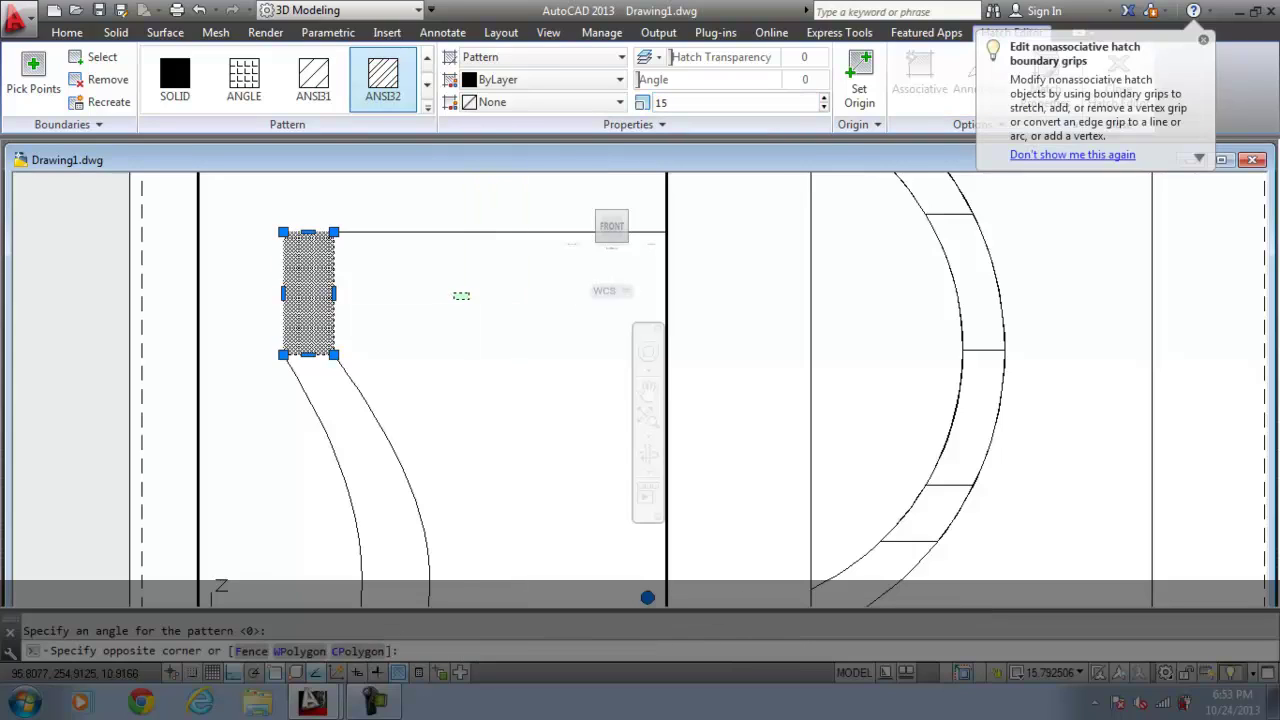
click(452, 300)
key(Escape)
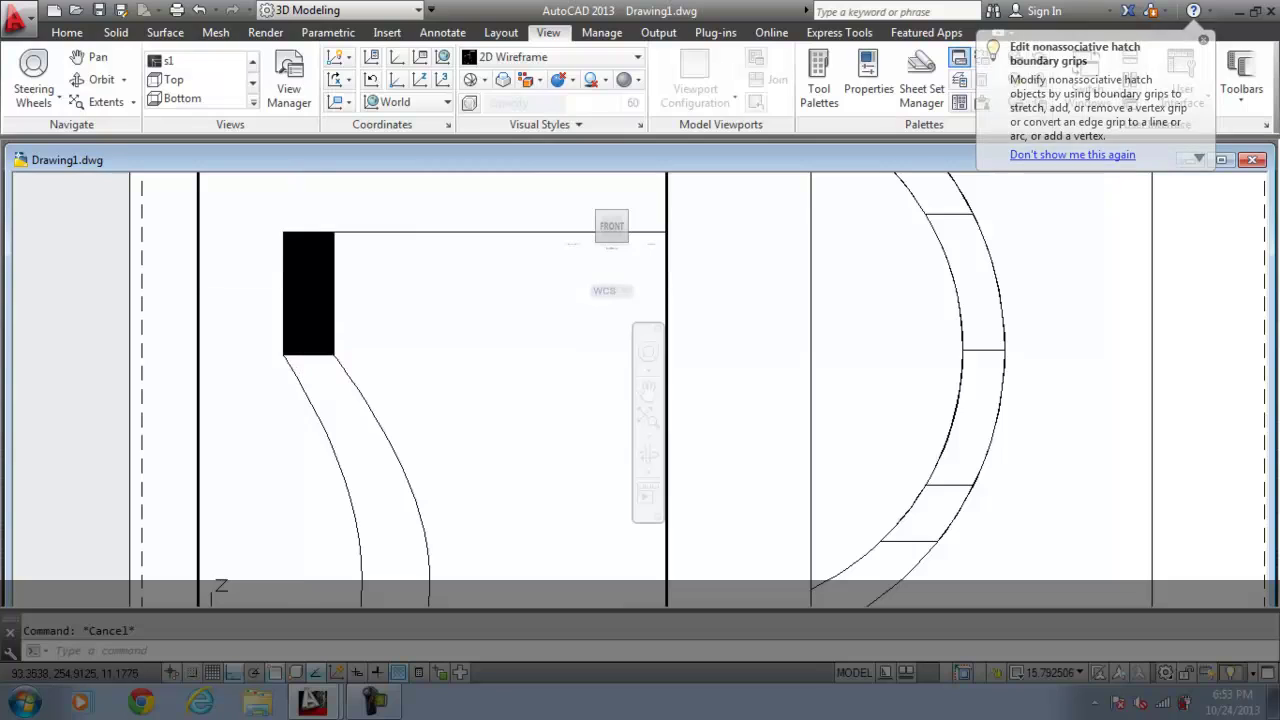
- Reselect the section hatch and enter a new scale starting with 1
click(306, 281)
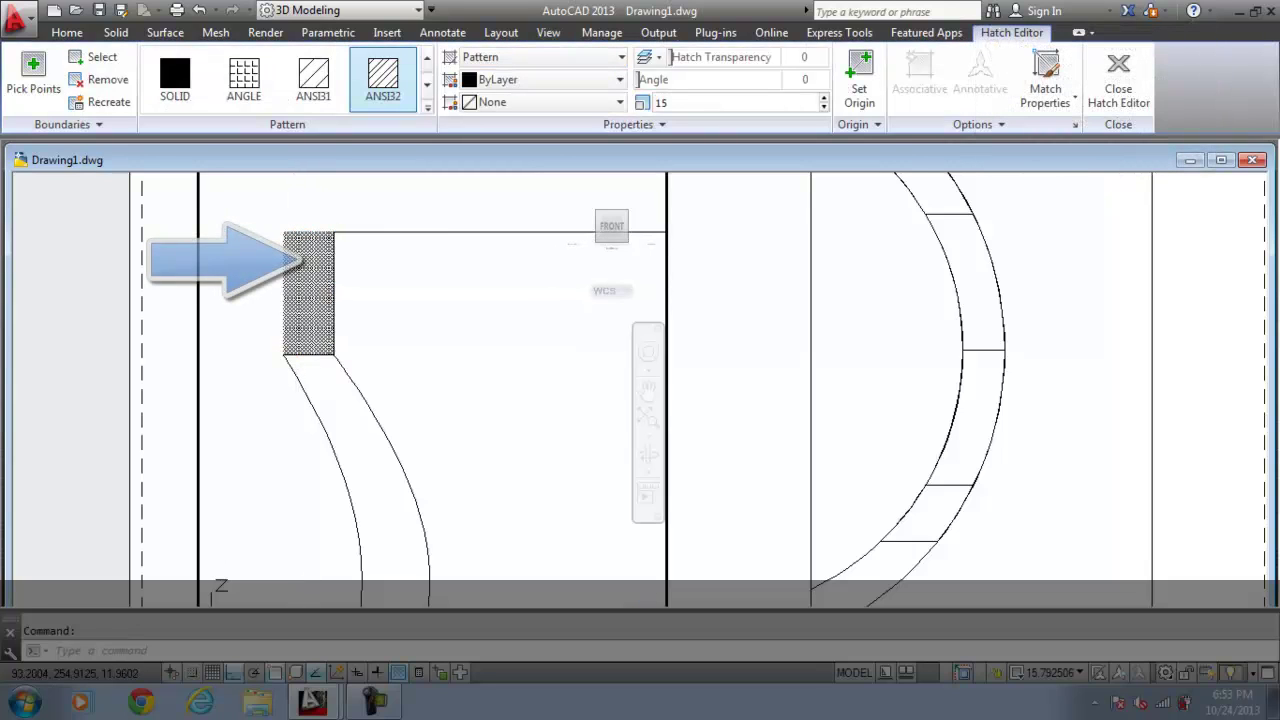
click(716, 102)
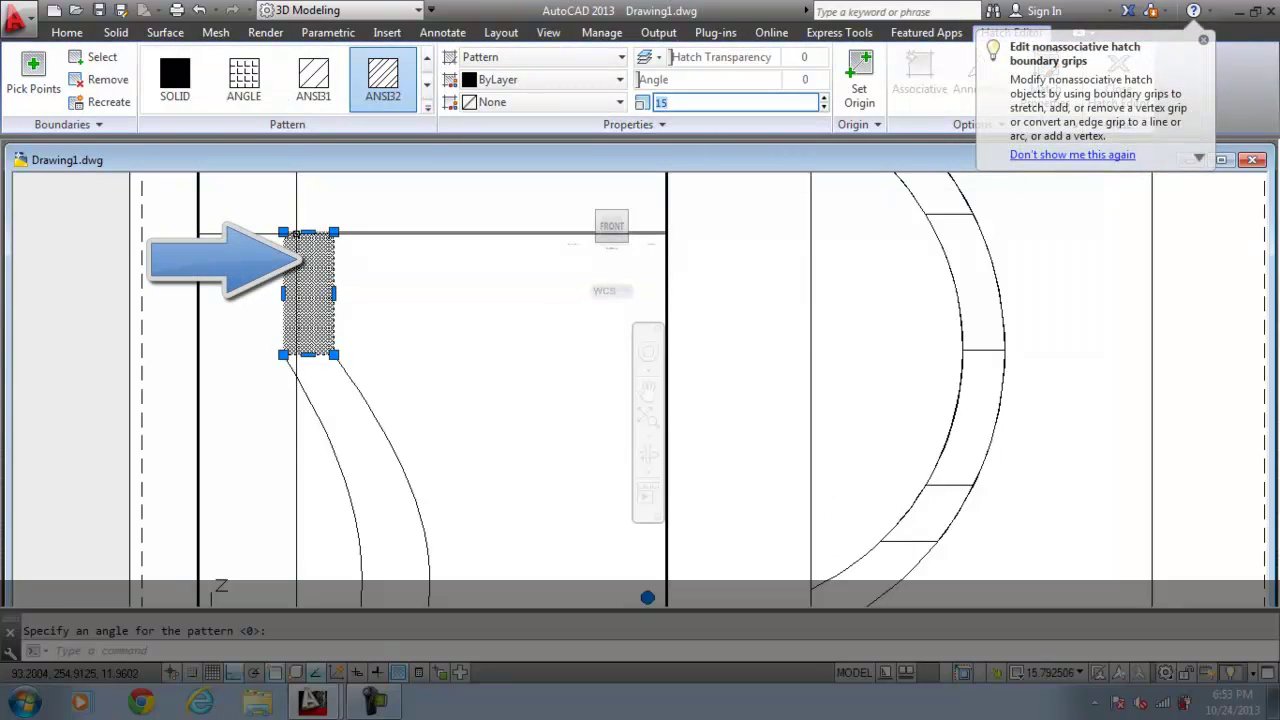
key(Return)
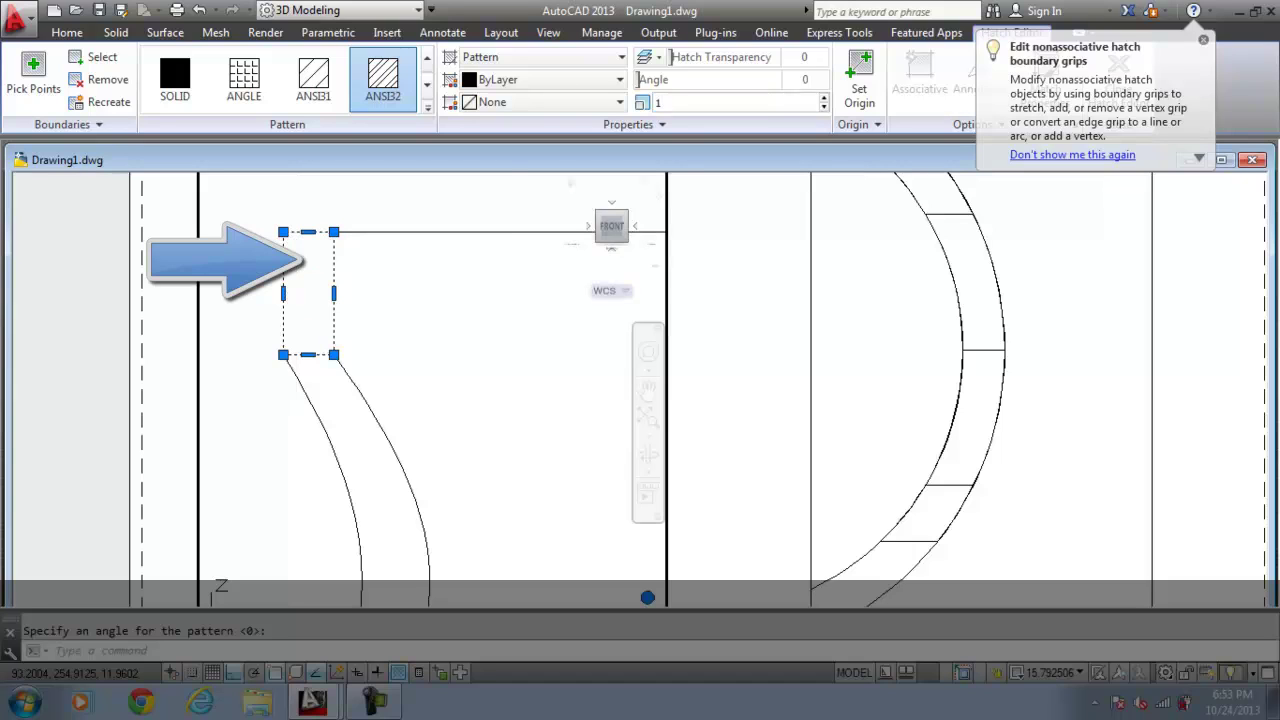
key(Escape)
scroll(322, 308, down, 1)
scroll(350, 311, up, 2)
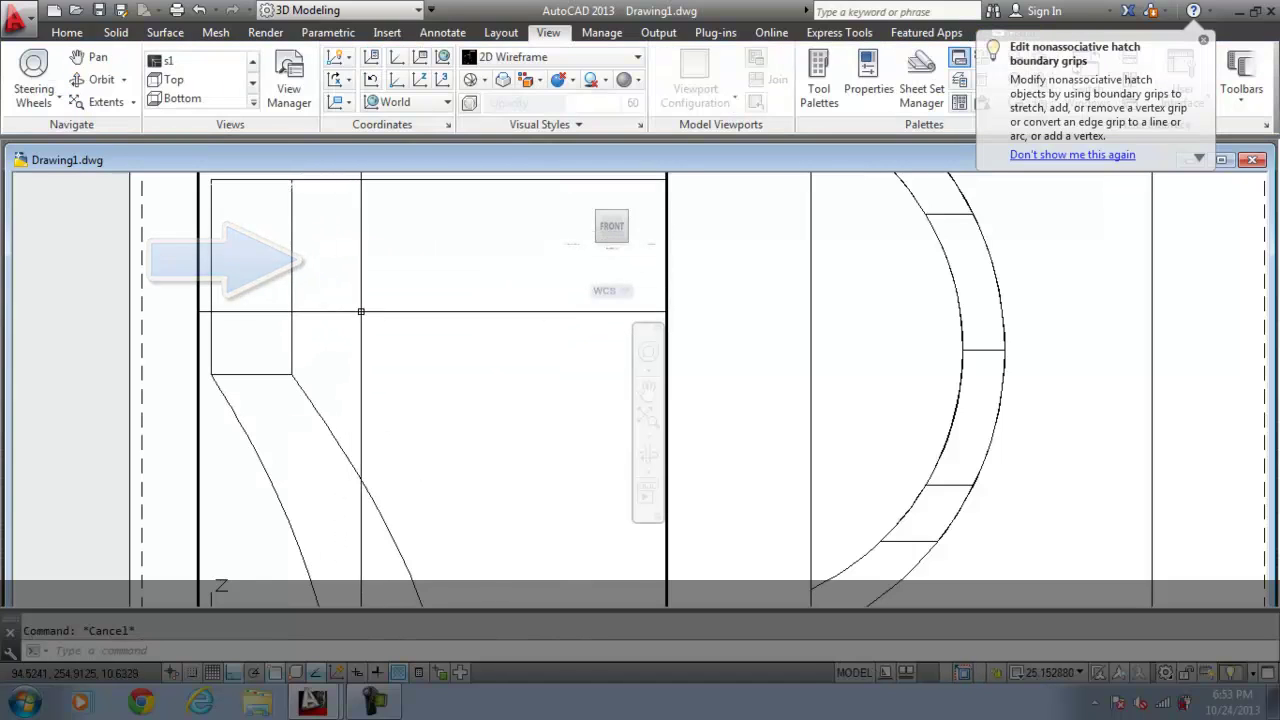
- Undo the last hatch scale change on the section
text(u)
key(Return)
key(Return)
click(331, 277)
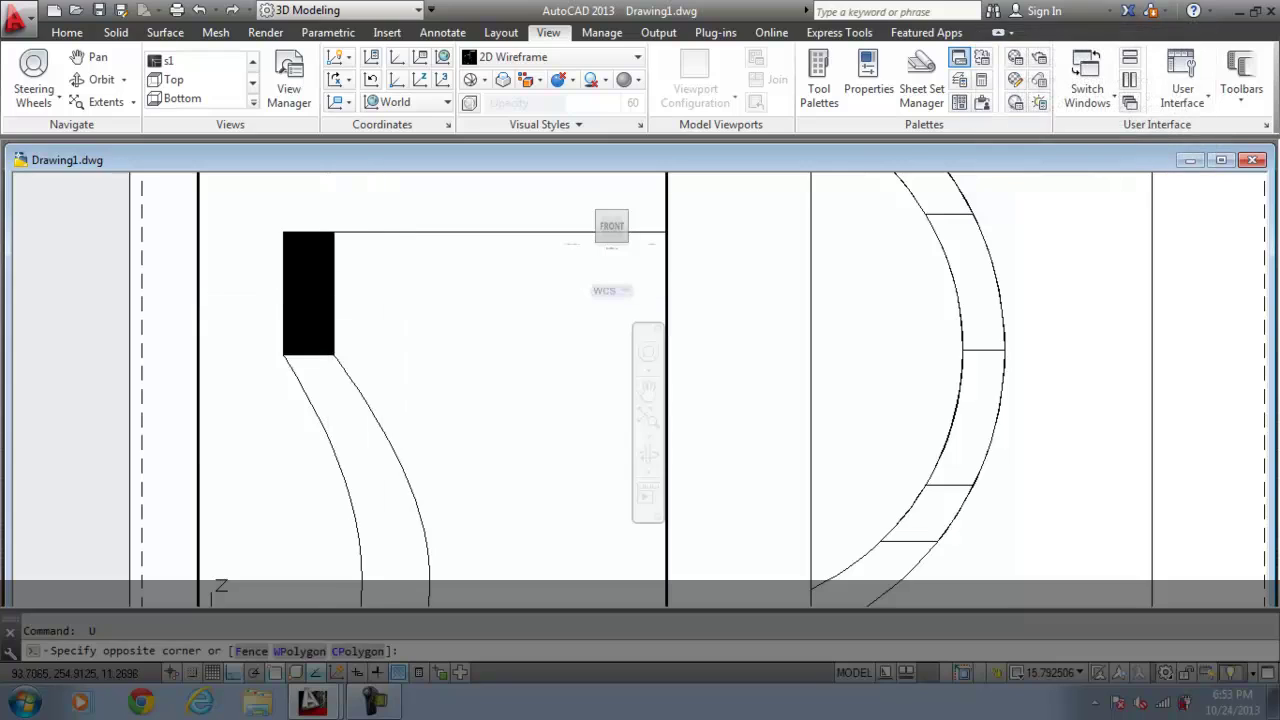
key(Escape)
- Make the section smaller inside its viewport and return to paper space
scroll(420, 244, down, 6)
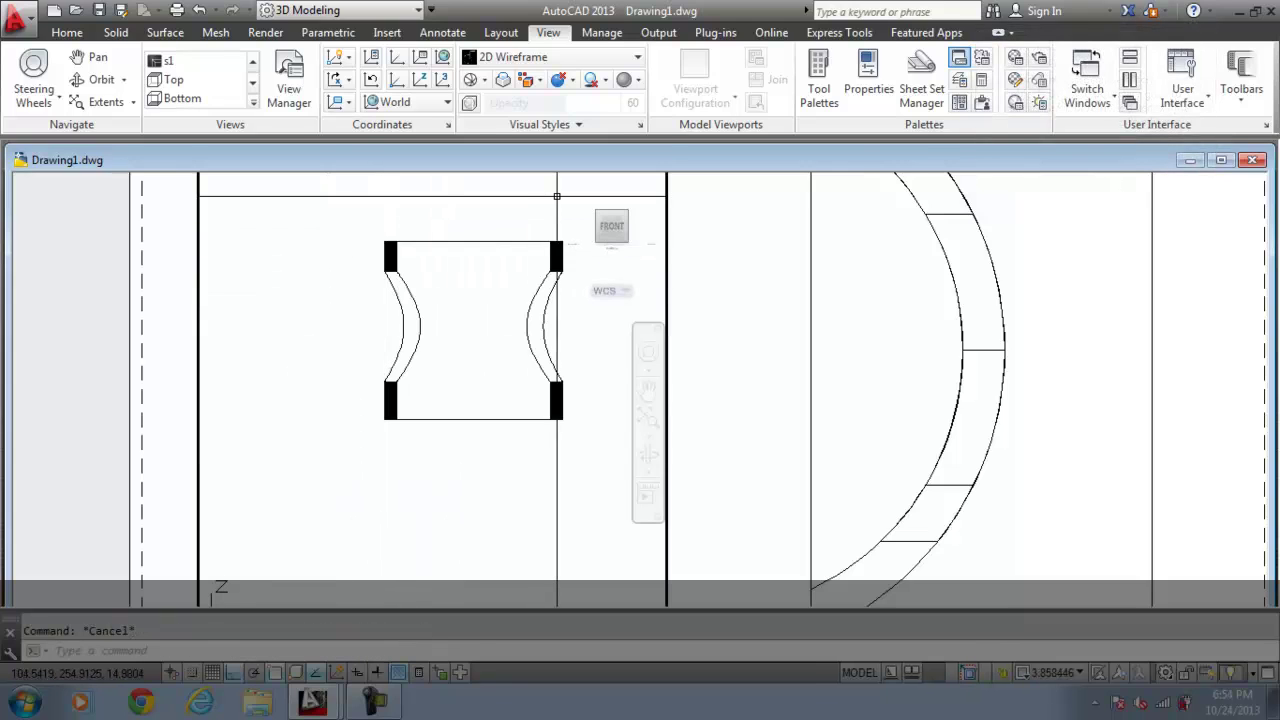
scroll(556, 196, up, 2)
text(ps)
key(Return)
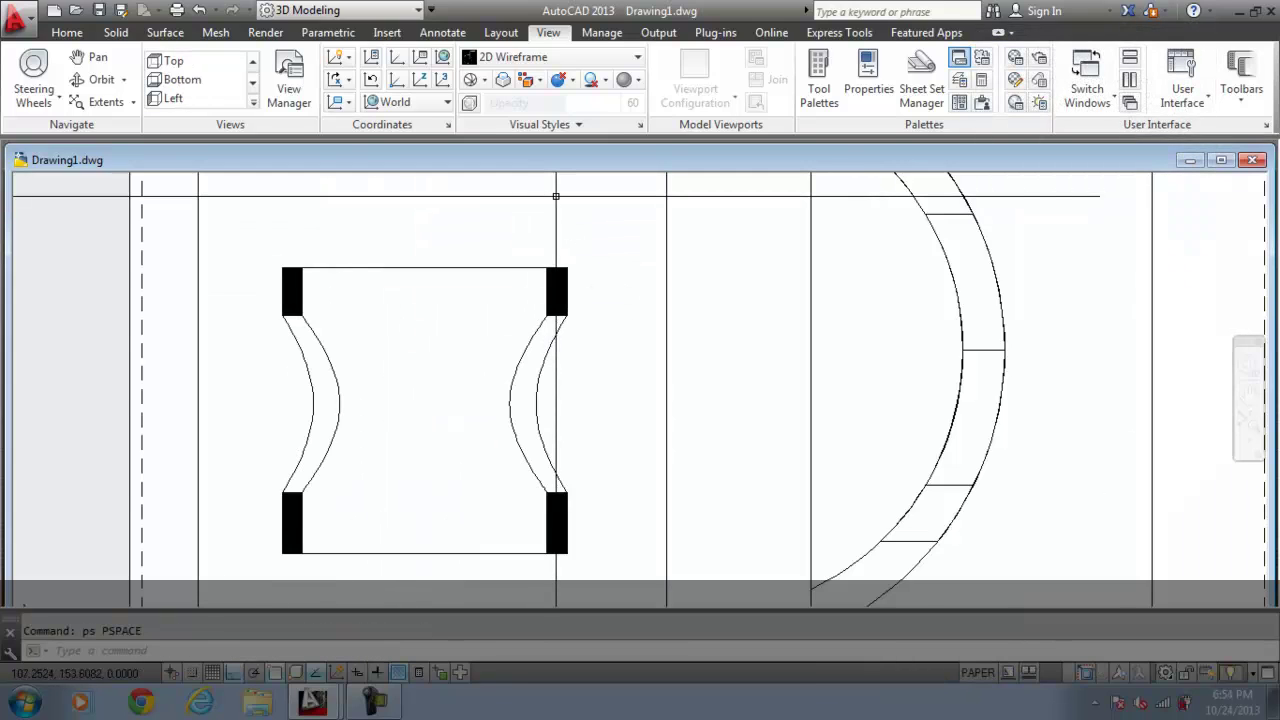
- Re-enter model space in the section viewport, zoom to All, and return to paper space
text(ms)
key(Return)
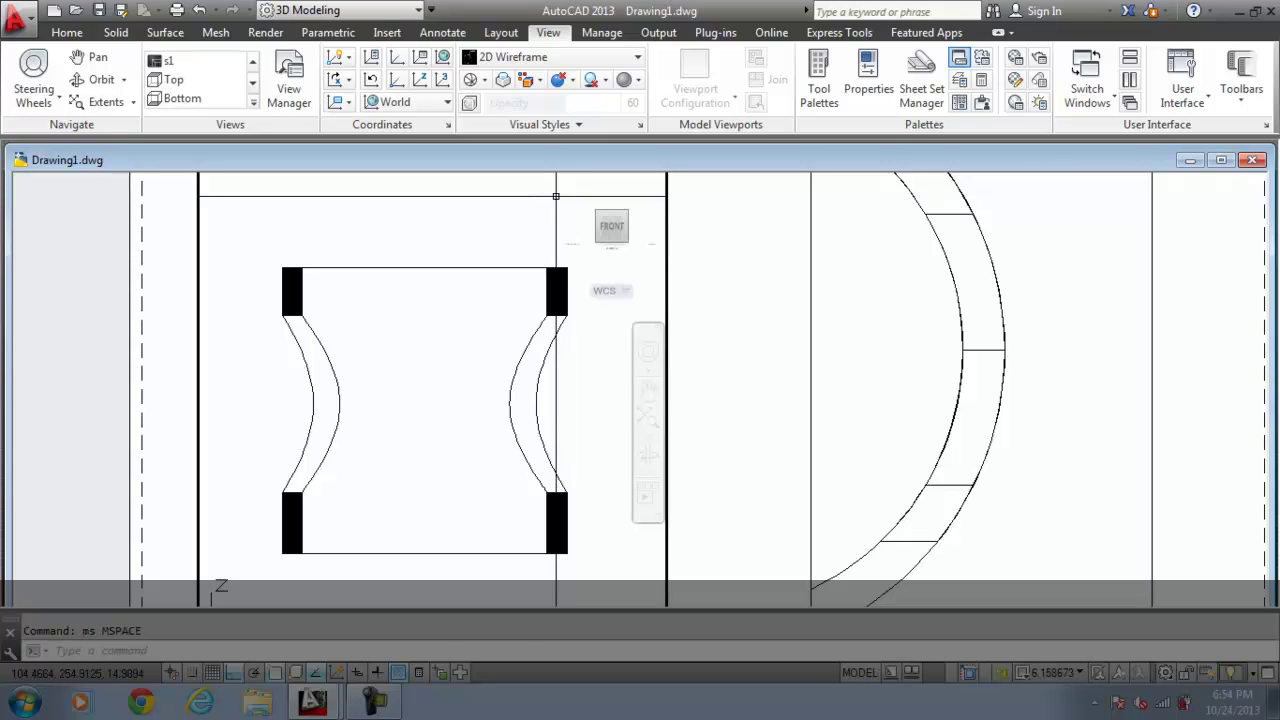
text(z)
key(Return)
text(a)
key(Return)
text(p)
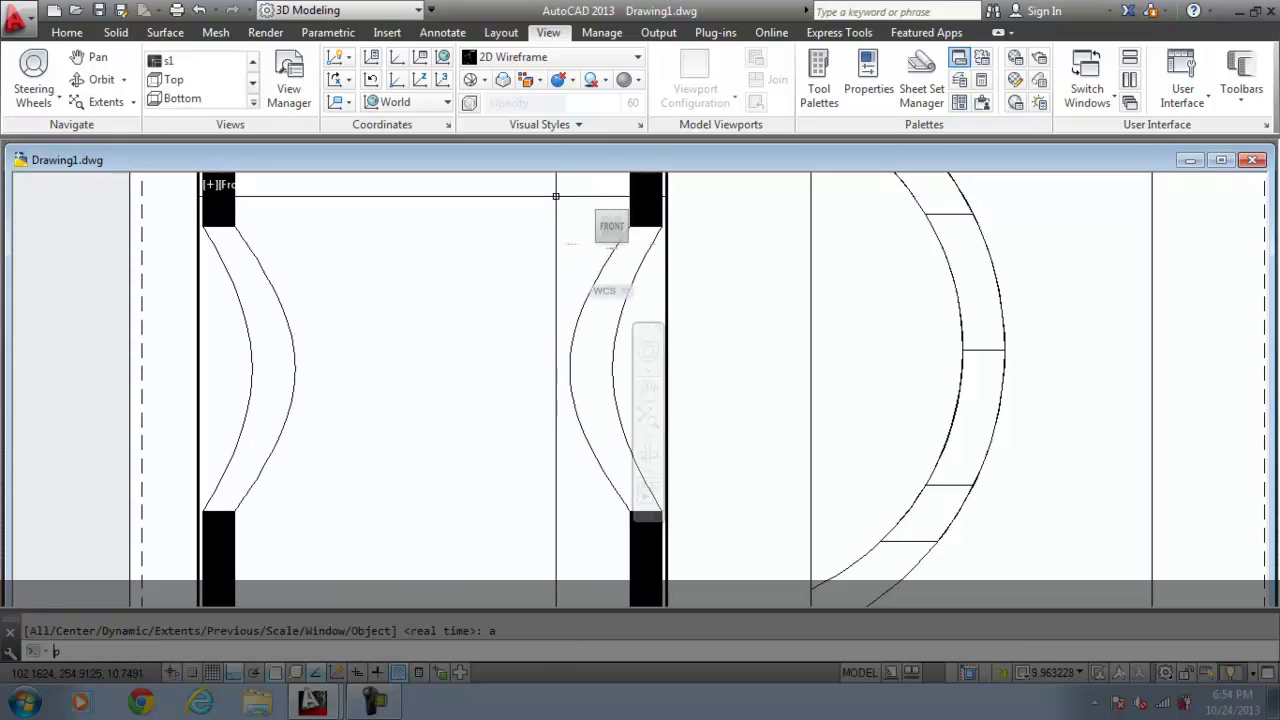
text(s)
key(Return)
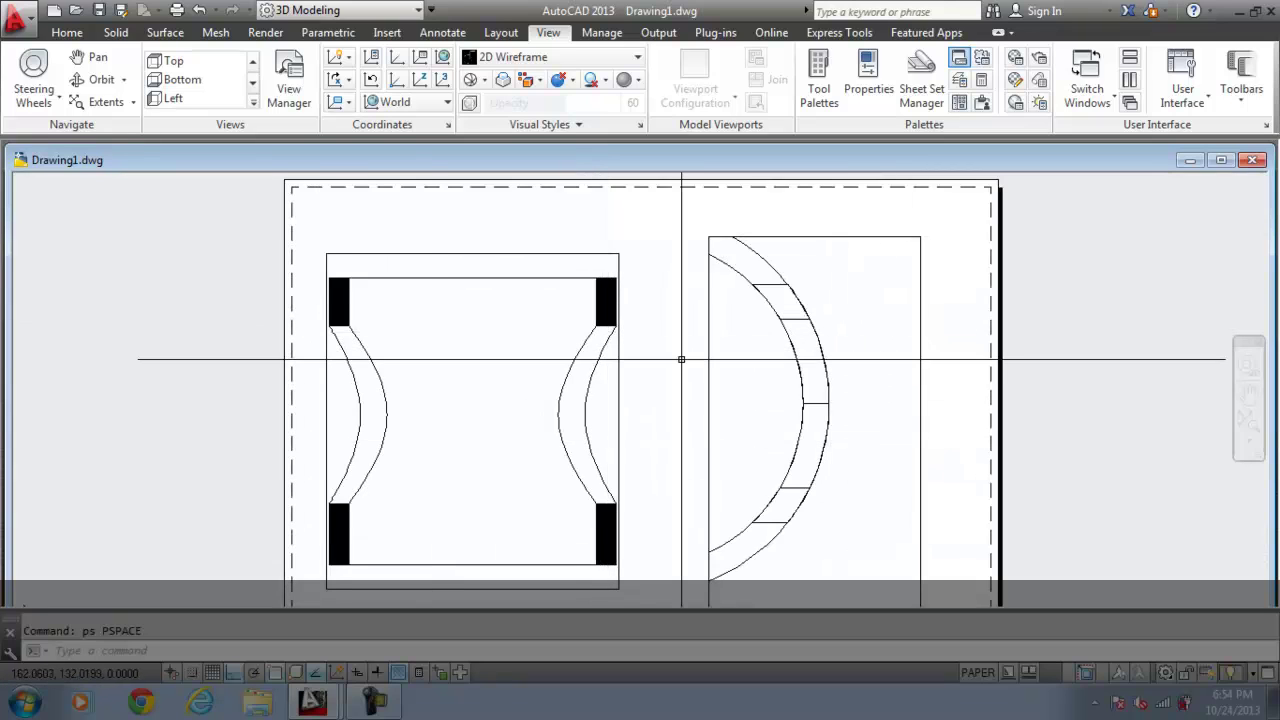
- Review the s1-DIM, s1-HAT, s1-HID and s1-VIS layers in the layer list and close it
text(l)
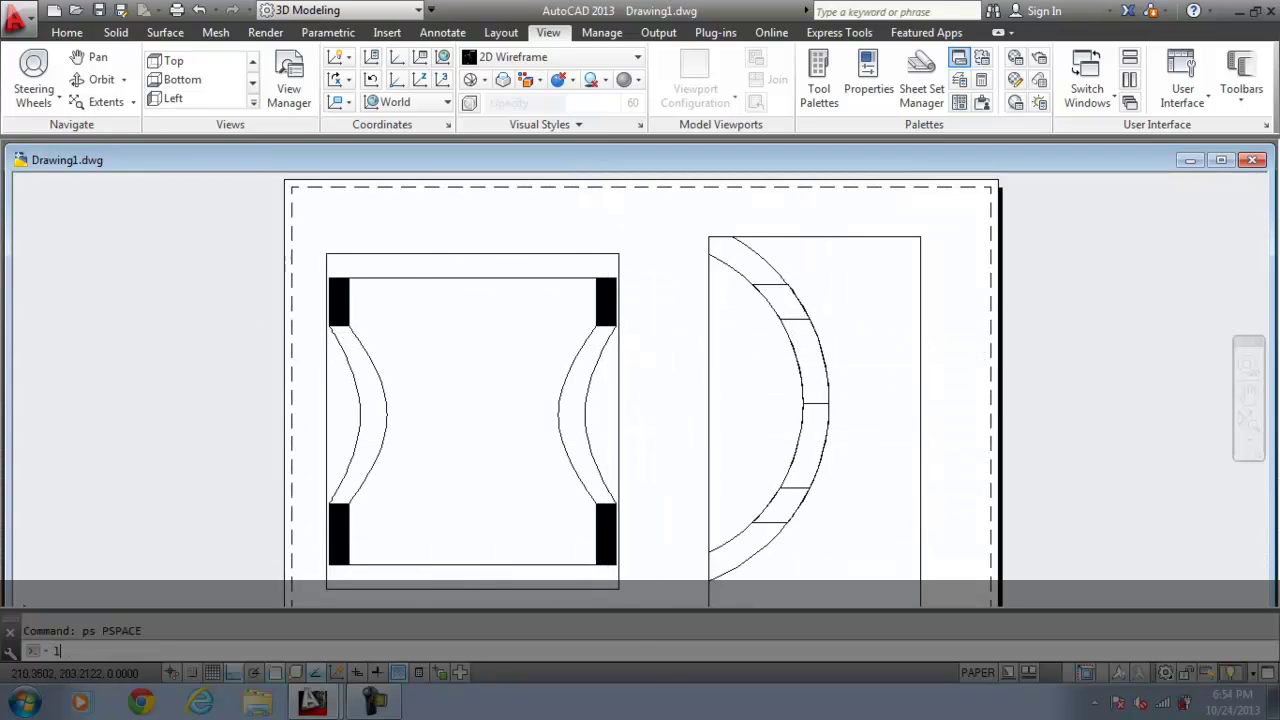
text(a)
key(Return)
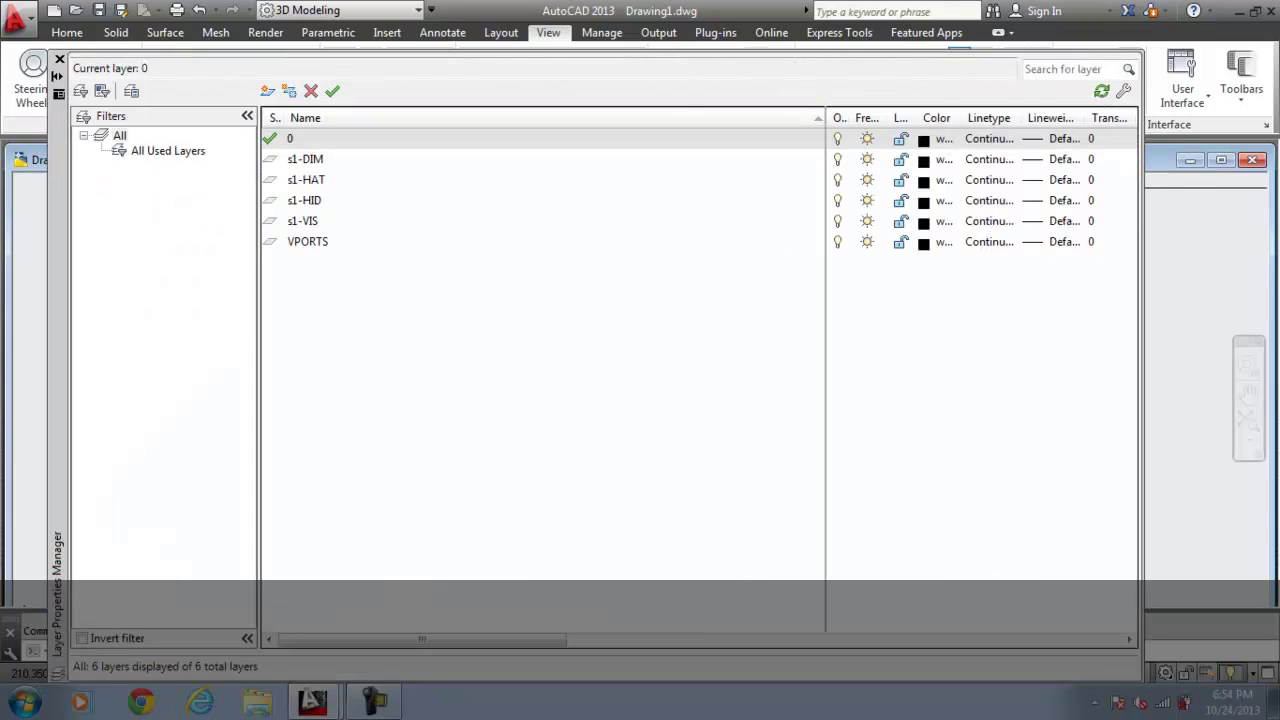
click(305, 159)
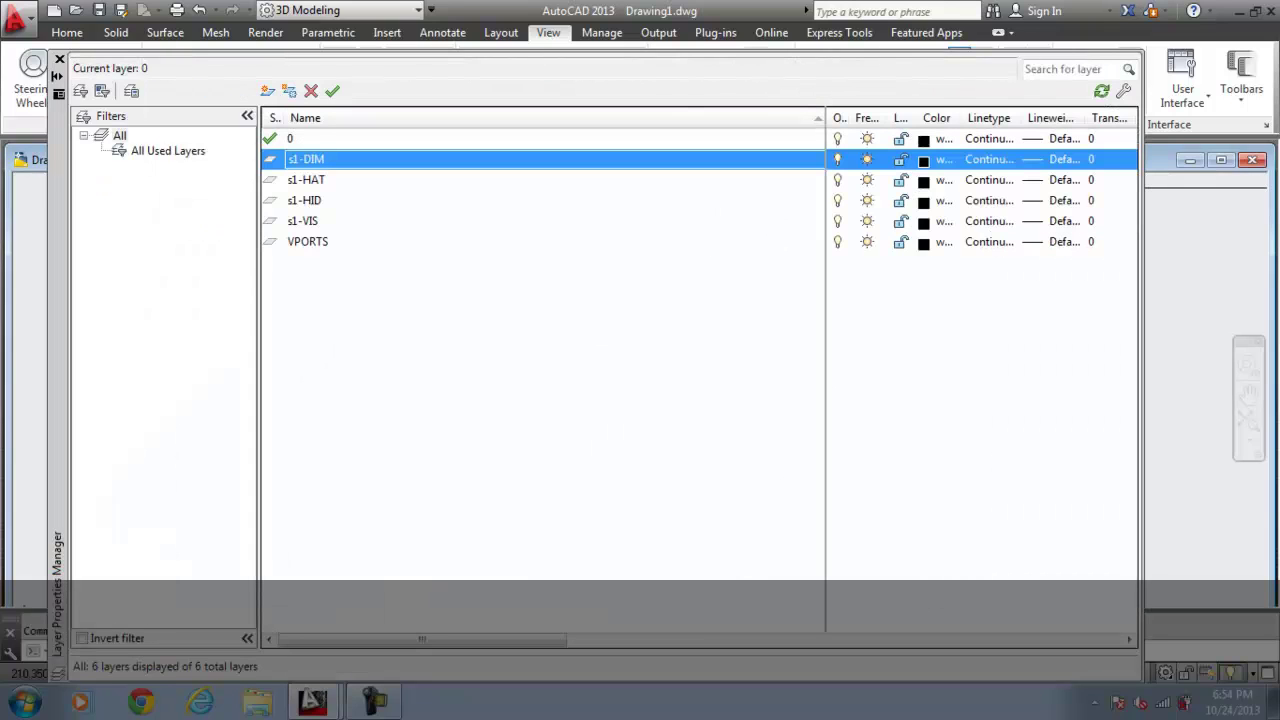
click(306, 179)
click(305, 200)
click(303, 221)
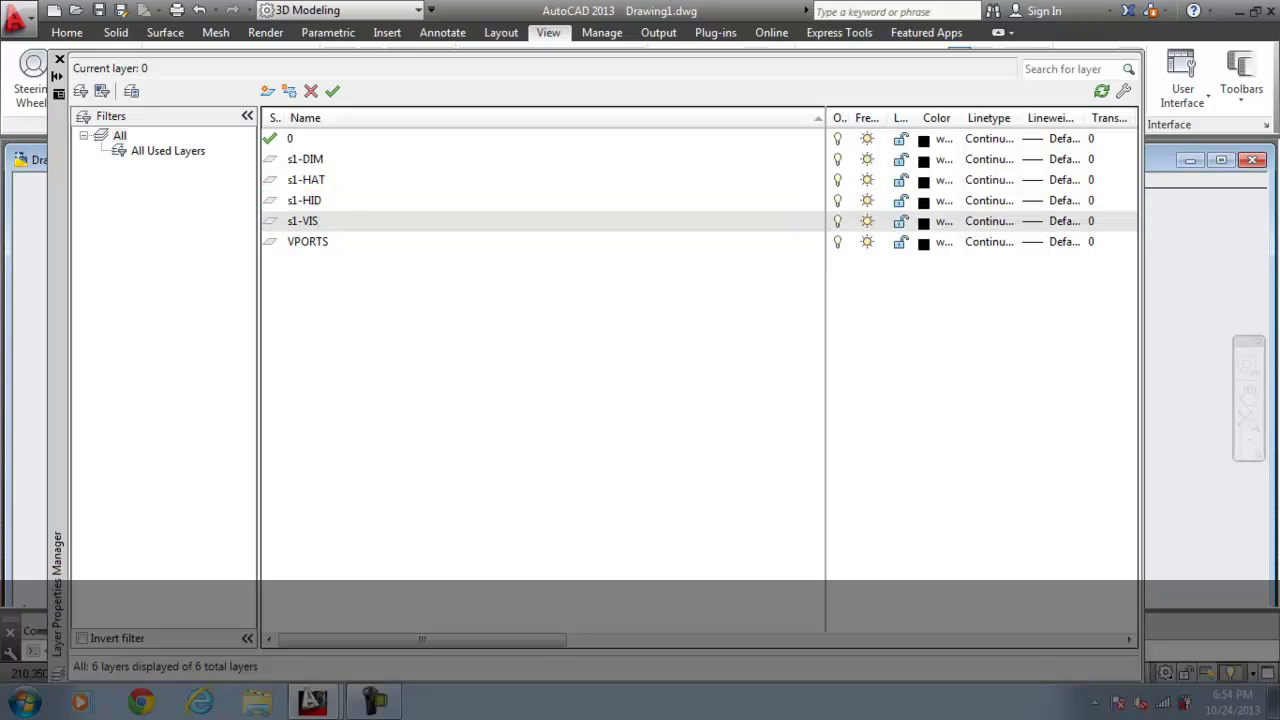
click(59, 59)
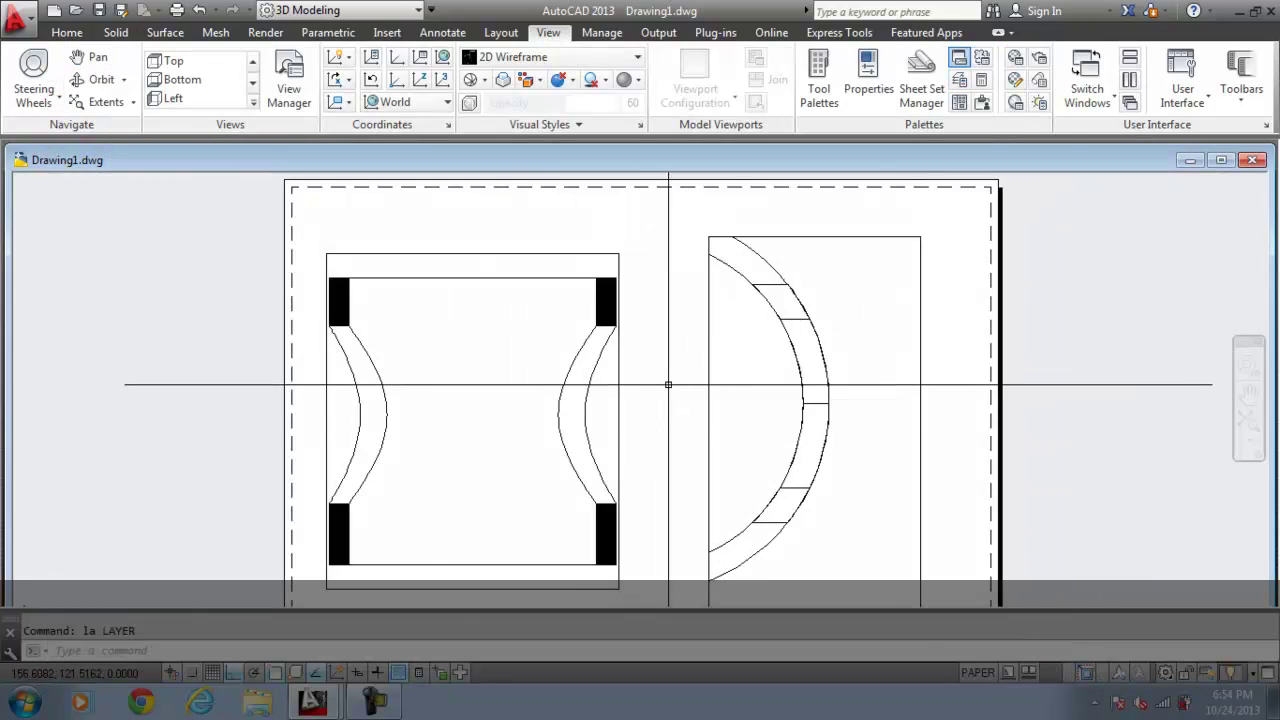
- Activate the top-view viewport in model space, zoom to All and enlarge the ring within it
key(Return)
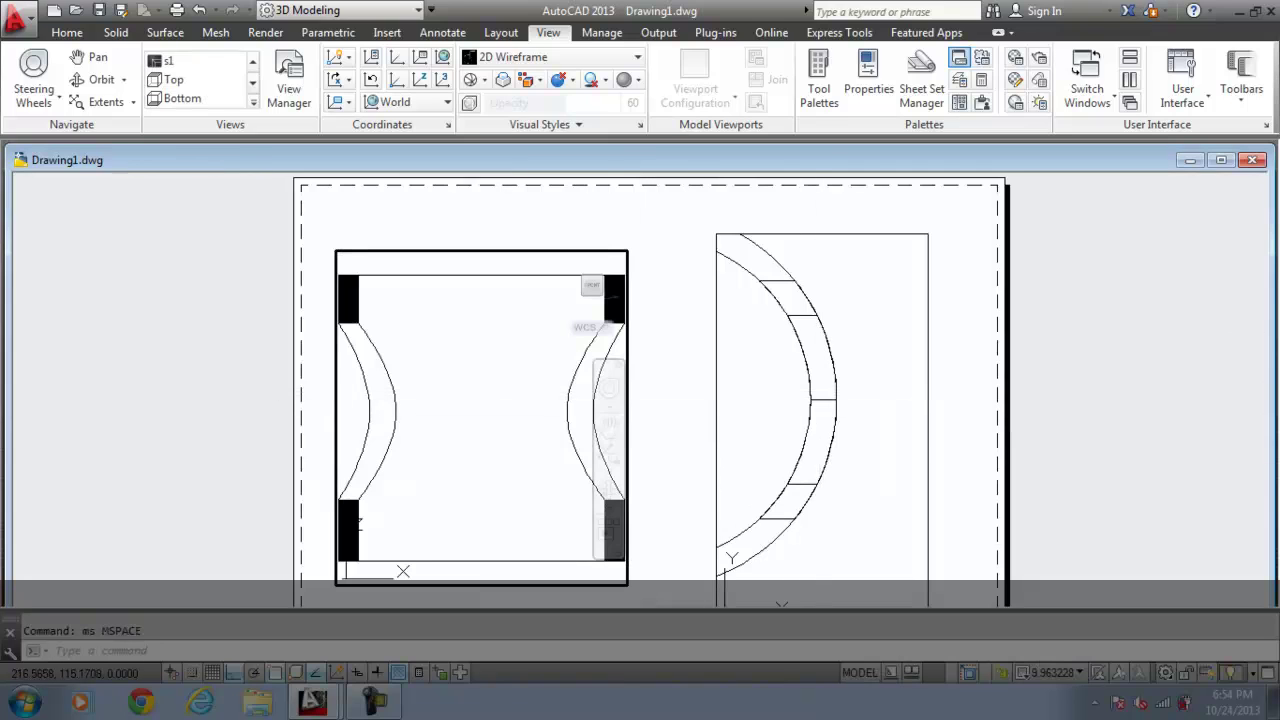
click(869, 379)
text(z)
key(Return)
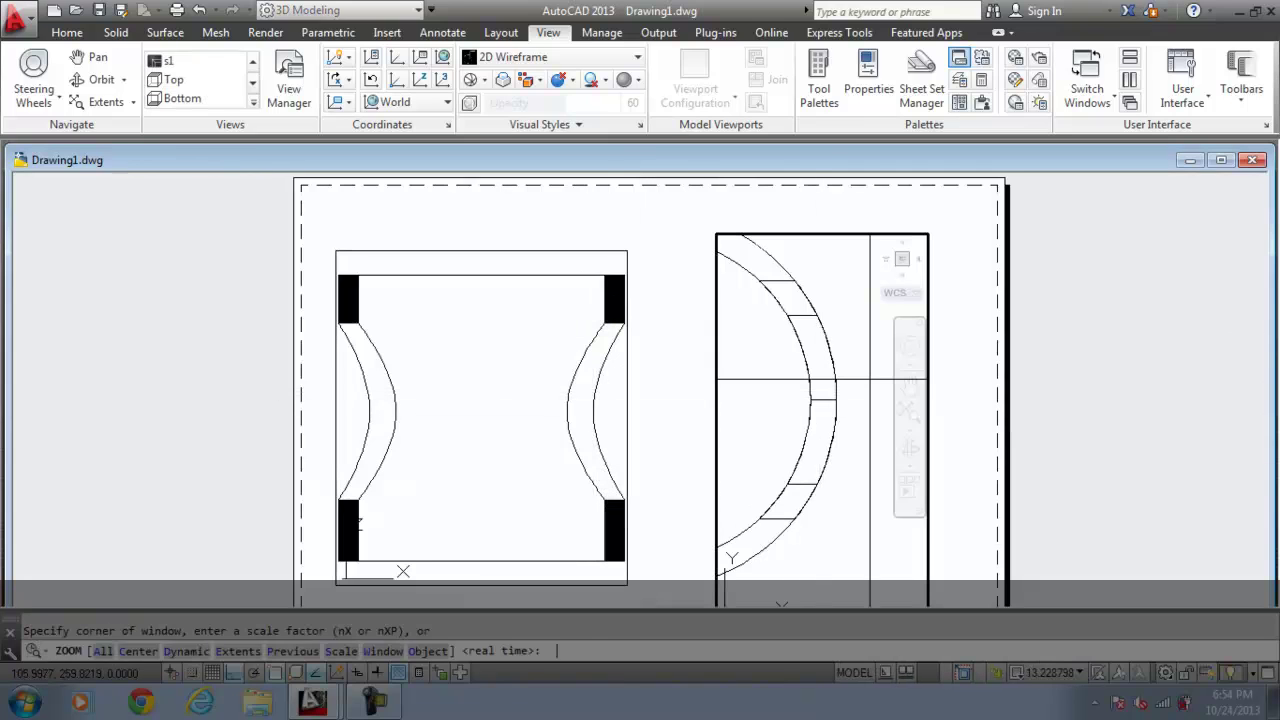
text(a)
key(Return)
scroll(822, 360, up, 8)
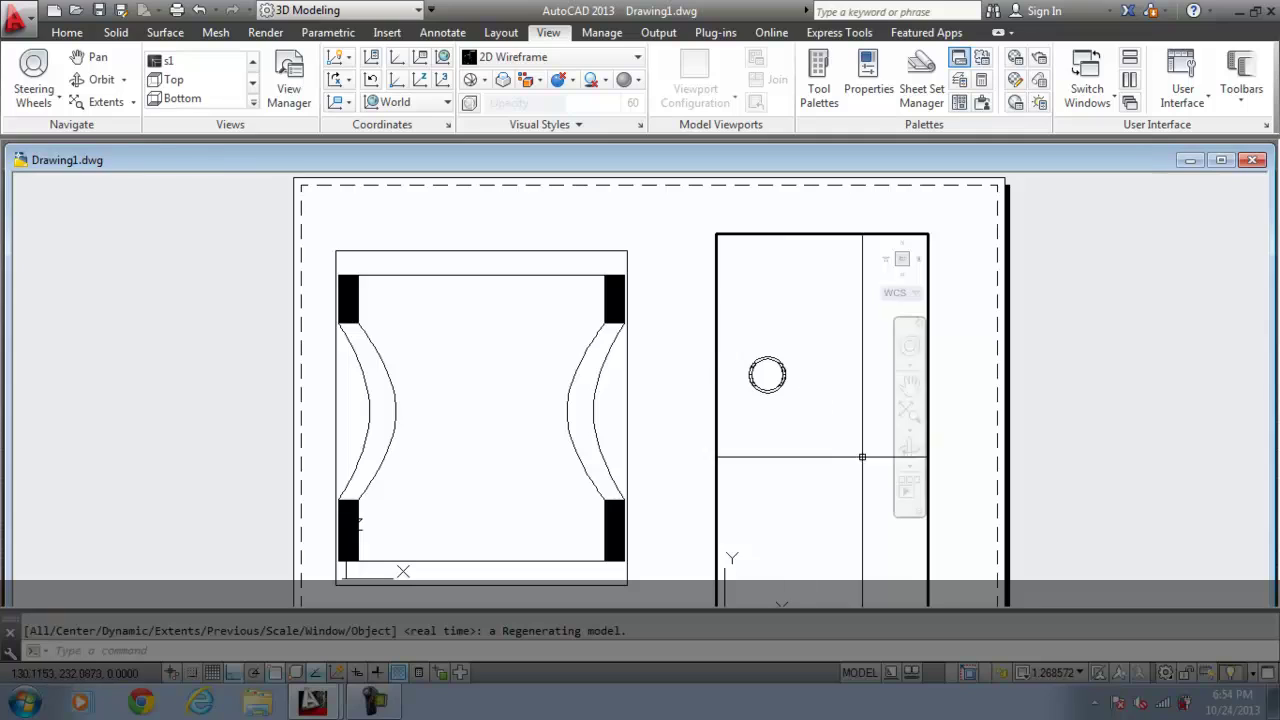
- Enlarge the ring within the top-view viewport, regenerate the display, and return to paper space
scroll(823, 360, up, 1)
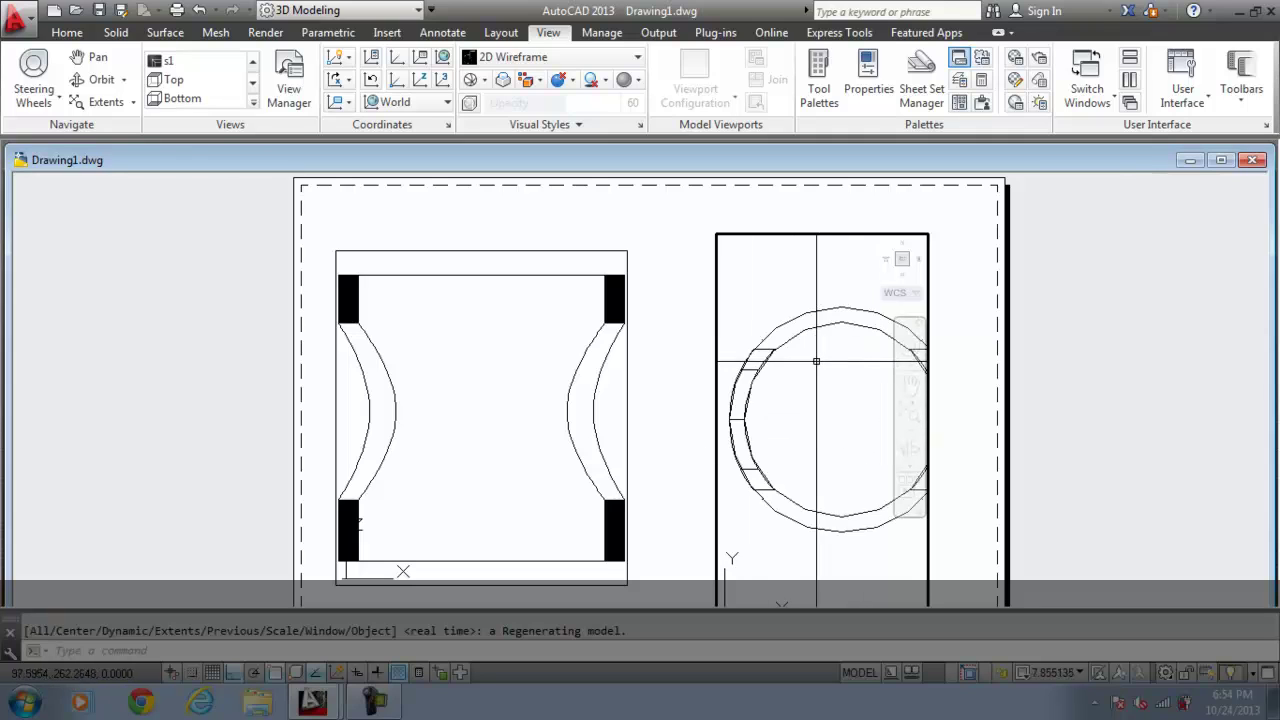
scroll(816, 362, down, 1)
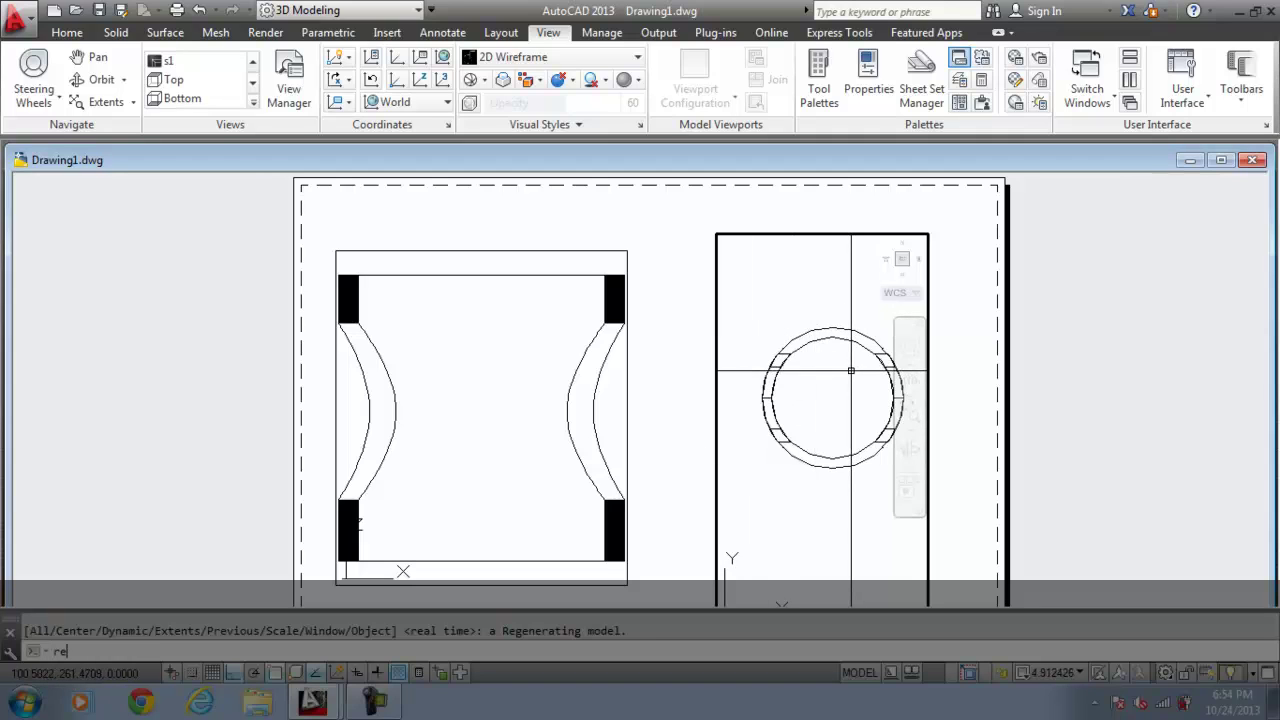
text(gen)
key(Return)
click(479, 394)
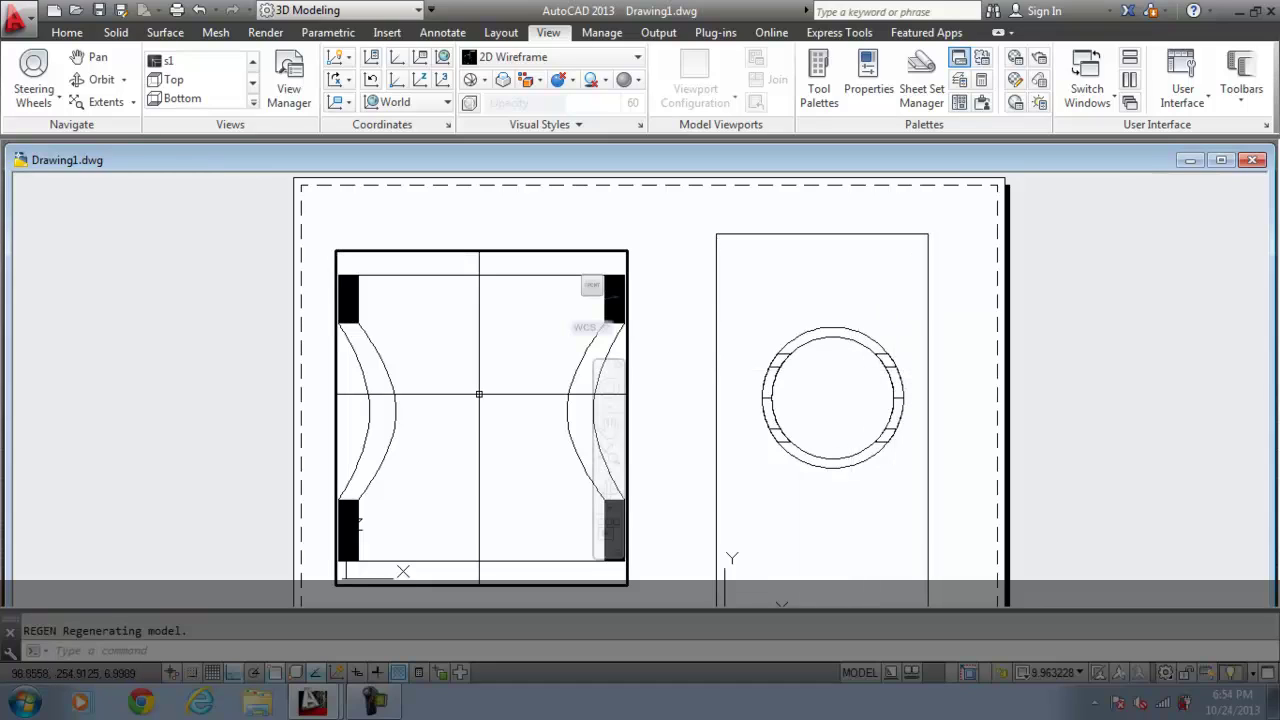
text(ps)
key(Return)
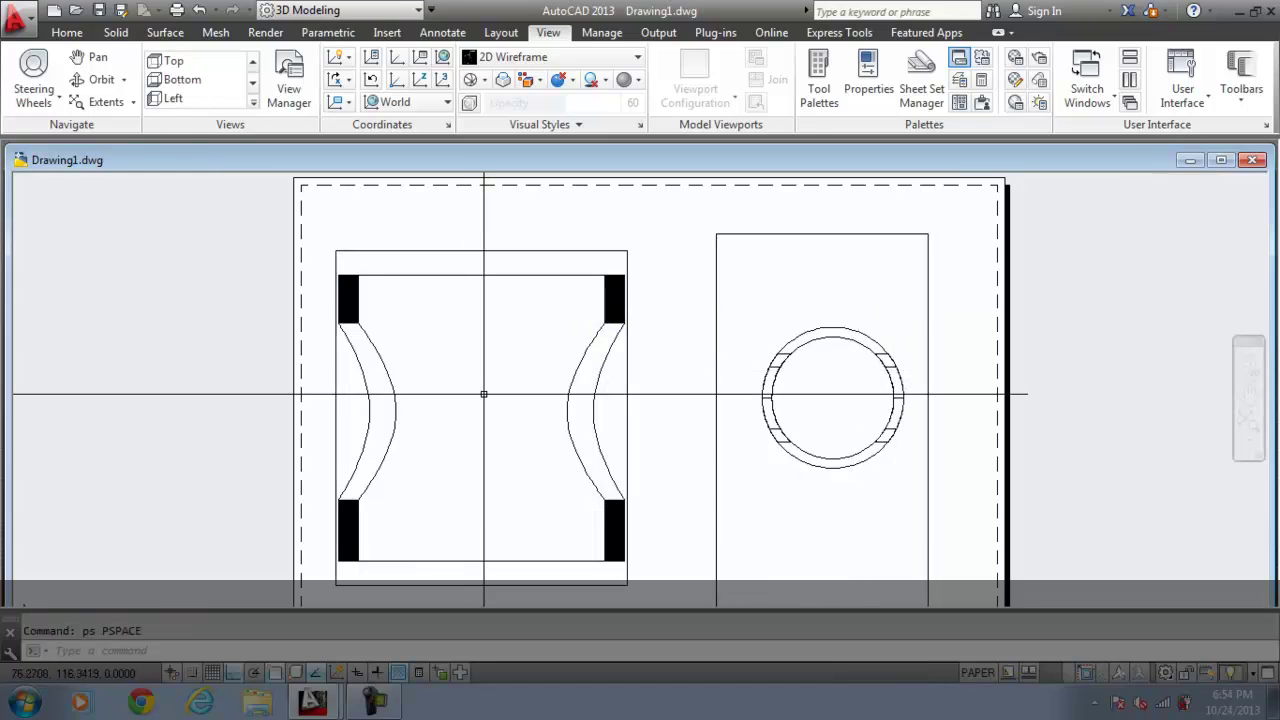
- Add a linear dimension of the section's overall outer width, placed above the section viewport
text(dimlin)
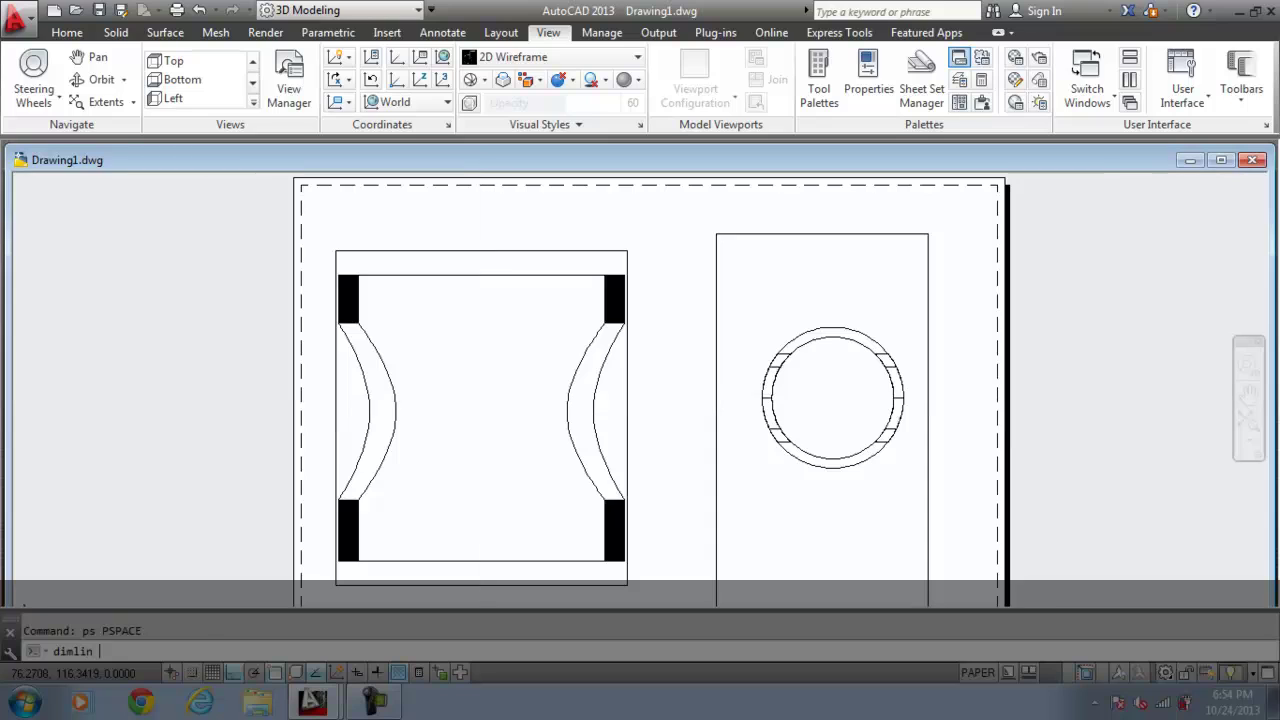
key(Return)
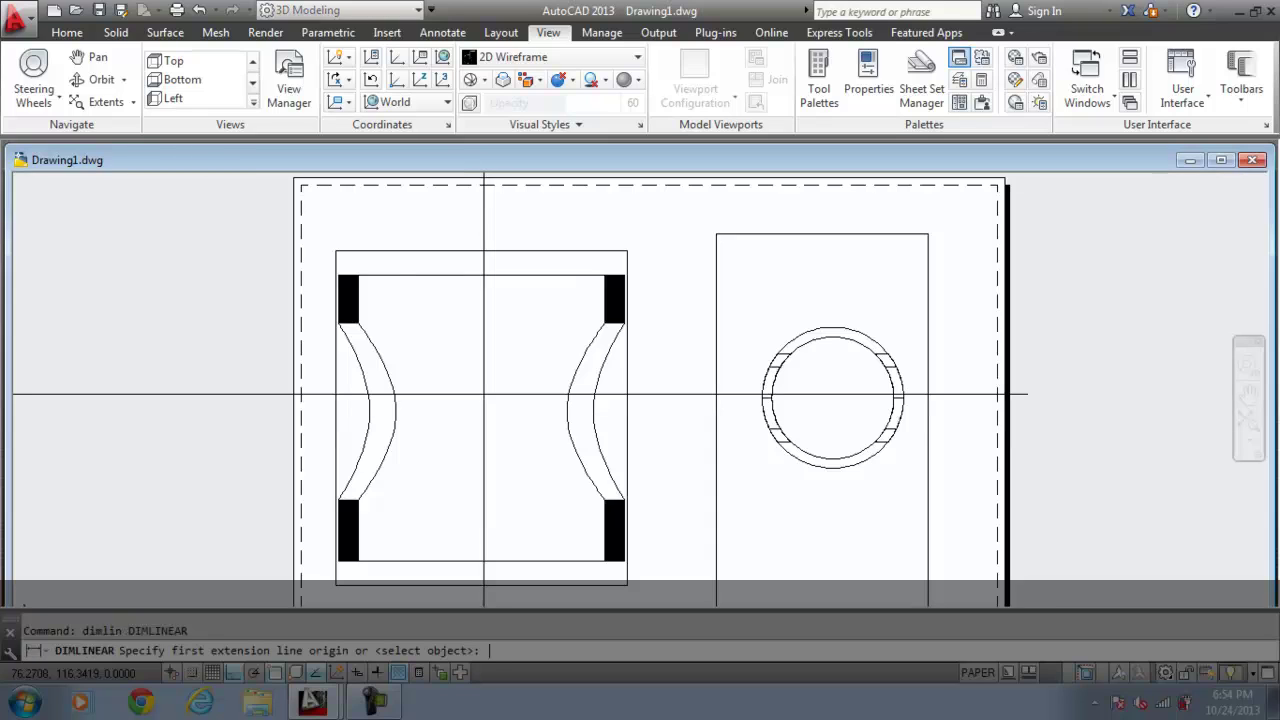
click(338, 274)
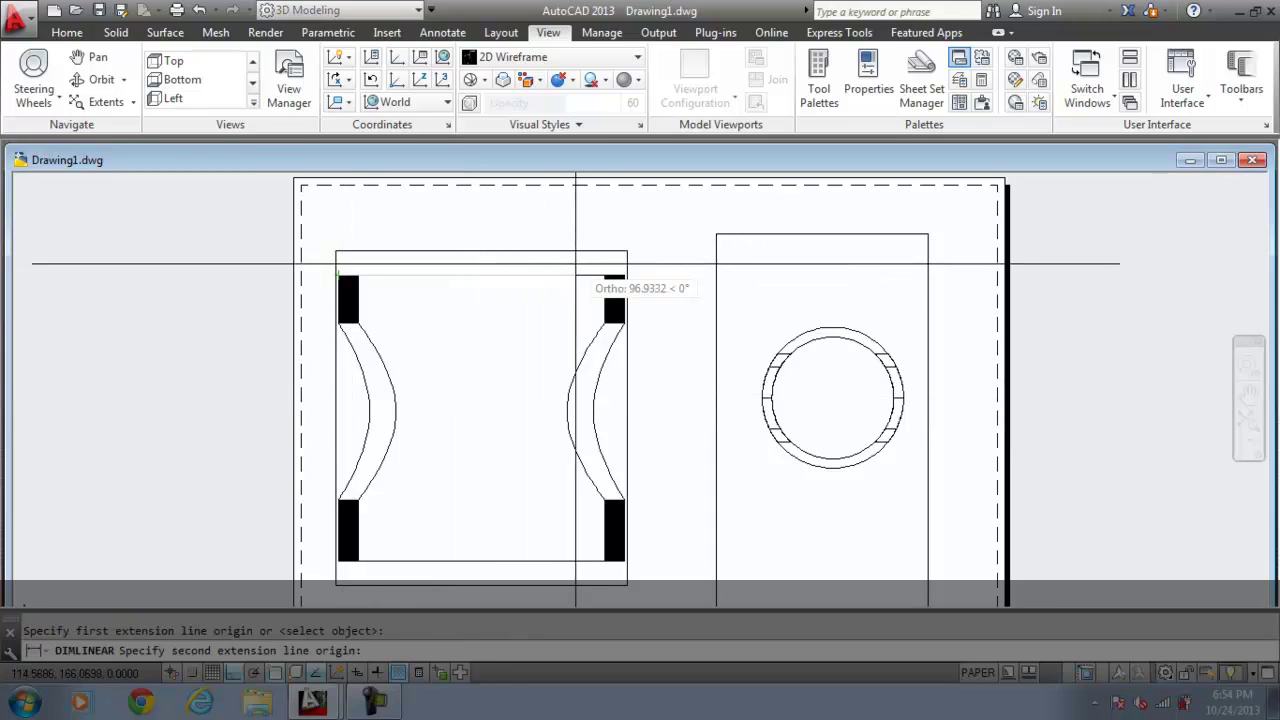
click(627, 250)
click(530, 226)
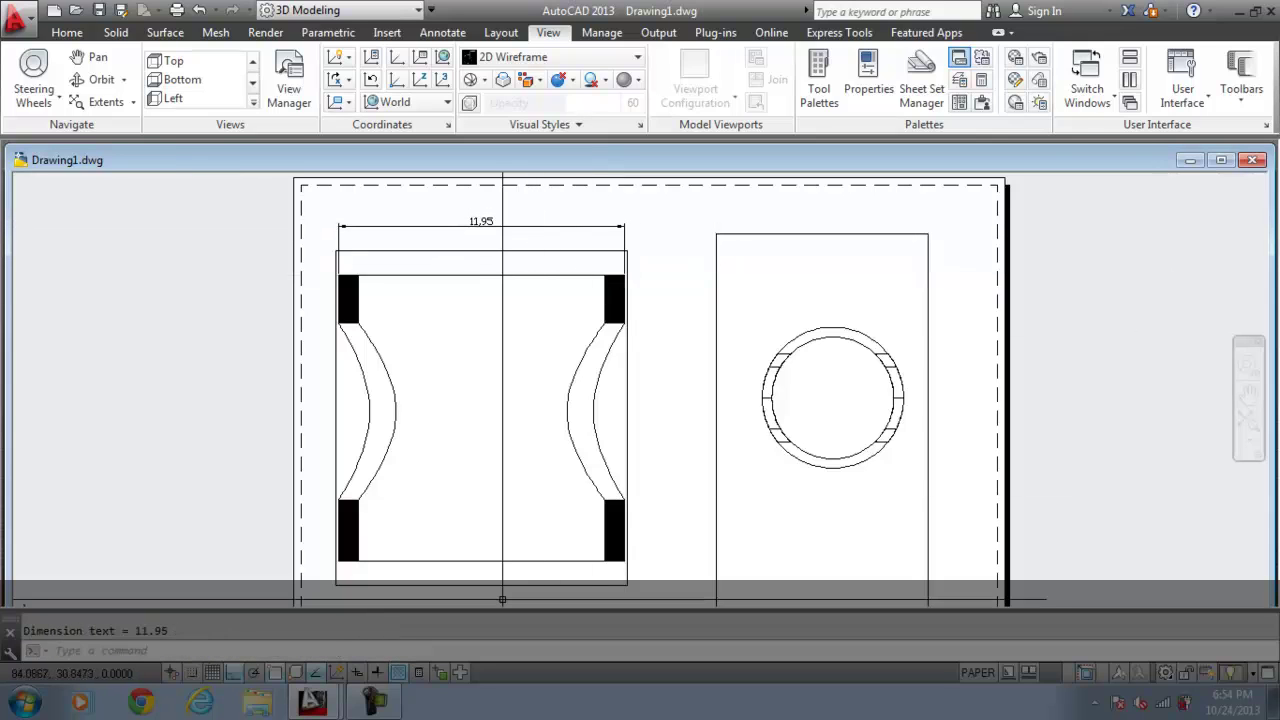
- Add a linear dimension between the inner faces of the section's walls, placed just above its lower edge
key(Return)
click(358, 562)
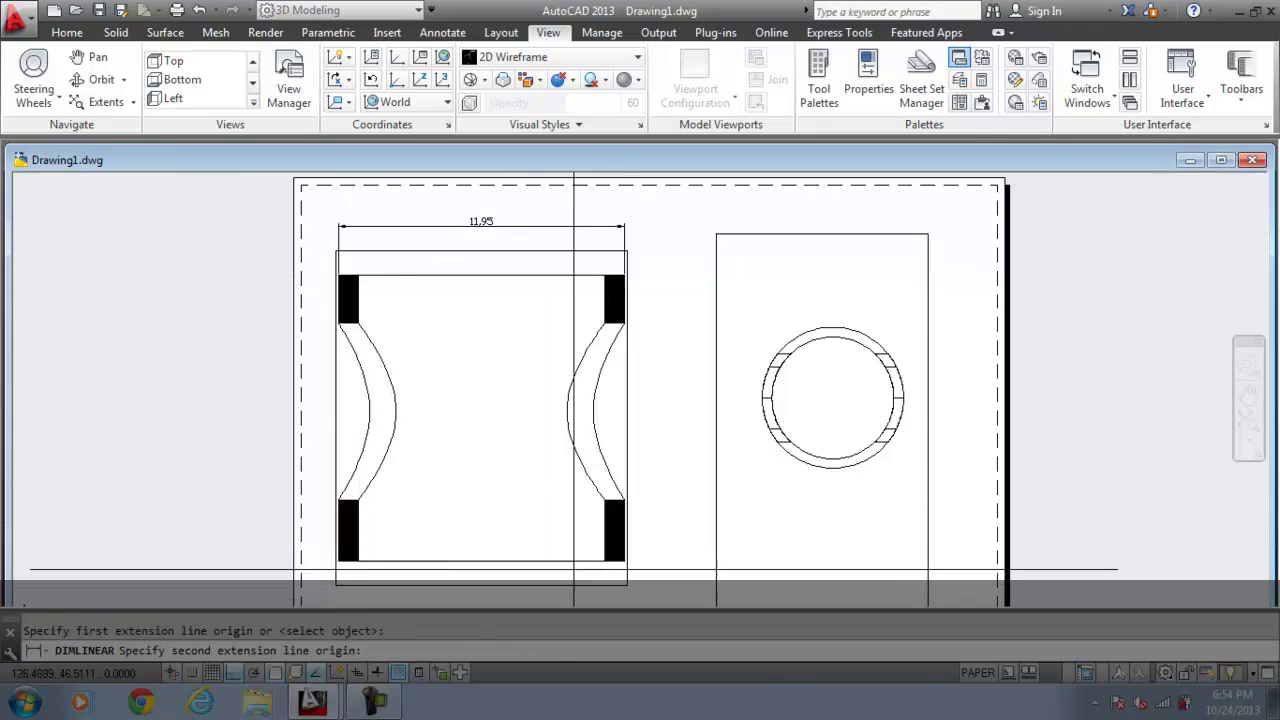
click(625, 561)
click(497, 516)
scroll(531, 284, down, 2)
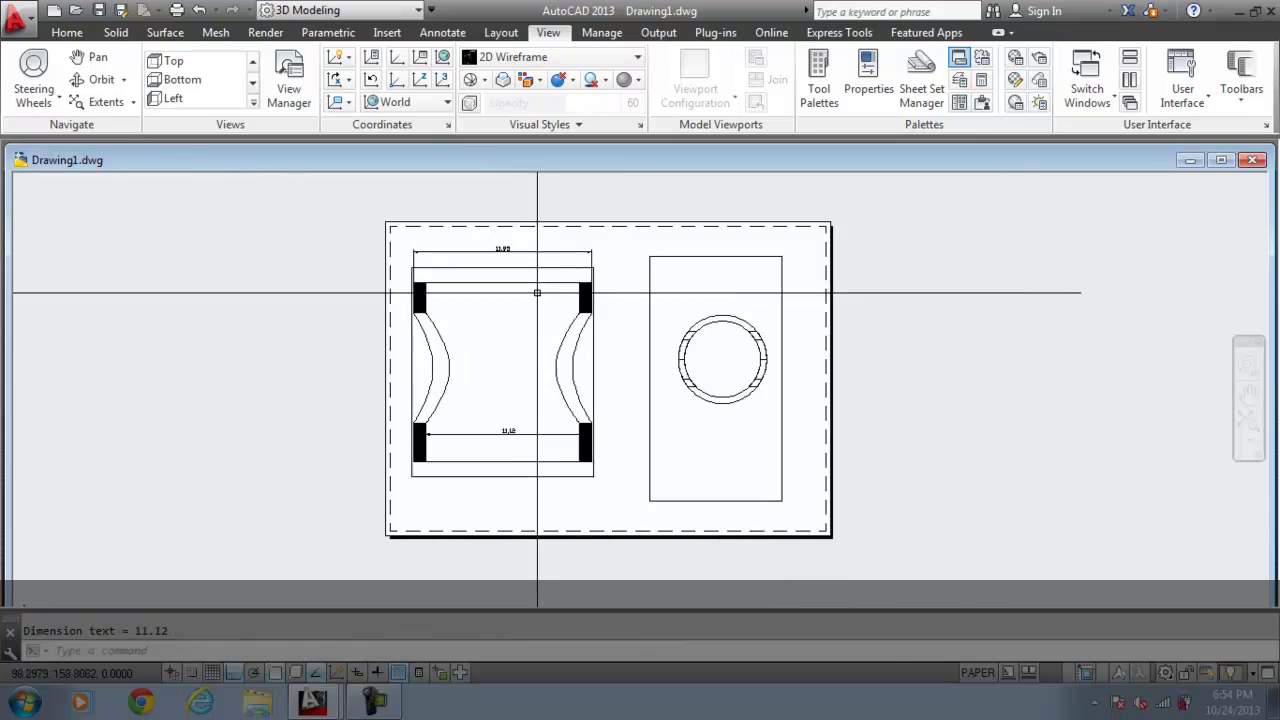
- Switch to model space and make the top-view viewport with the ring current
scroll(617, 331, up, 2)
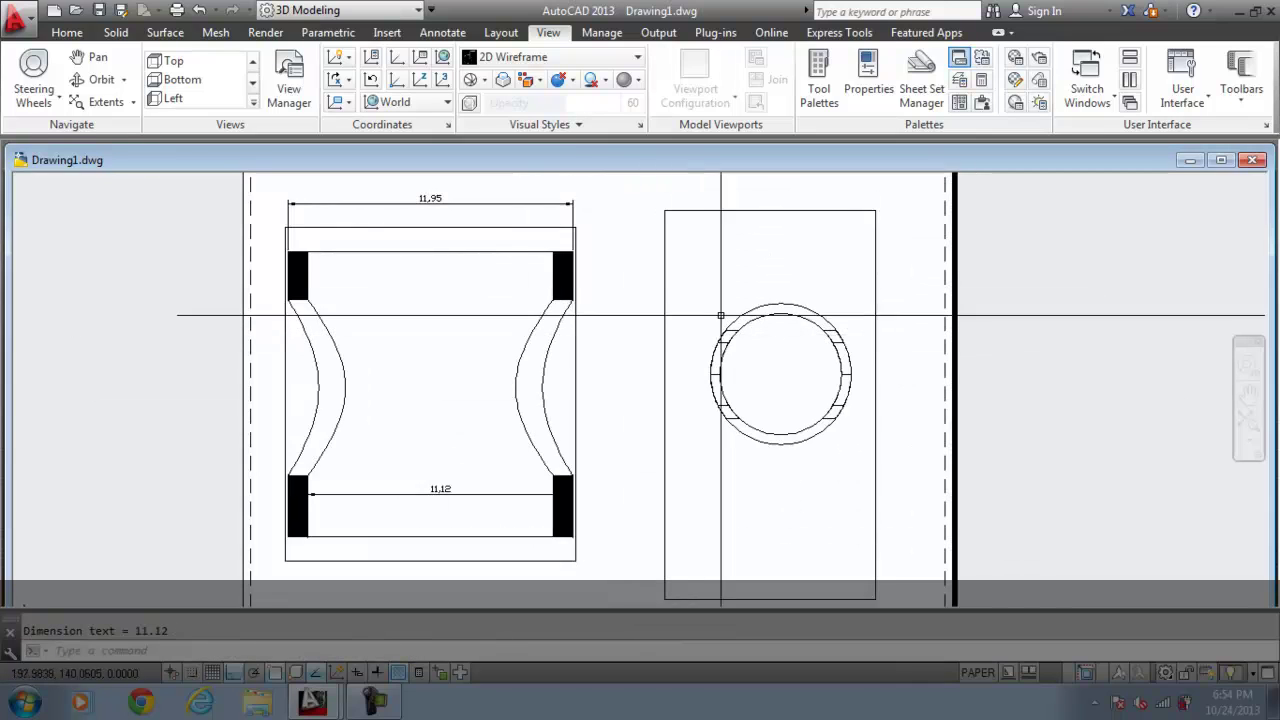
scroll(728, 298, down, 2)
scroll(742, 297, up, 2)
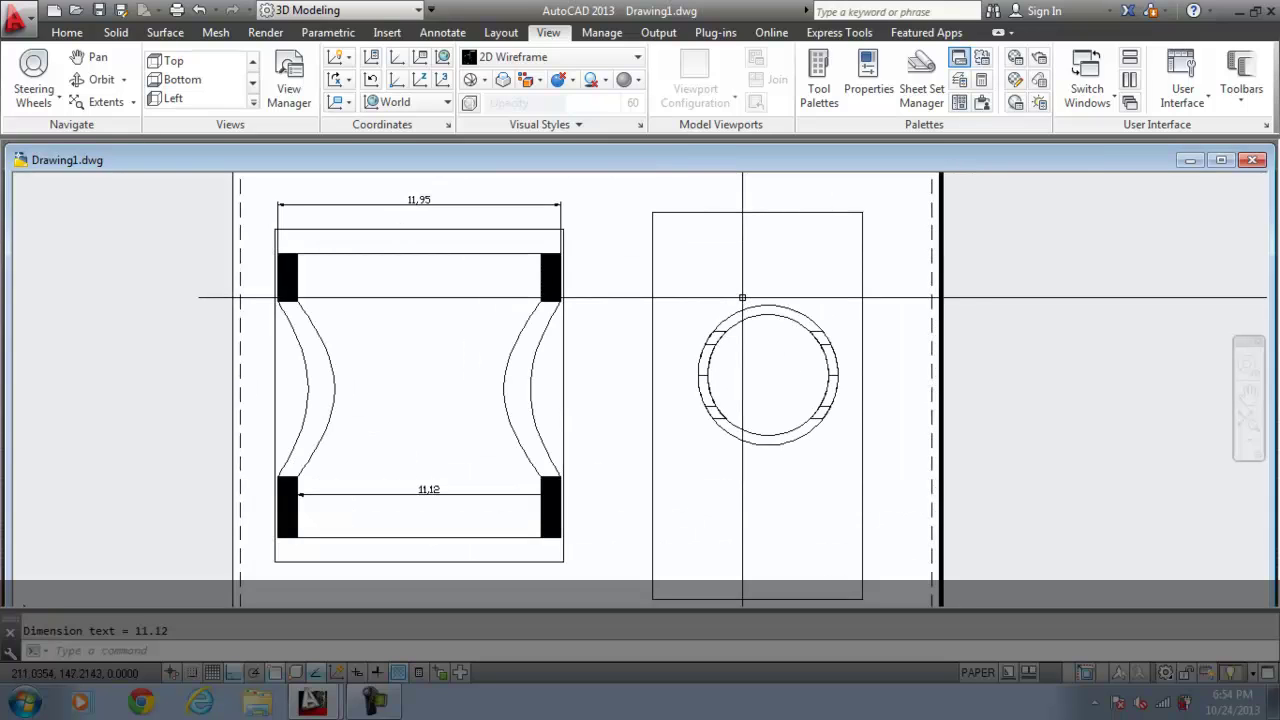
scroll(745, 296, down, 2)
scroll(775, 330, up, 2)
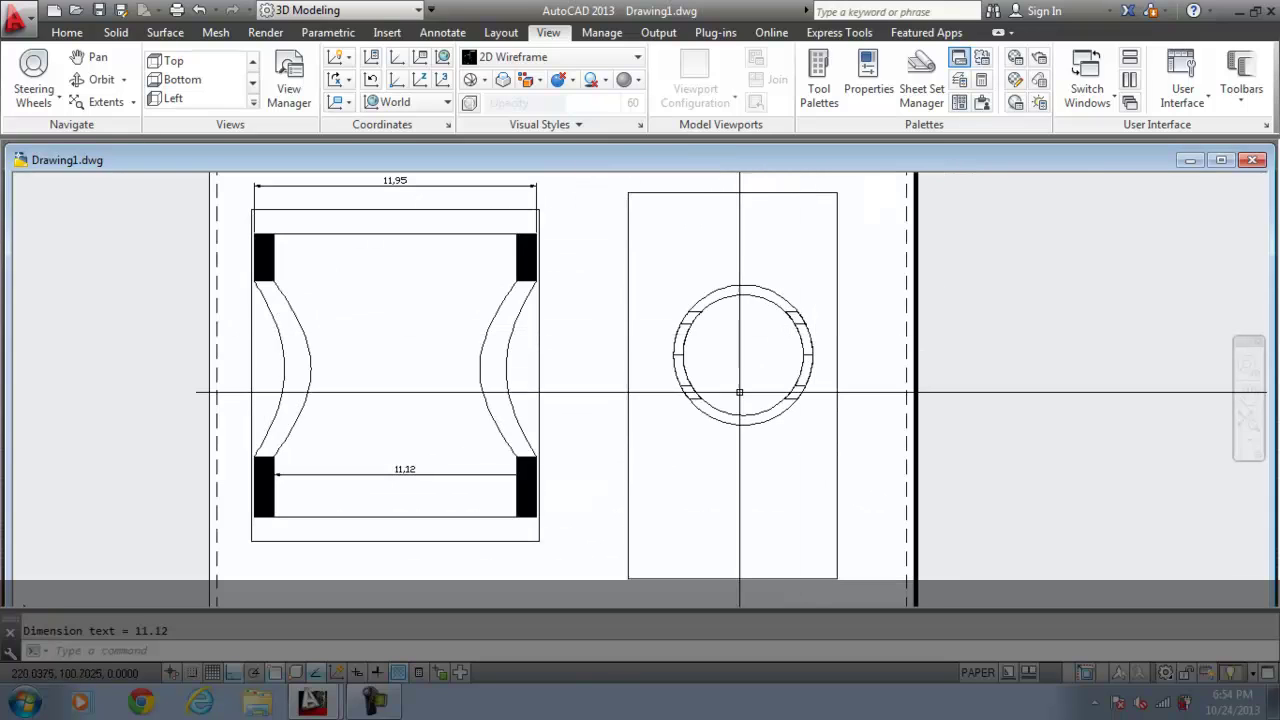
text(ms)
key(Return)
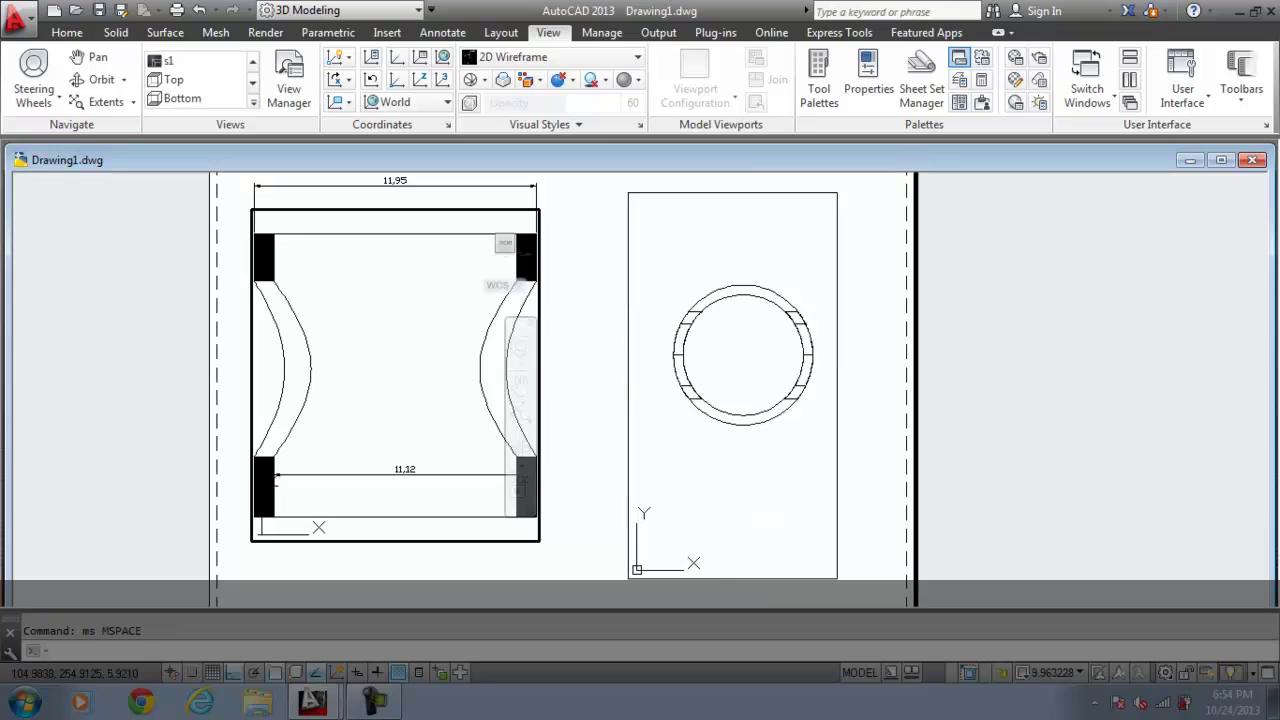
click(730, 371)
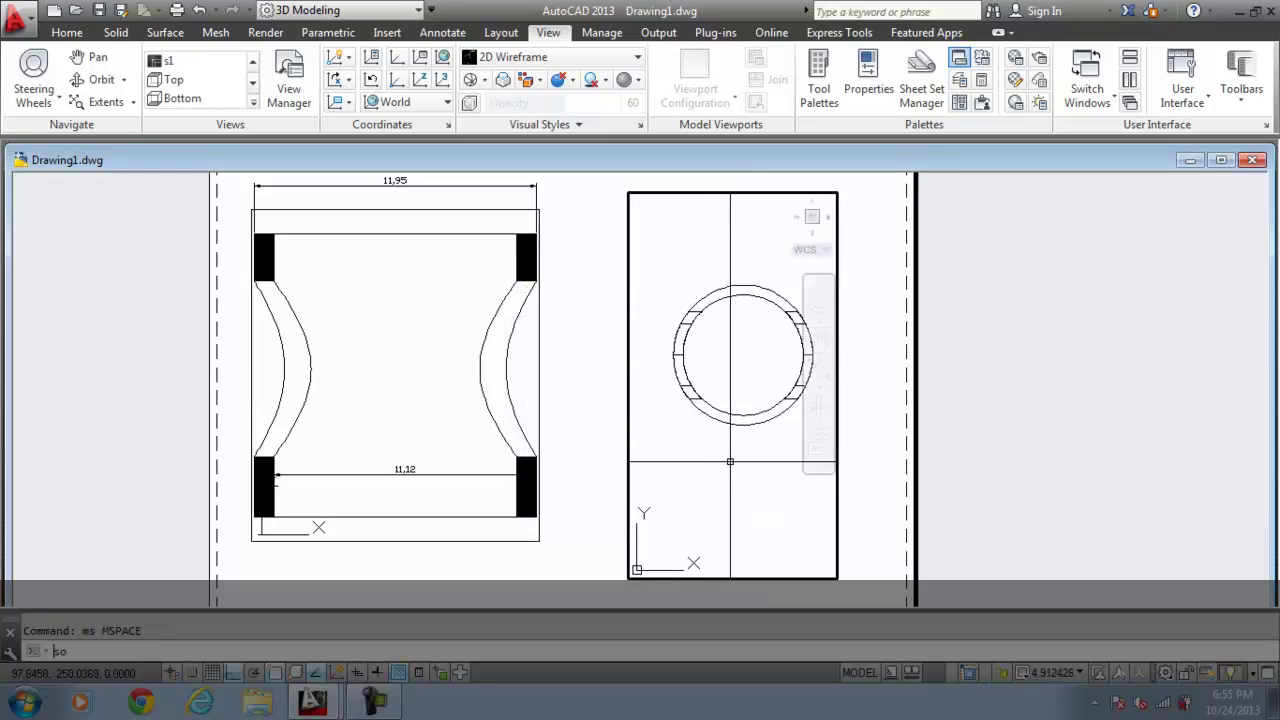
- Use SOLVIEW Ortho to project a front view from the top-view viewport's lower edge, centring it directly below the ring
text(solview)
key(Return)
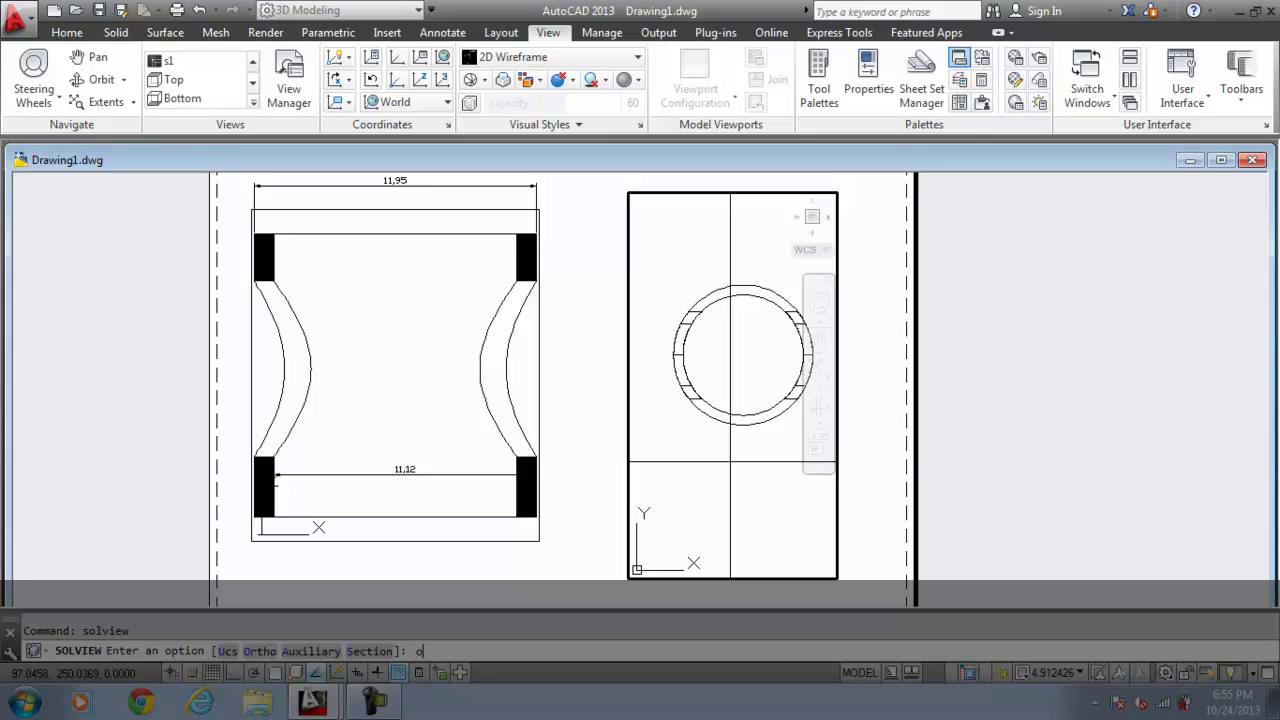
text(o)
key(Return)
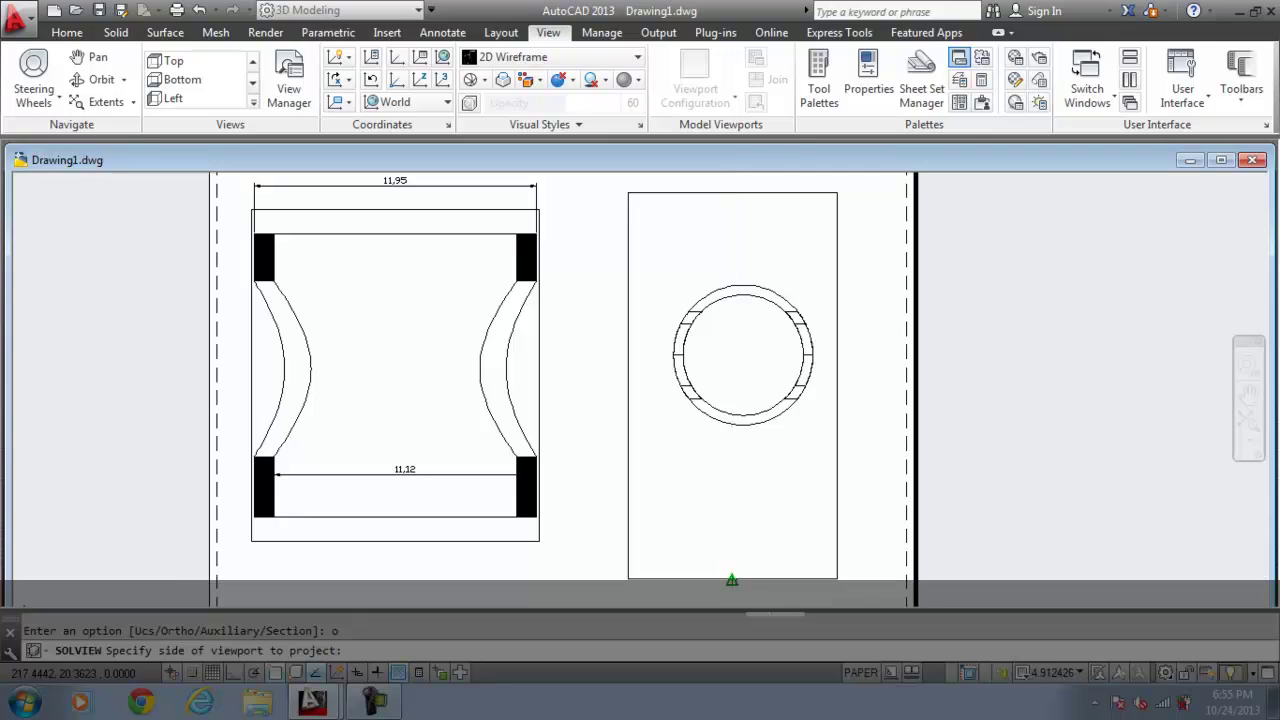
click(732, 580)
click(729, 566)
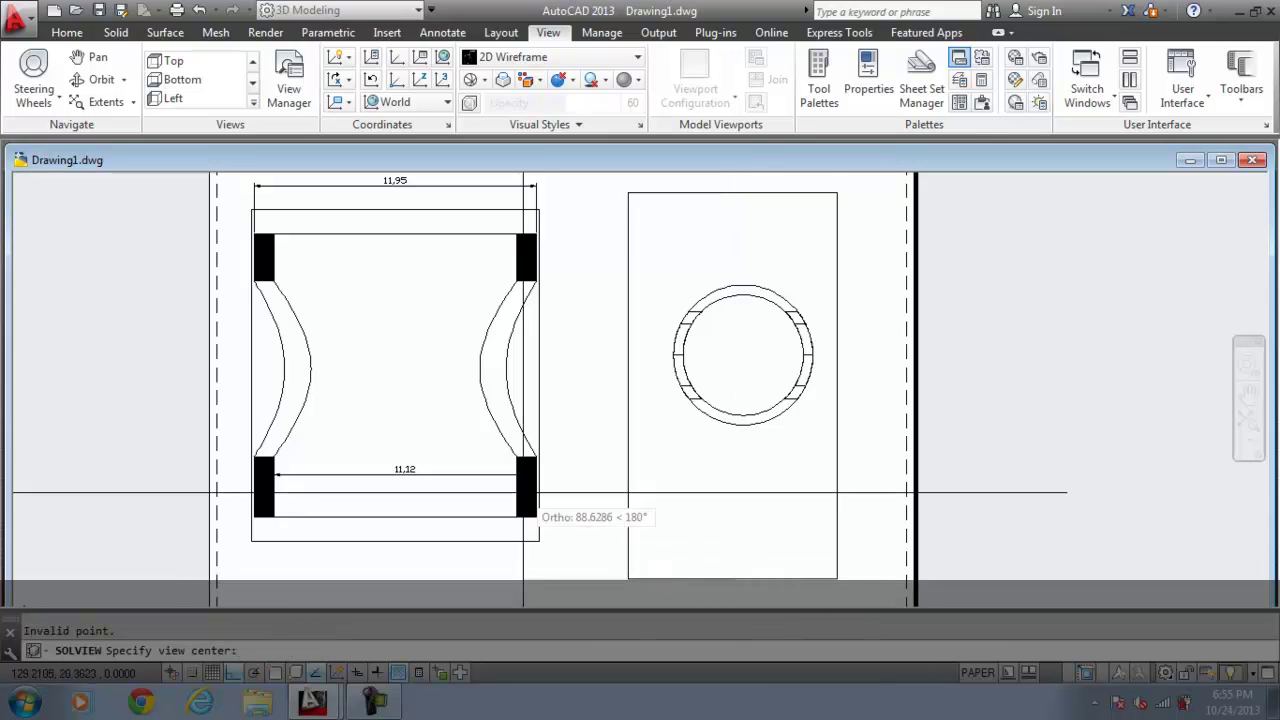
click(700, 506)
click(743, 500)
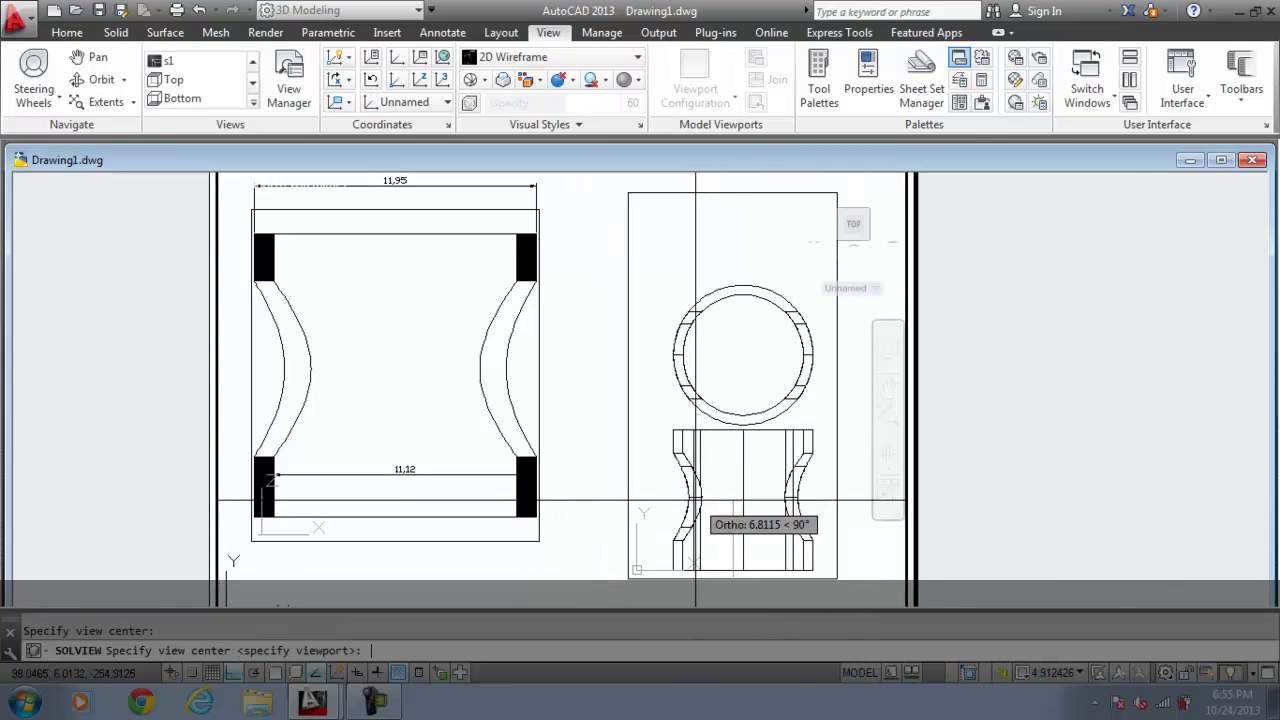
- Frame the projected front view with a rectangular viewport, name the view f1, and end SOLVIEW
key(Return)
click(602, 418)
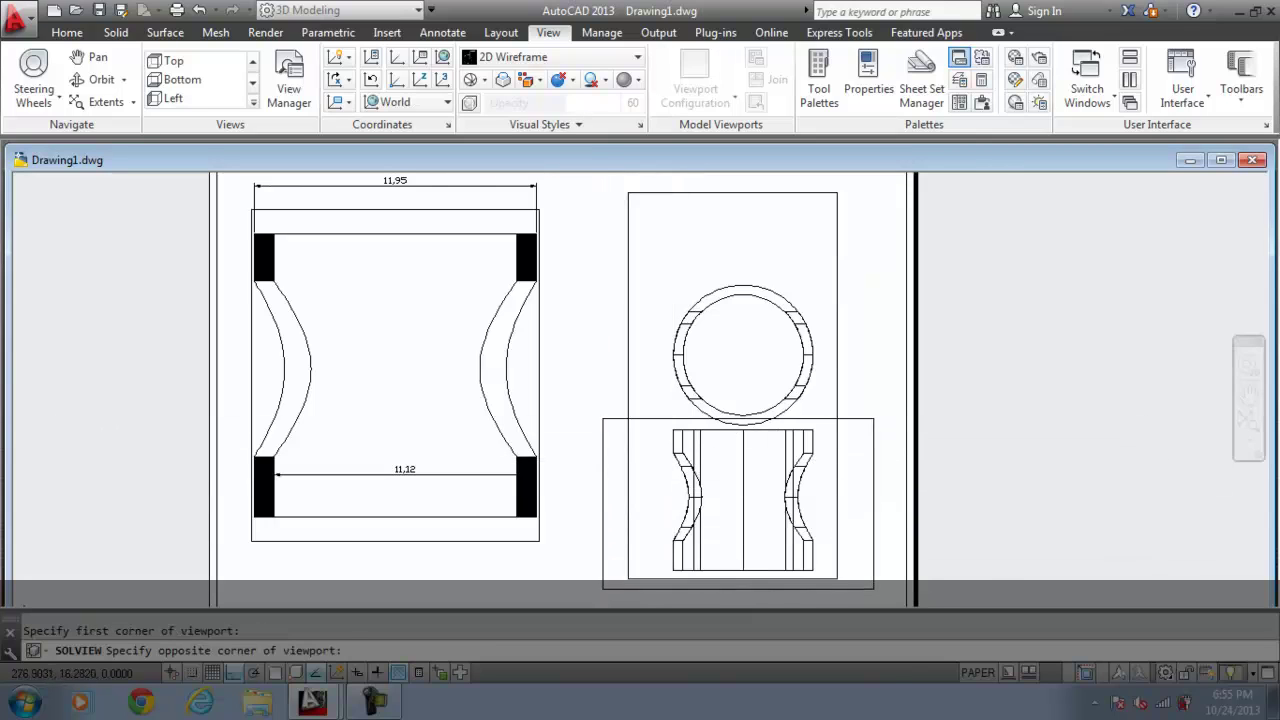
click(878, 588)
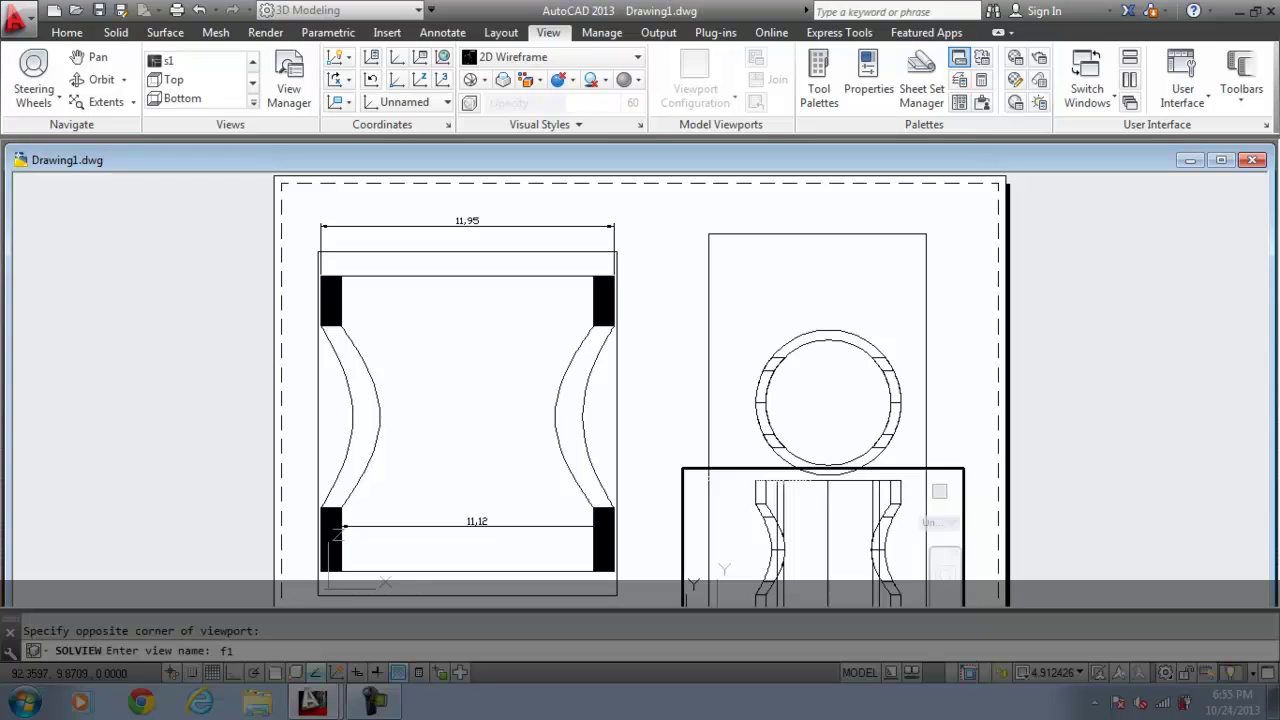
text(f1)
key(Return)
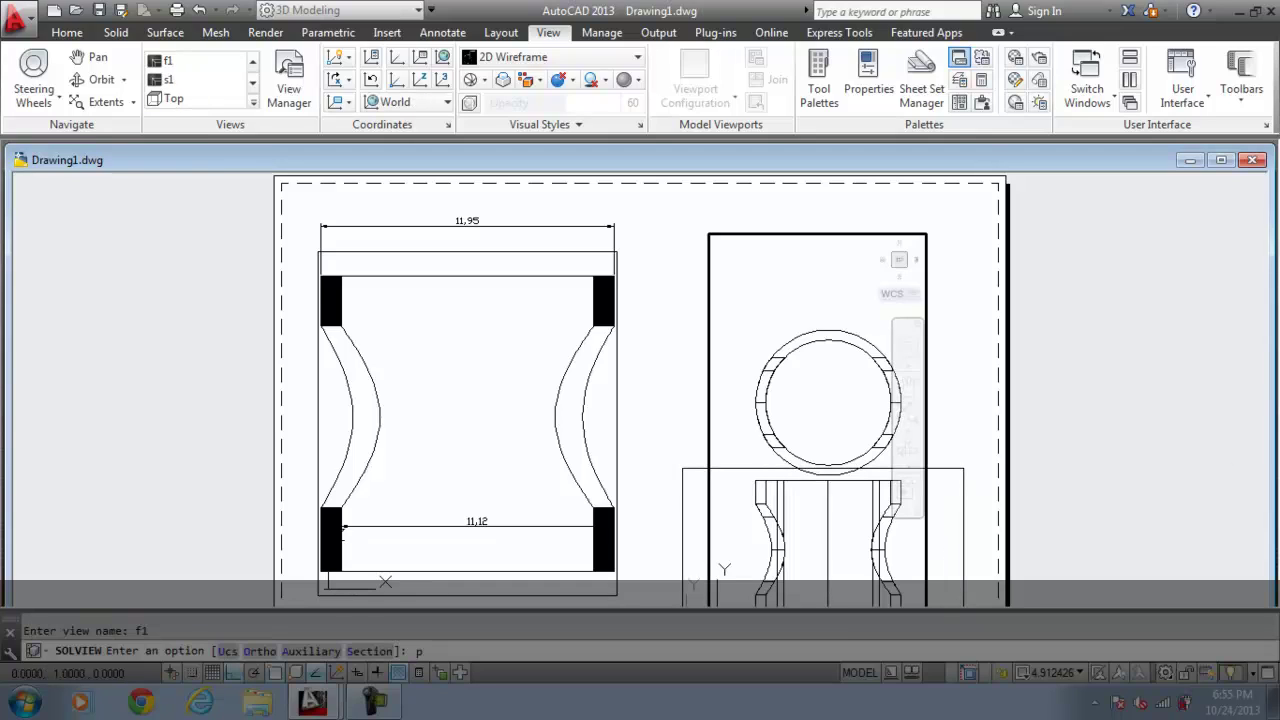
key(Return)
- Return to paper space and shorten the top-view viewport so its lower edge sits above the front-view viewport
text(ps)
key(Return)
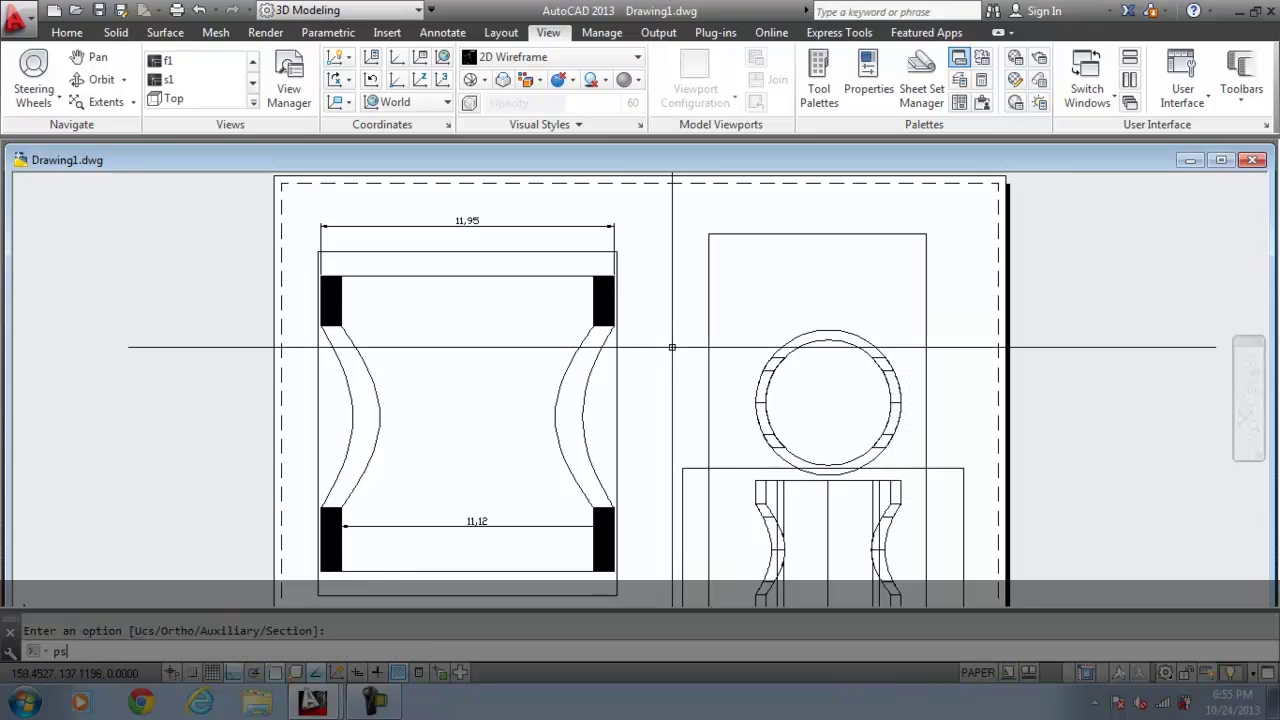
scroll(690, 330, down, 2)
click(862, 315)
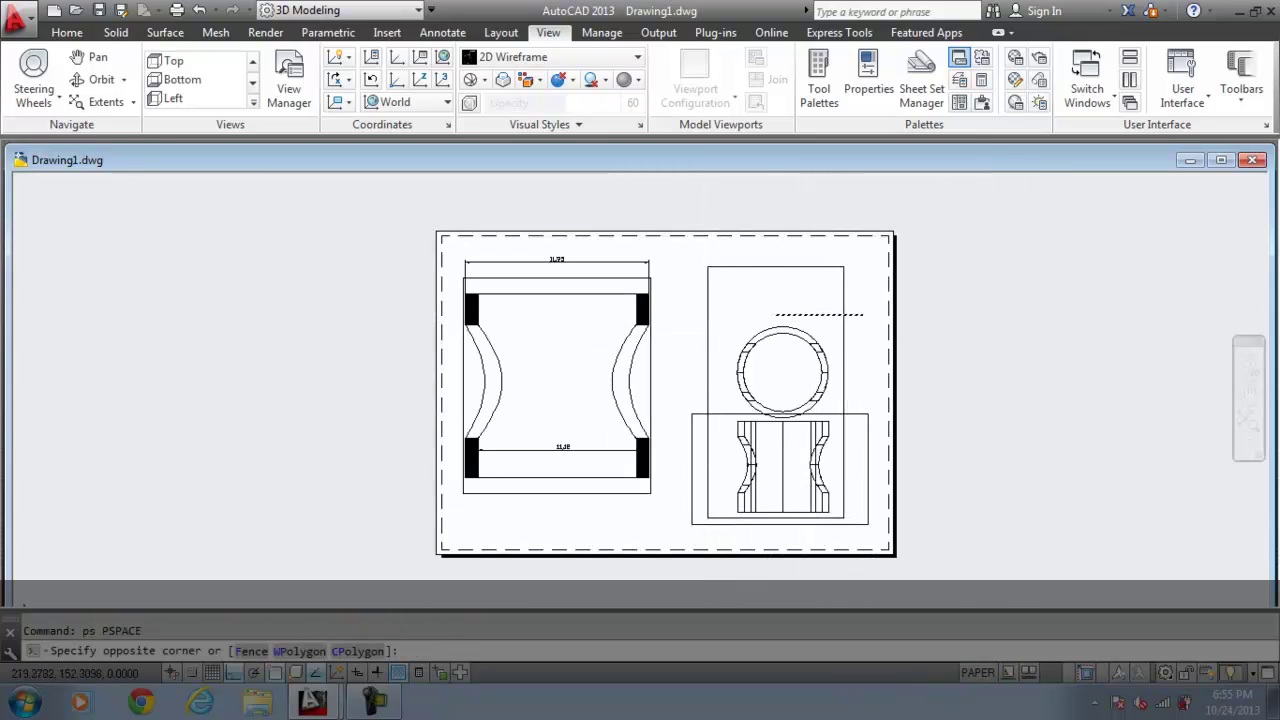
click(775, 315)
click(844, 518)
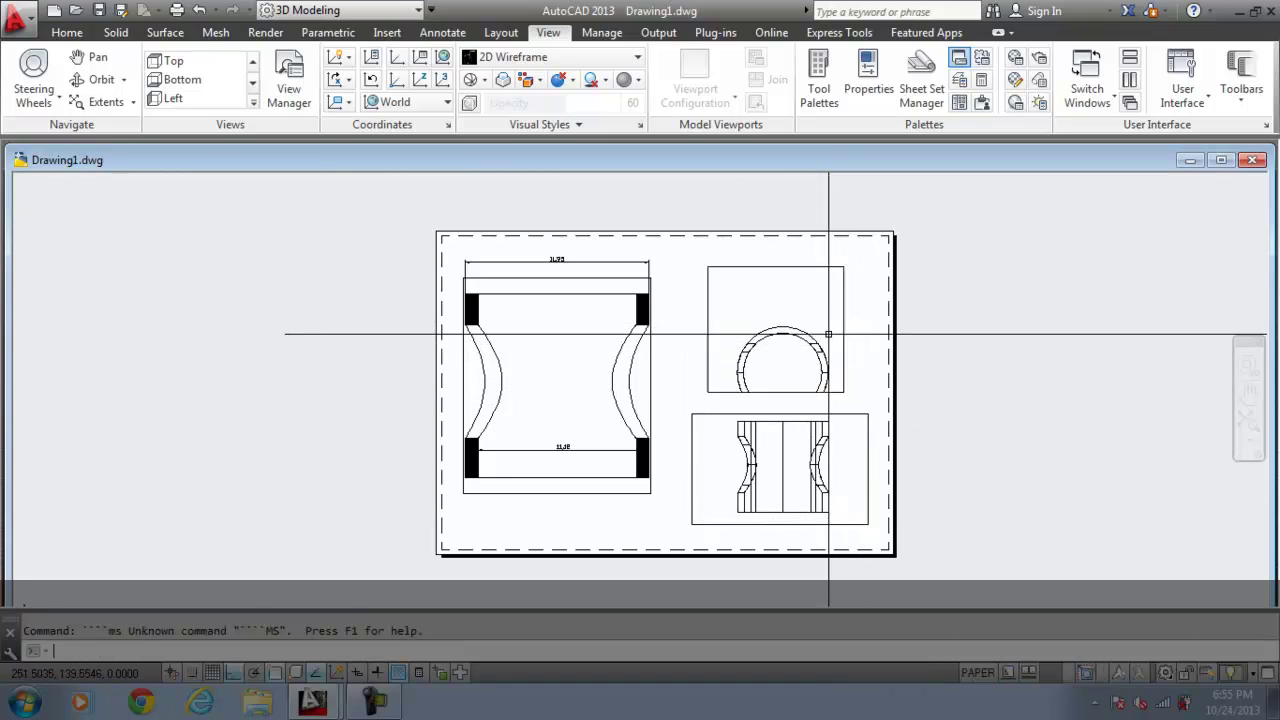
- Enter model space in the shortened top-view viewport, zoom to All, and enlarge the ring within it
key(Escape)
text(ms z a)
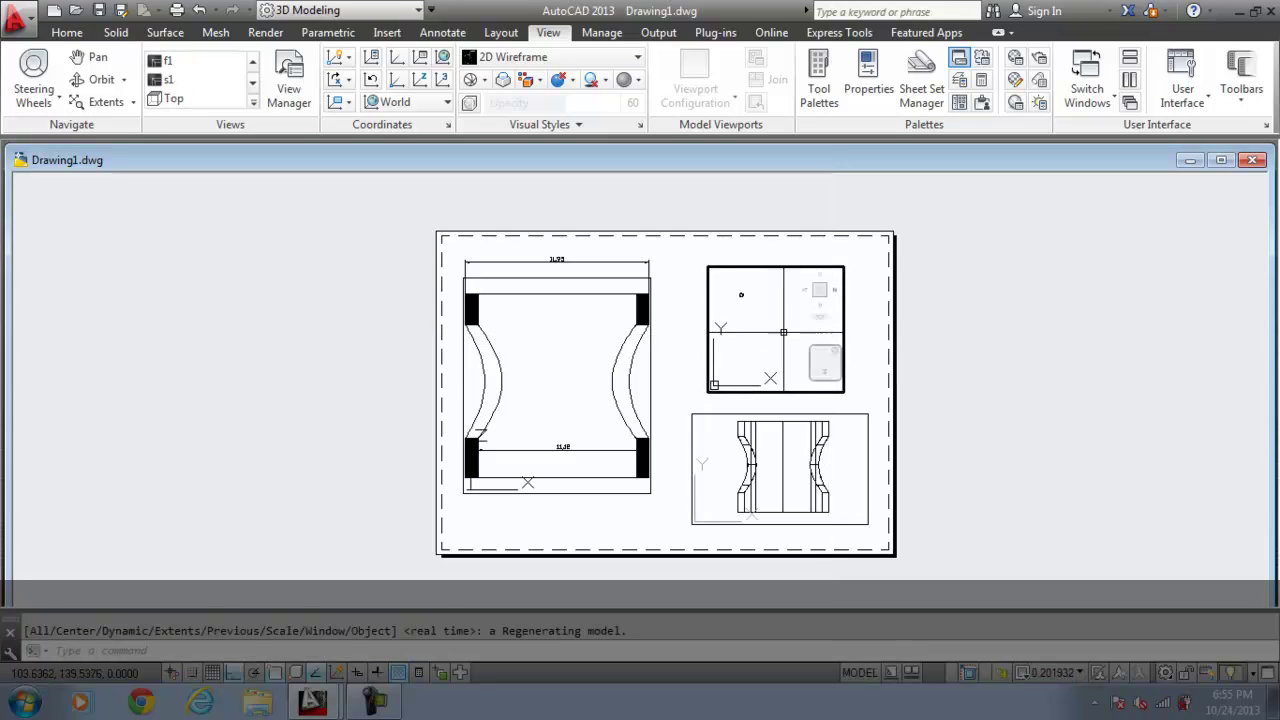
scroll(755, 300, up, 8)
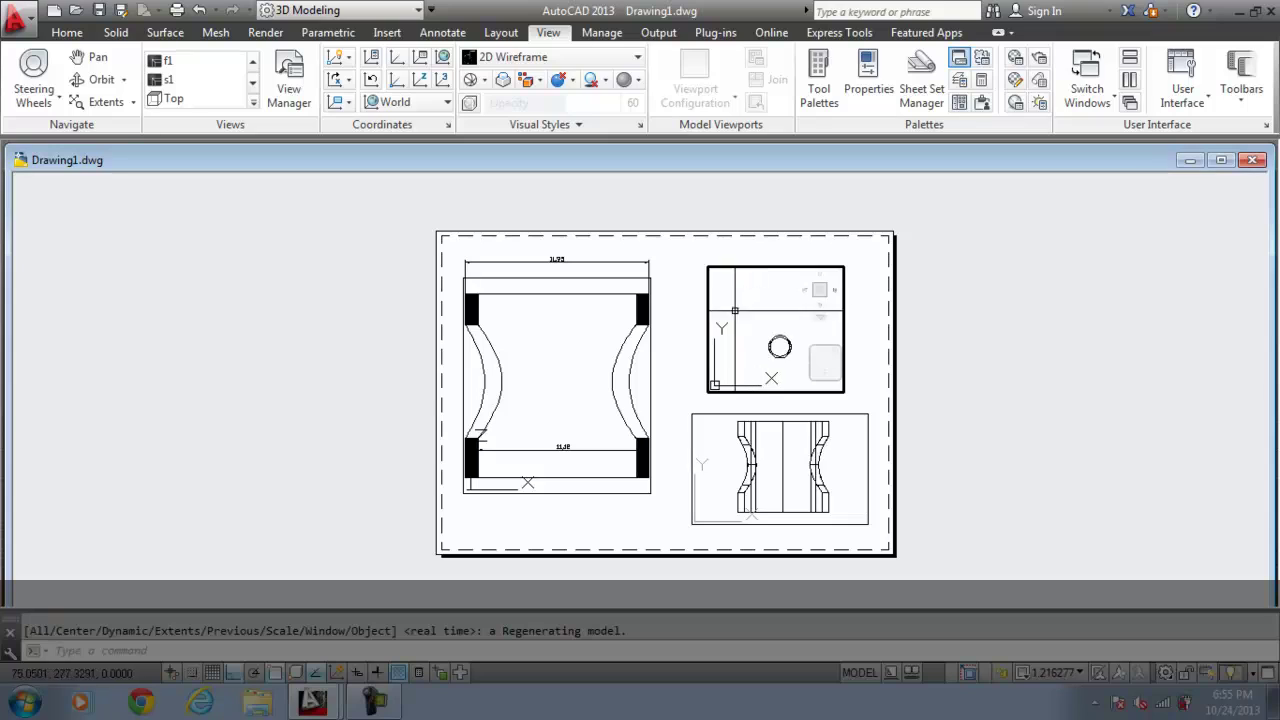
- Run SOLDRAW on the front-view viewport f1 to generate its 2D outlines, and return to paper space
click(848, 483)
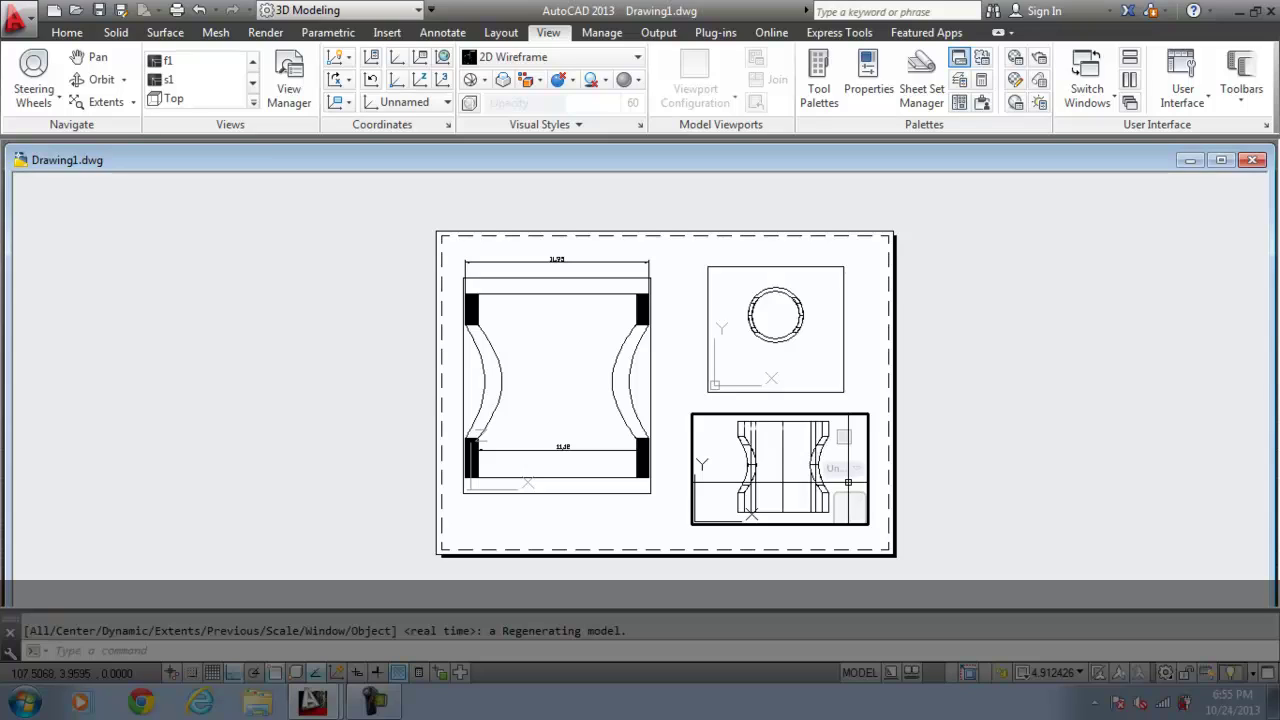
text(soldraw)
key(Return)
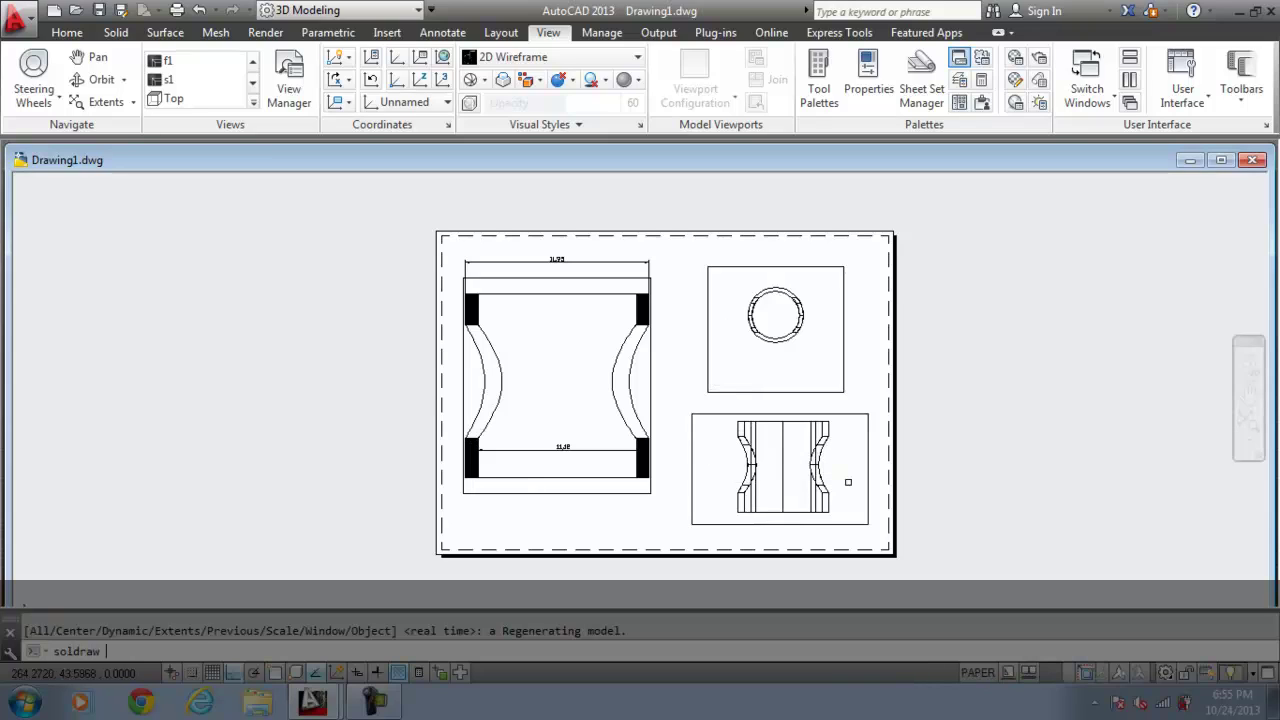
click(790, 413)
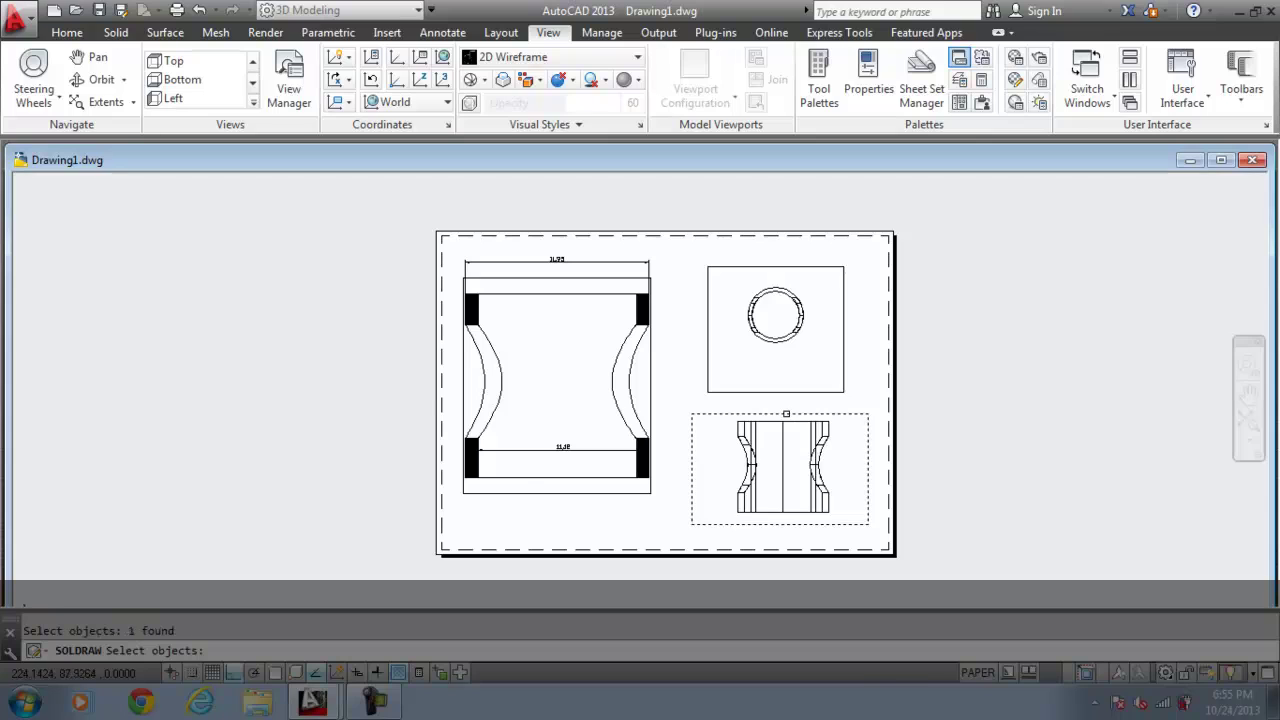
key(Return)
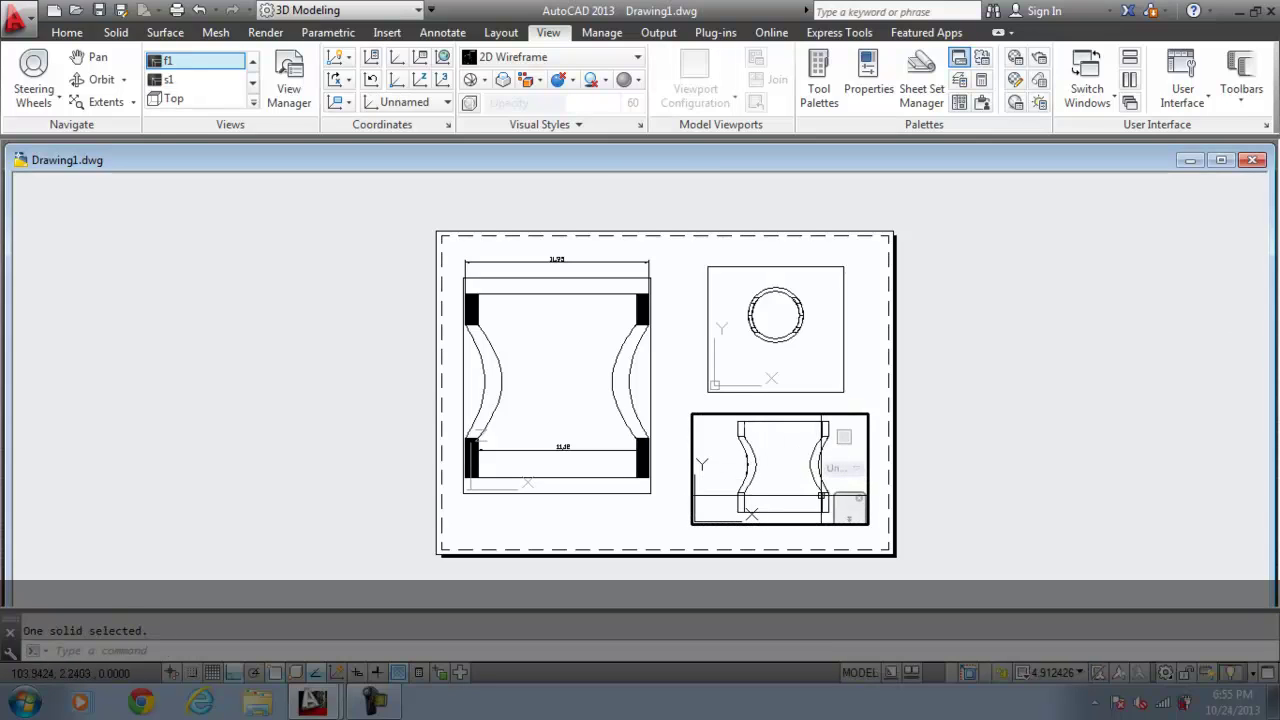
text(ps)
key(Return)
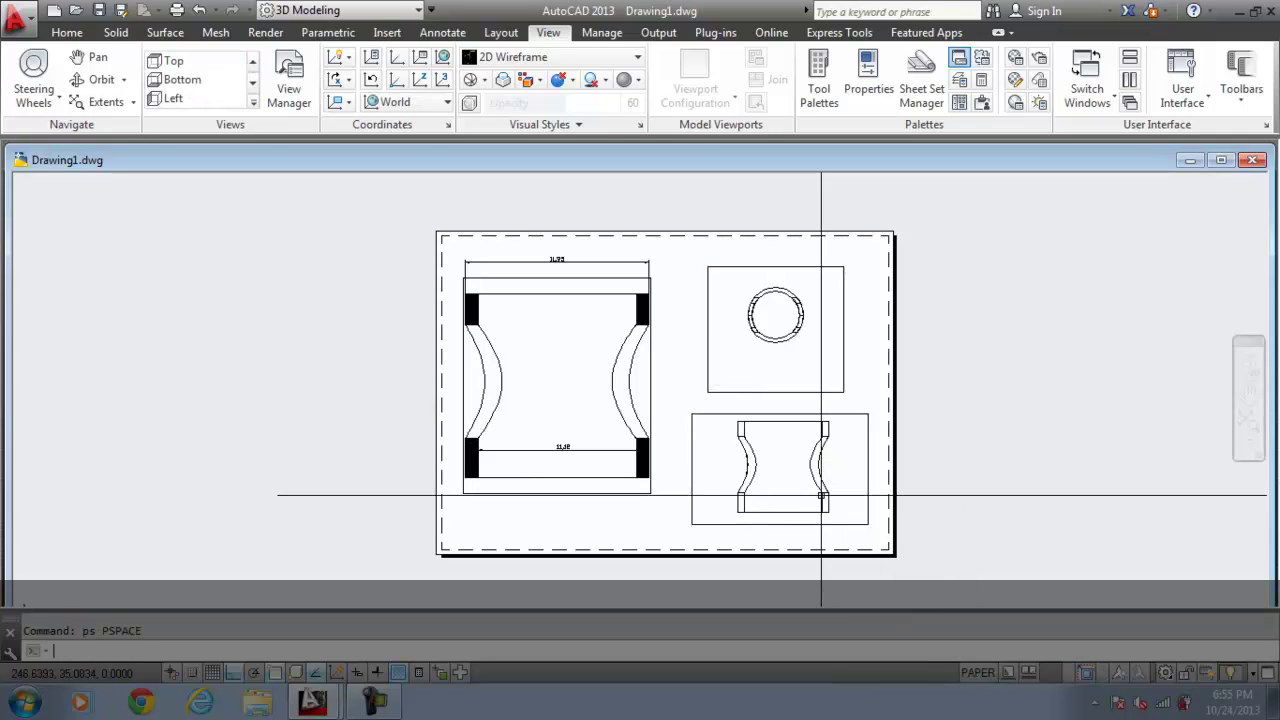
- Set the colour of the front view's visible-line layer f1-VIS to index colour 22
scroll(770, 460, up, 2)
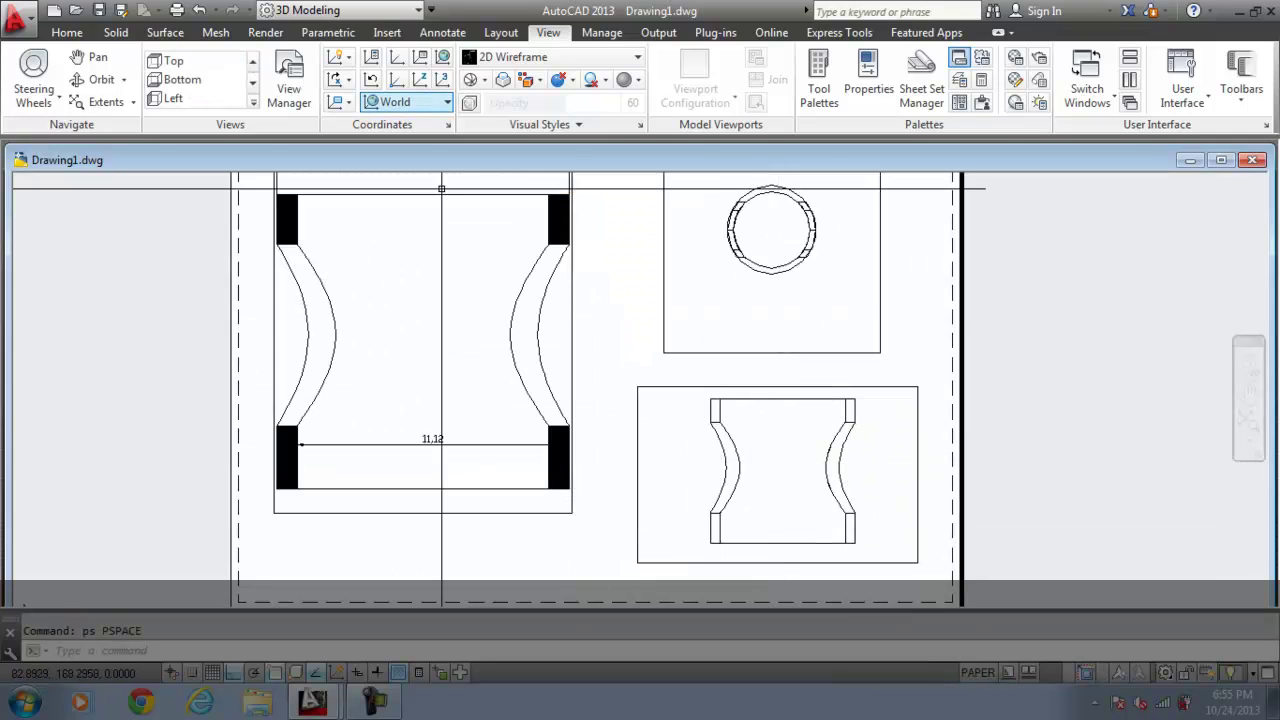
text(la)
key(Return)
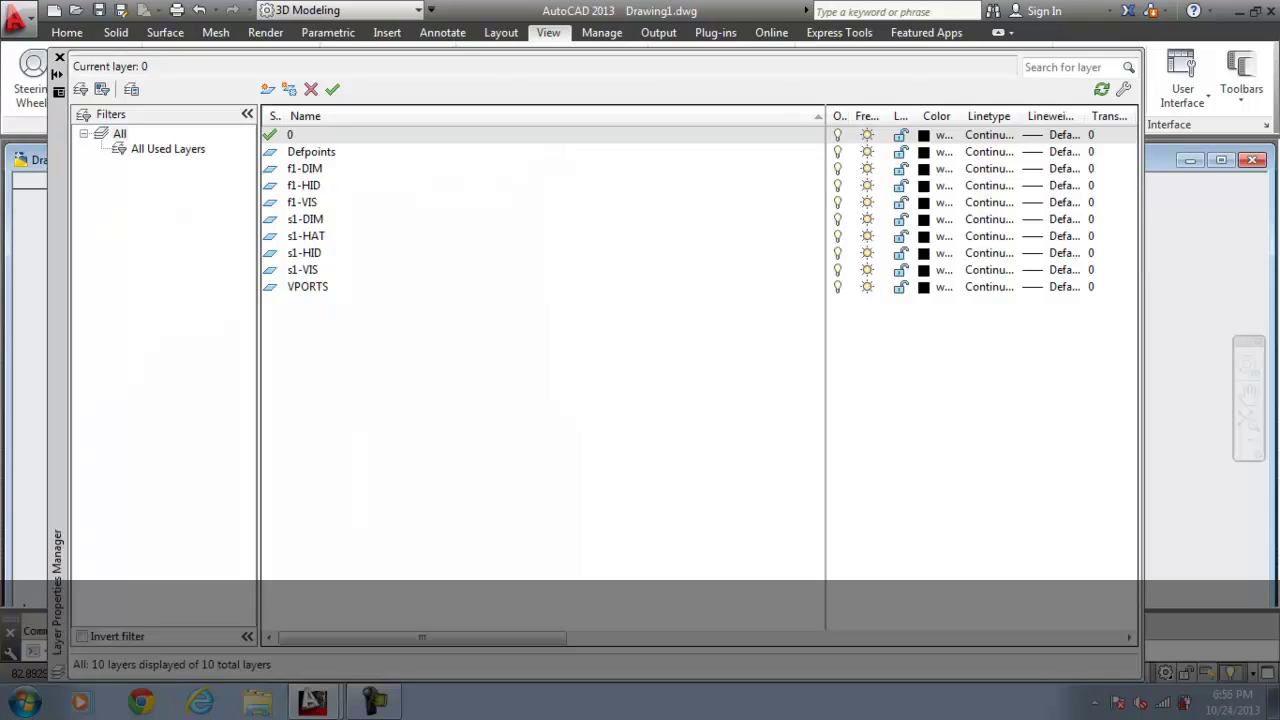
click(303, 202)
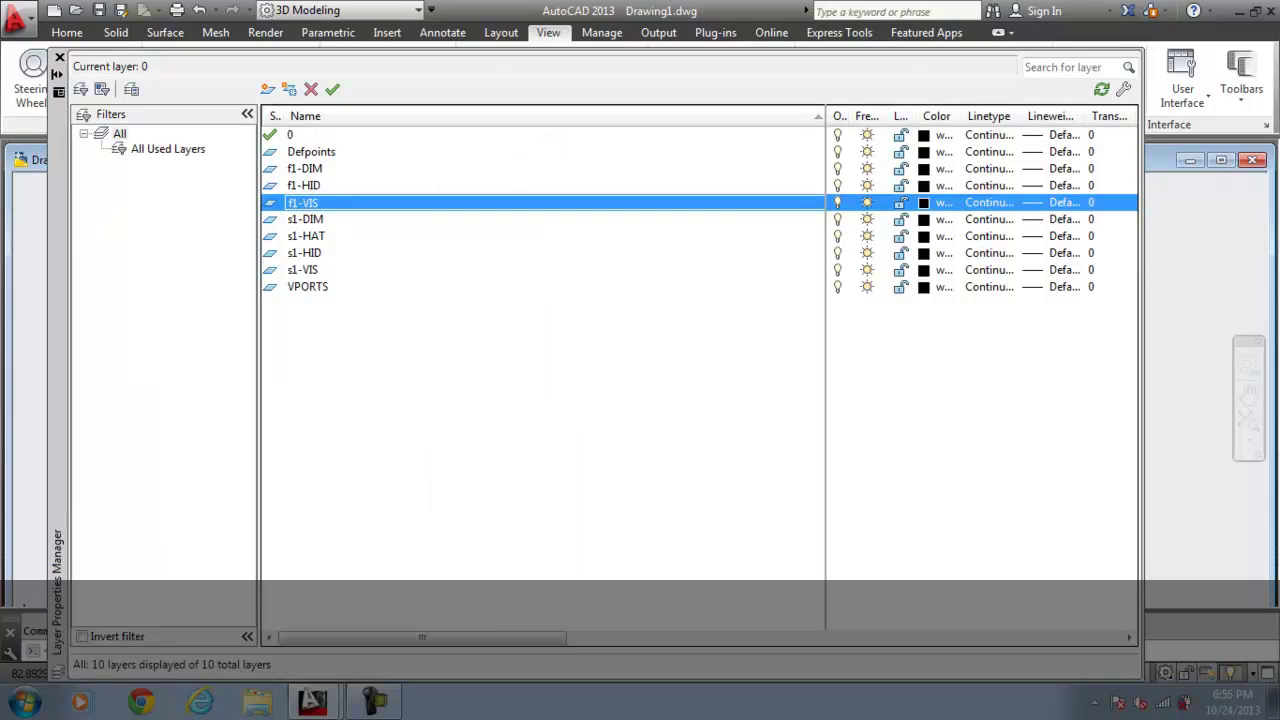
click(923, 202)
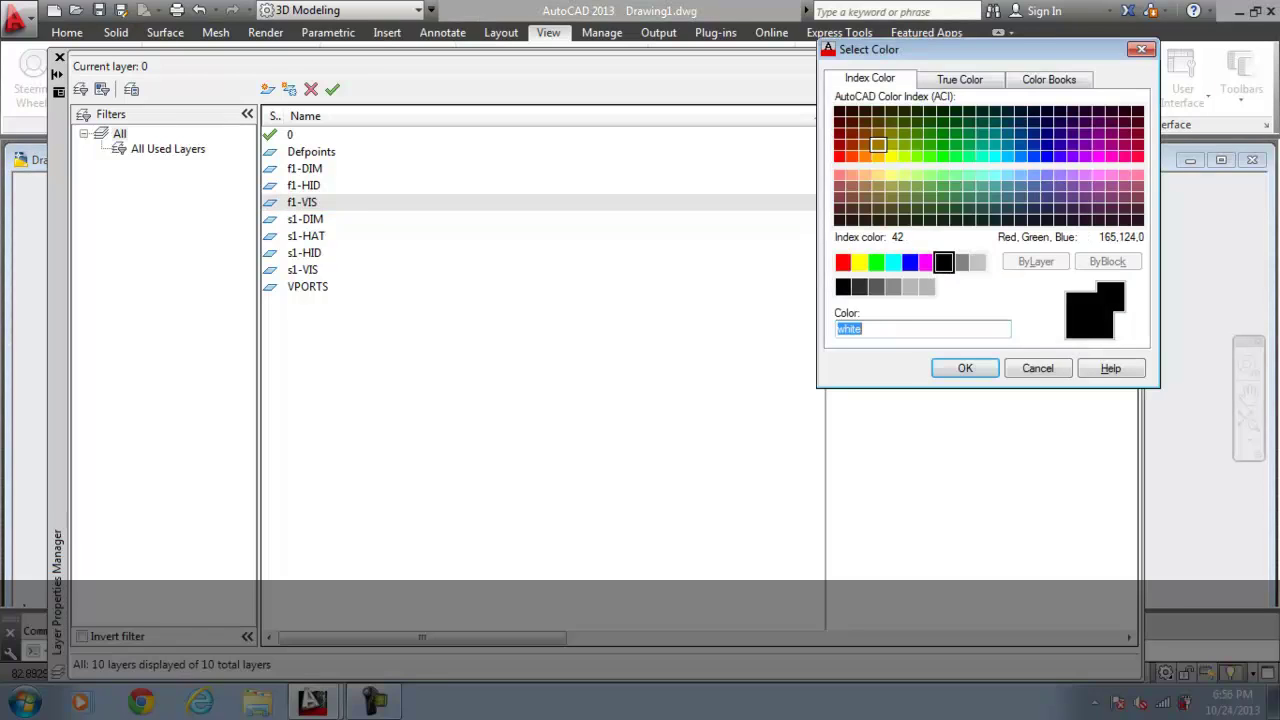
click(852, 144)
click(965, 368)
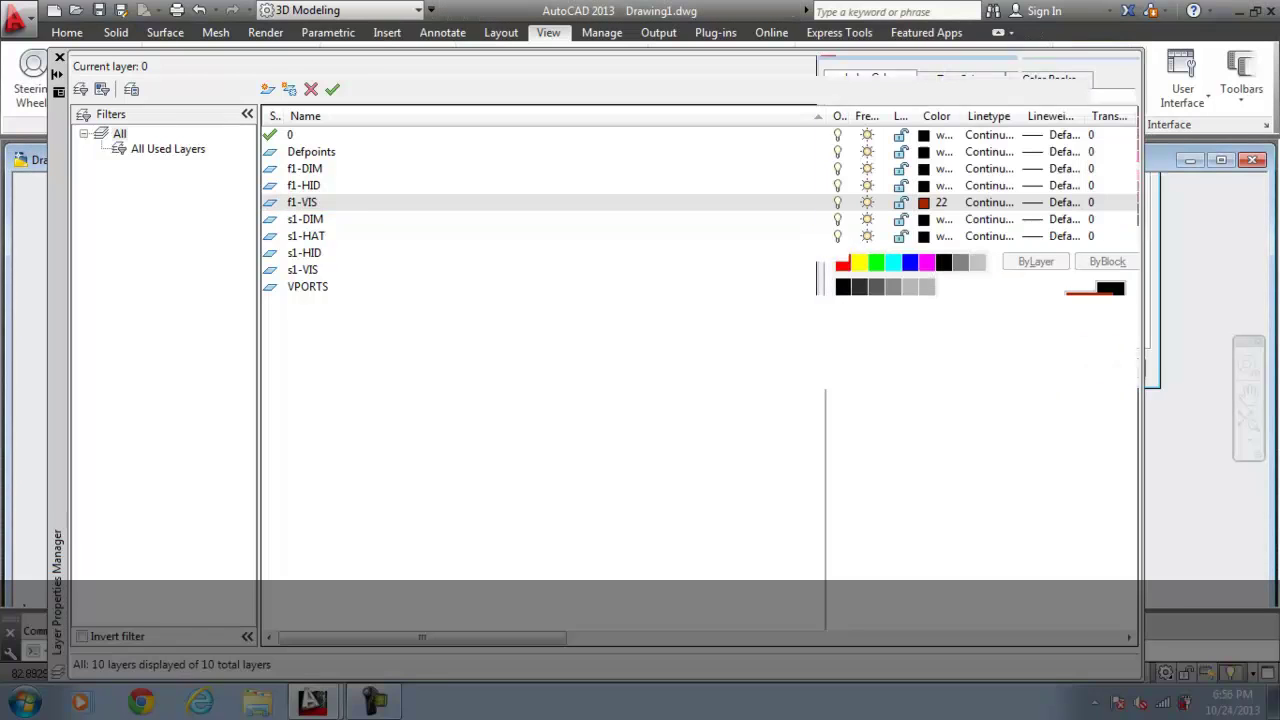
- Give the front view's hidden-line layer f1-HID index colour 230 and the PHANTOM2 linetype
click(923, 185)
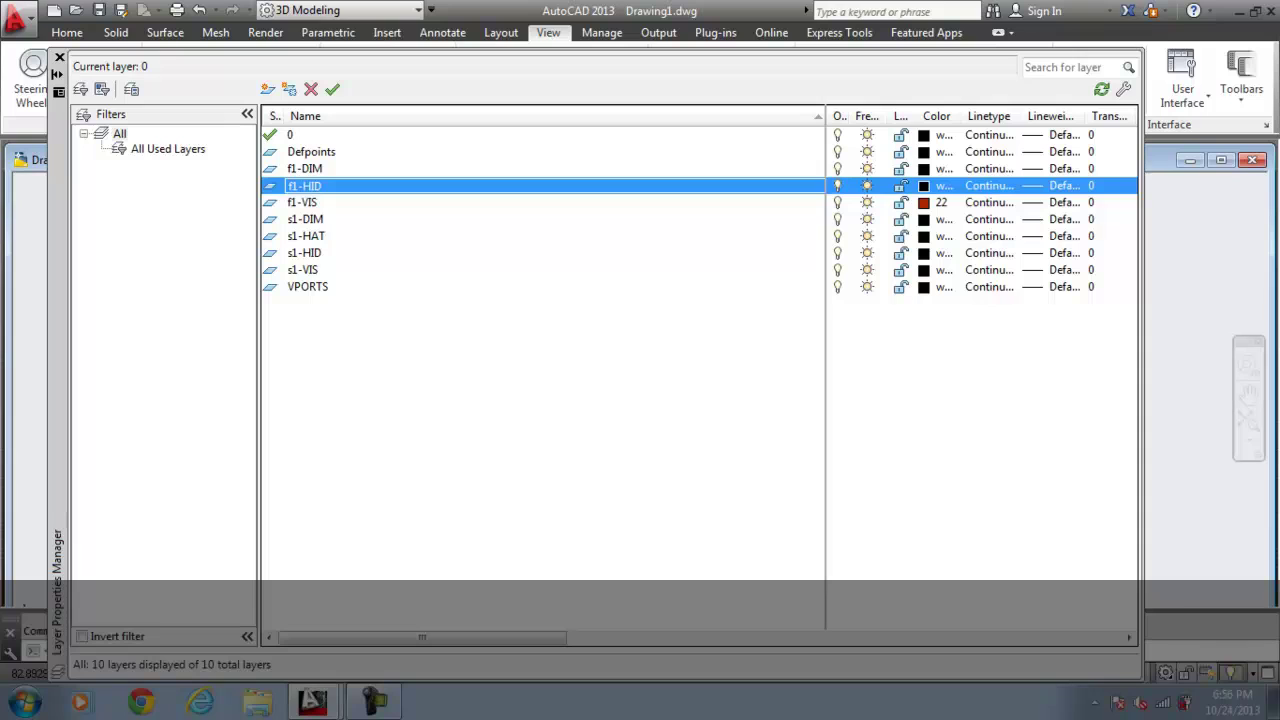
click(923, 186)
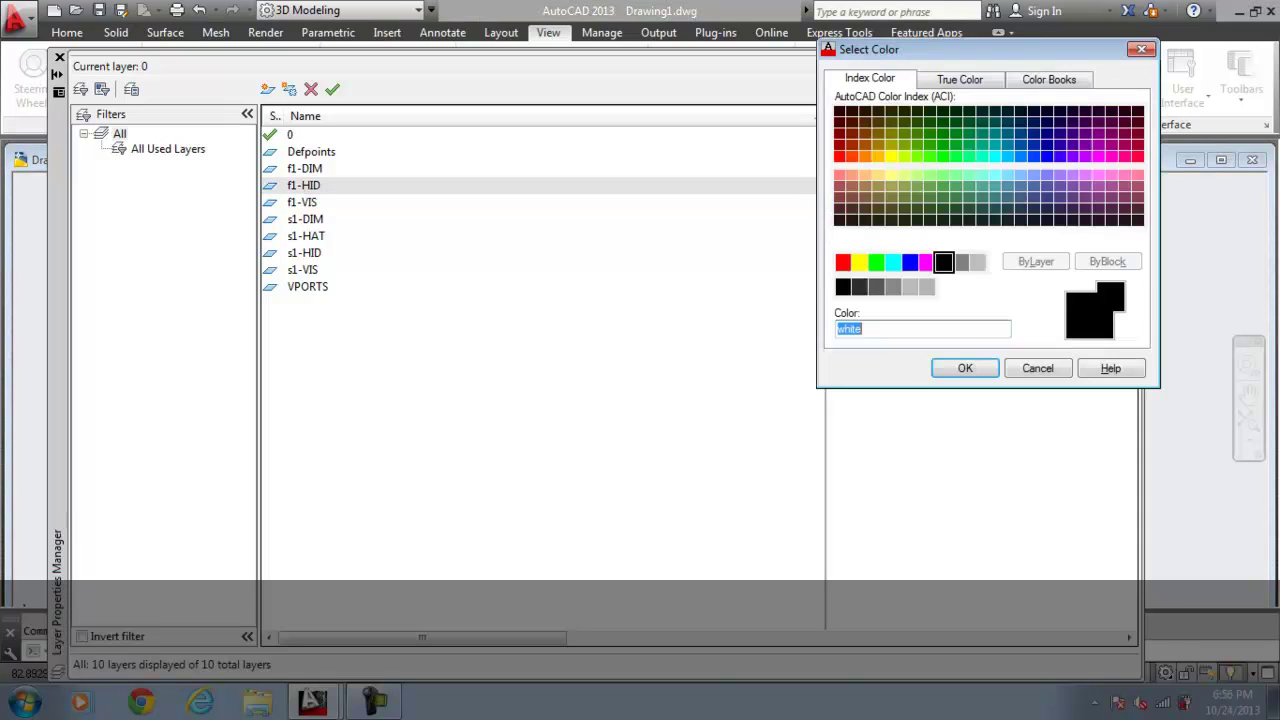
click(1124, 156)
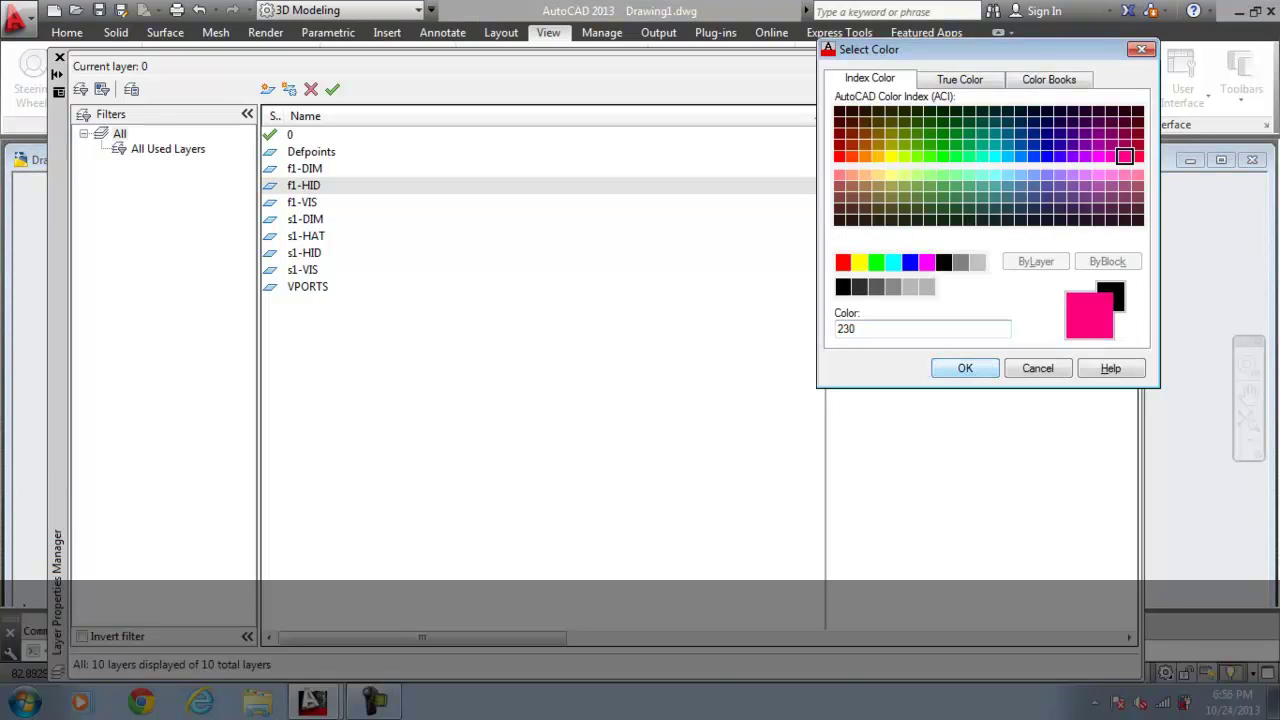
key(Return)
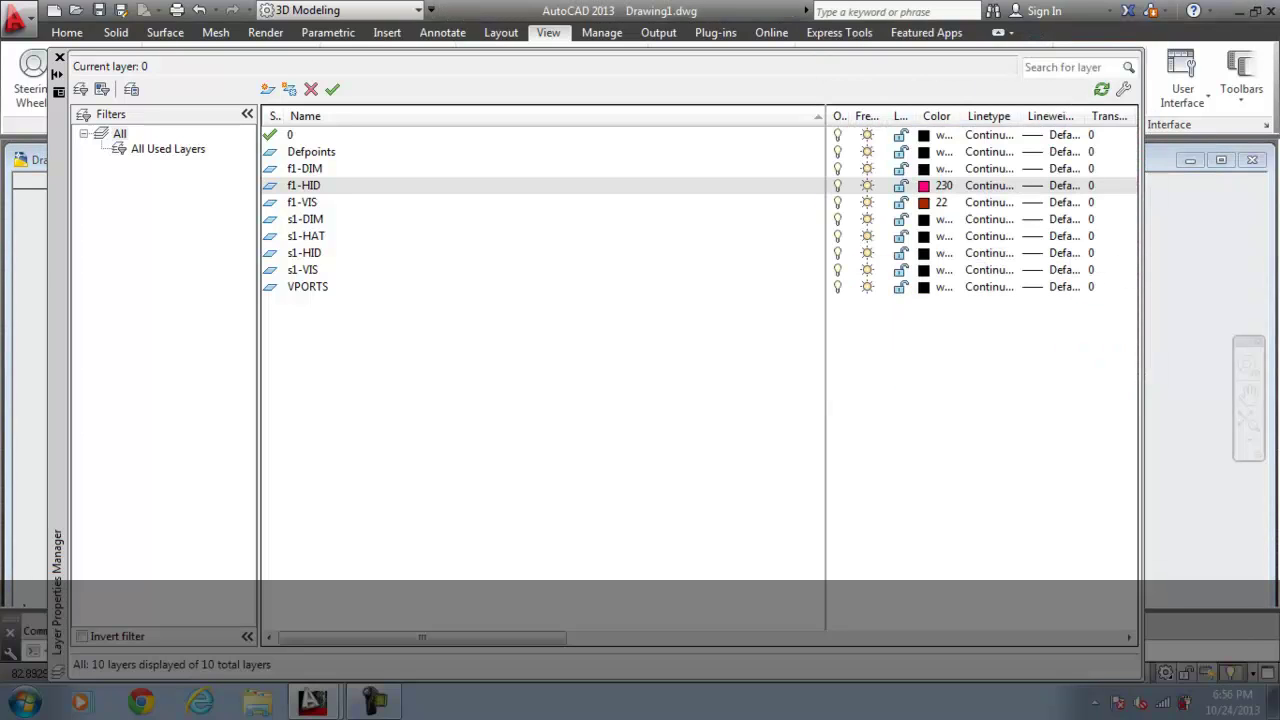
click(988, 185)
click(638, 314)
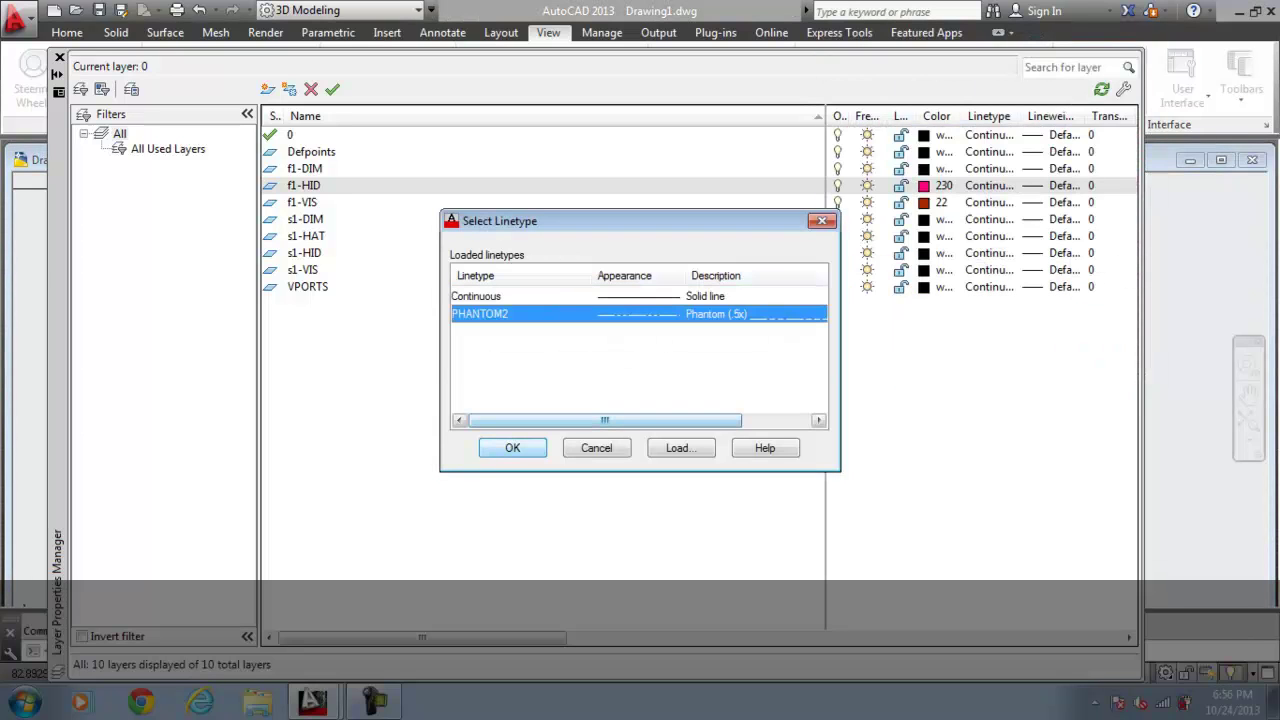
click(512, 447)
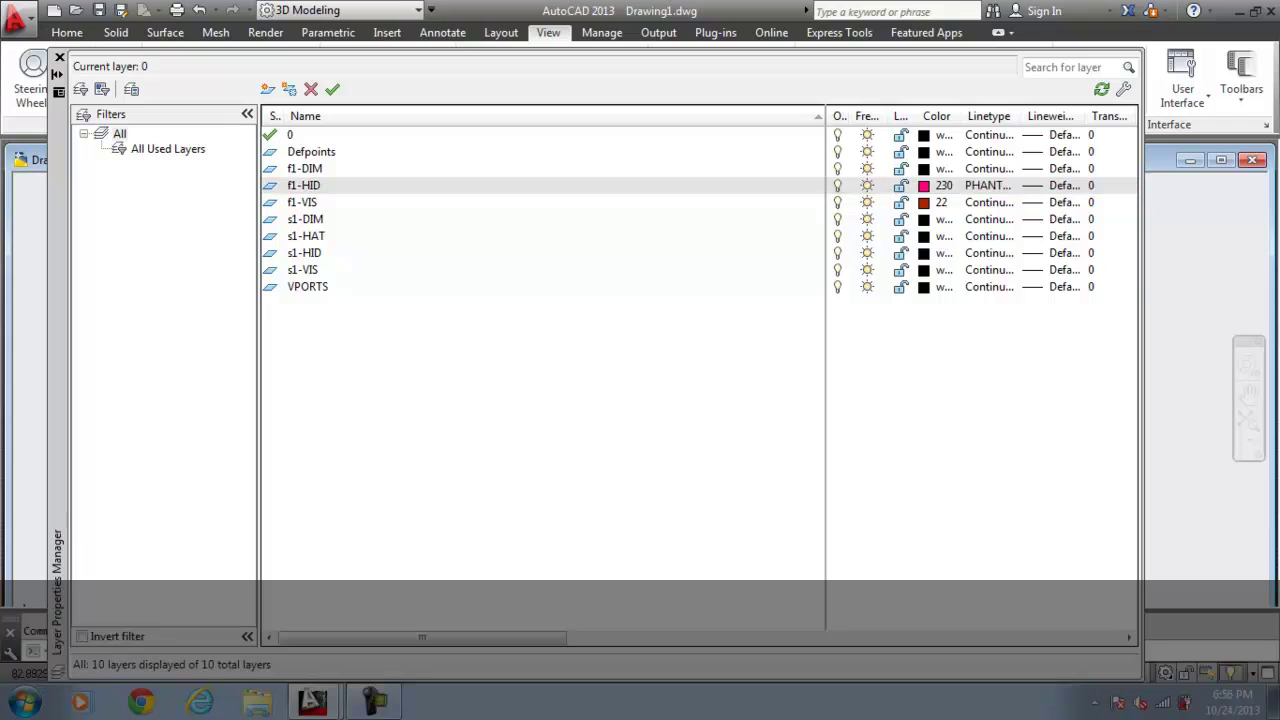
- Check the recoloured front-view outlines on the sheet and enter model space in the front-view viewport
scroll(705, 437, up, 4)
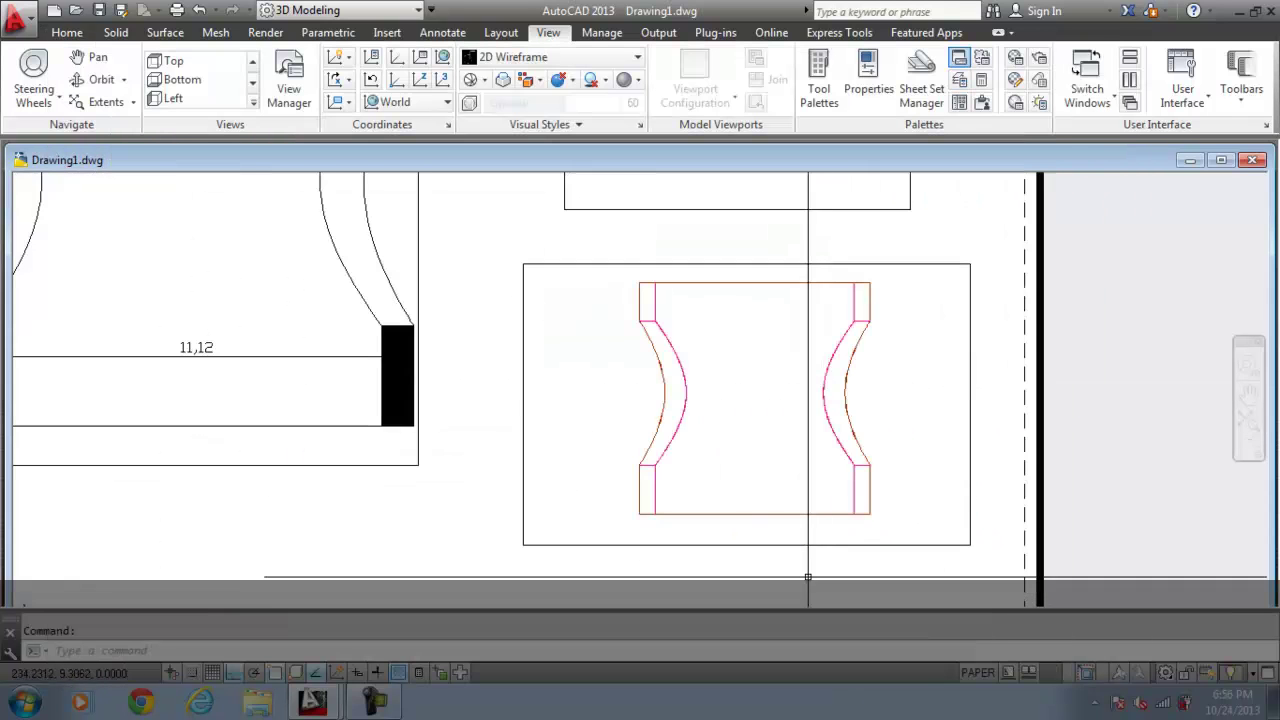
scroll(705, 437, down, 5)
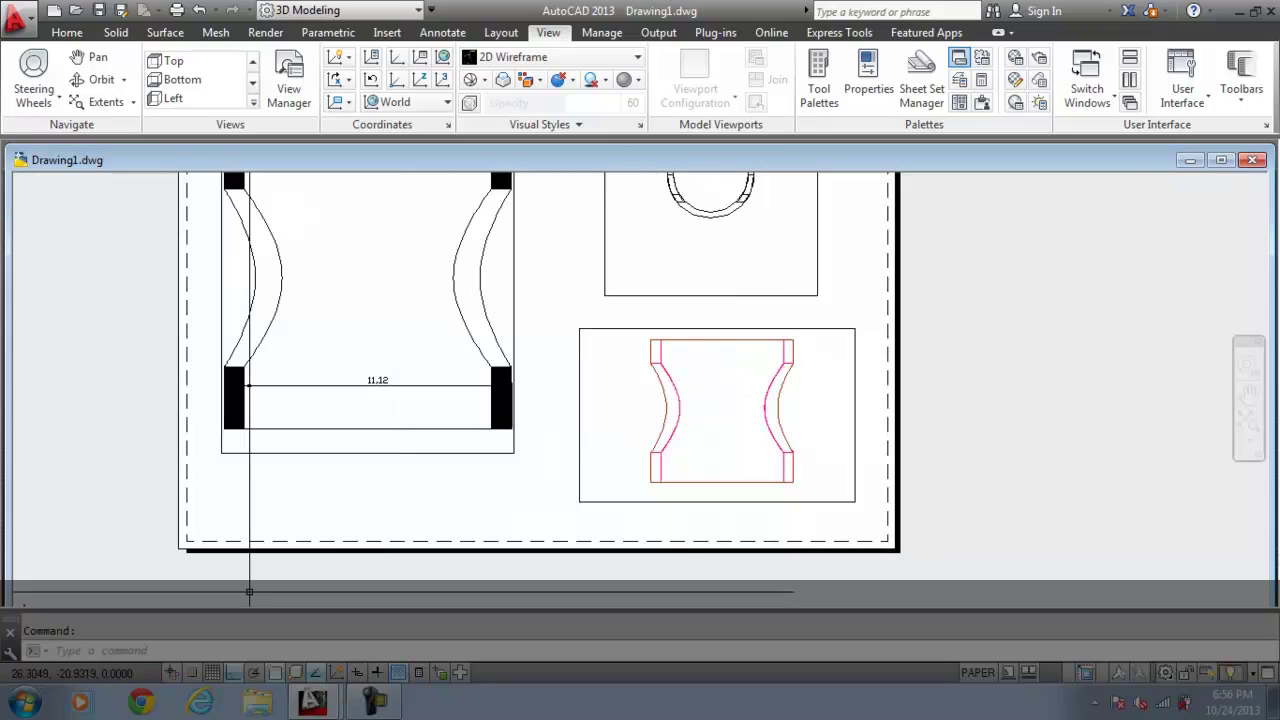
scroll(694, 529, down, 2)
scroll(720, 506, up, 2)
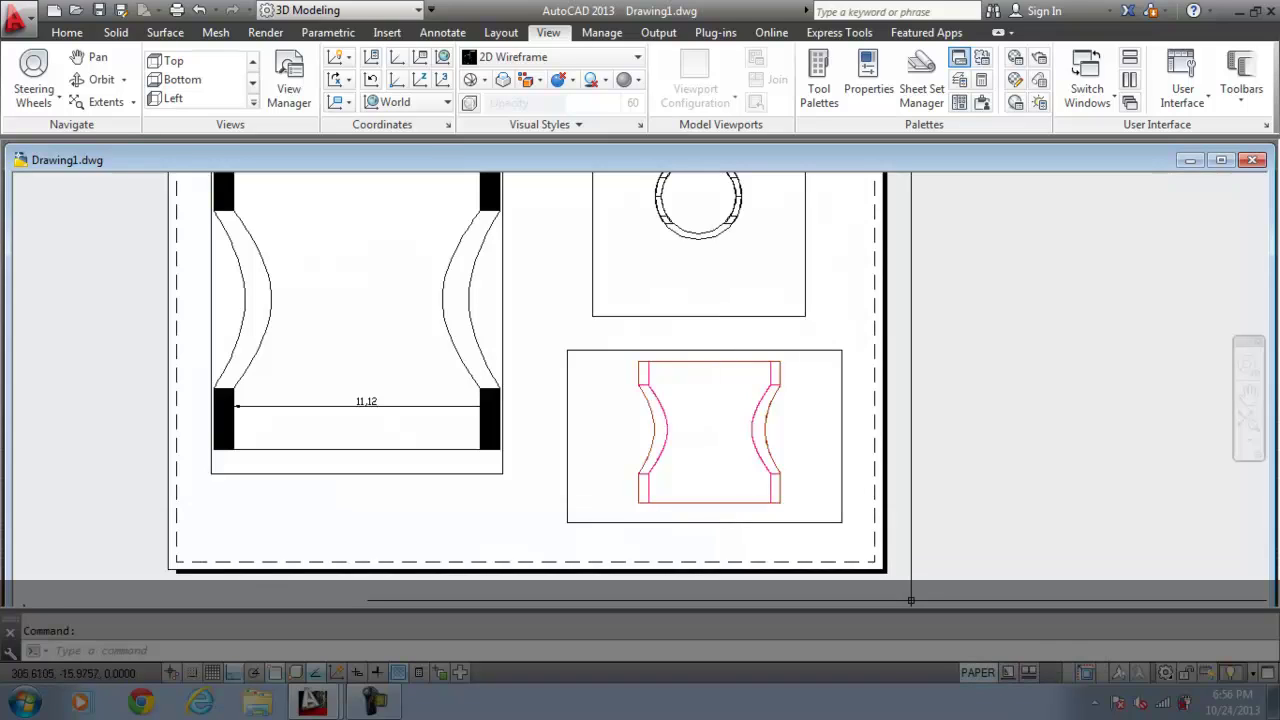
click(978, 672)
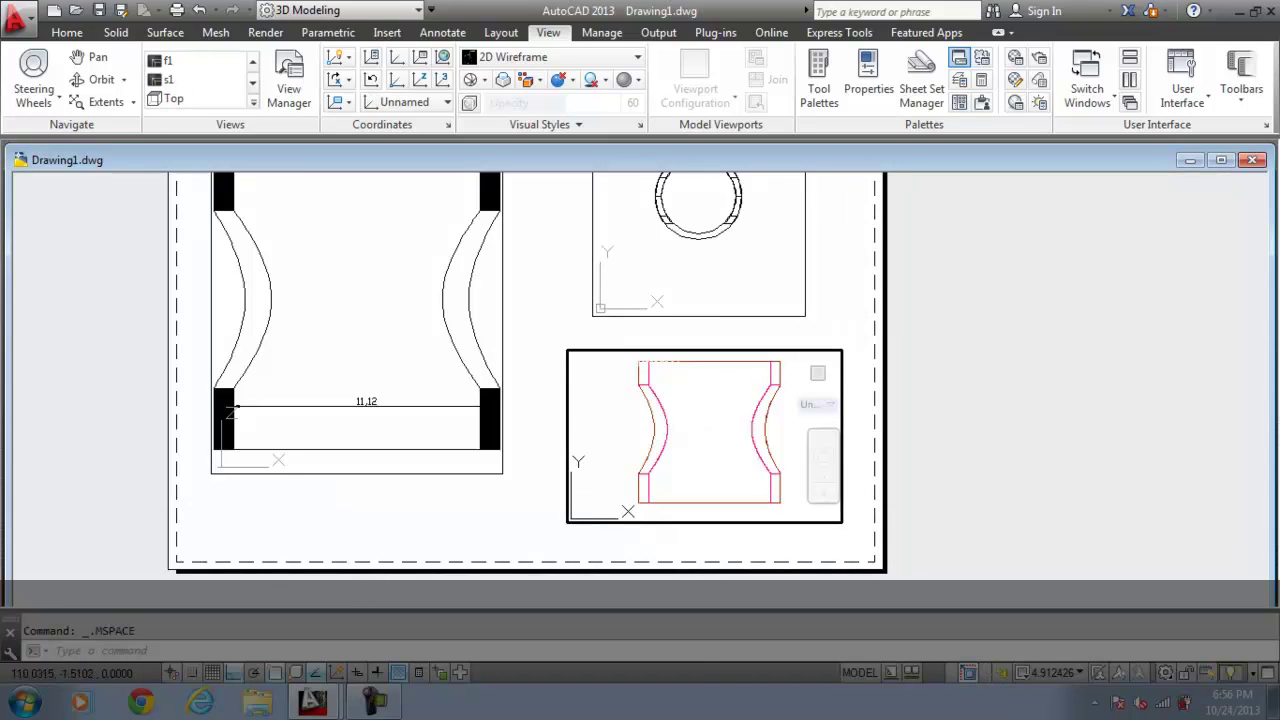